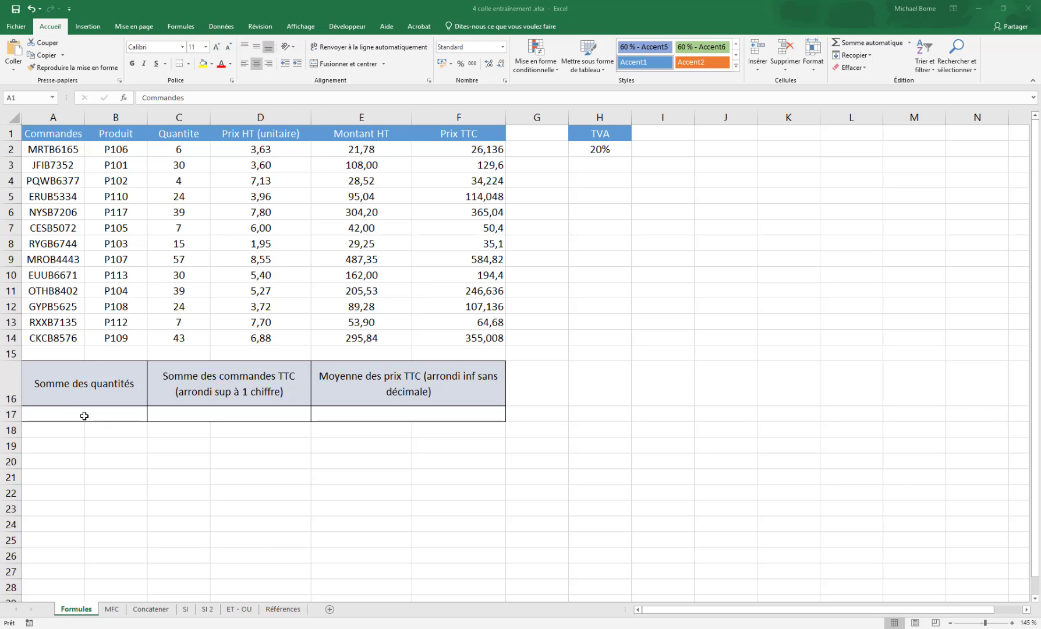
Enter a SOMME formula over C2:C14 in A17 to total the quantities.
{"action": "left_click", "coordinate": [84, 416]}
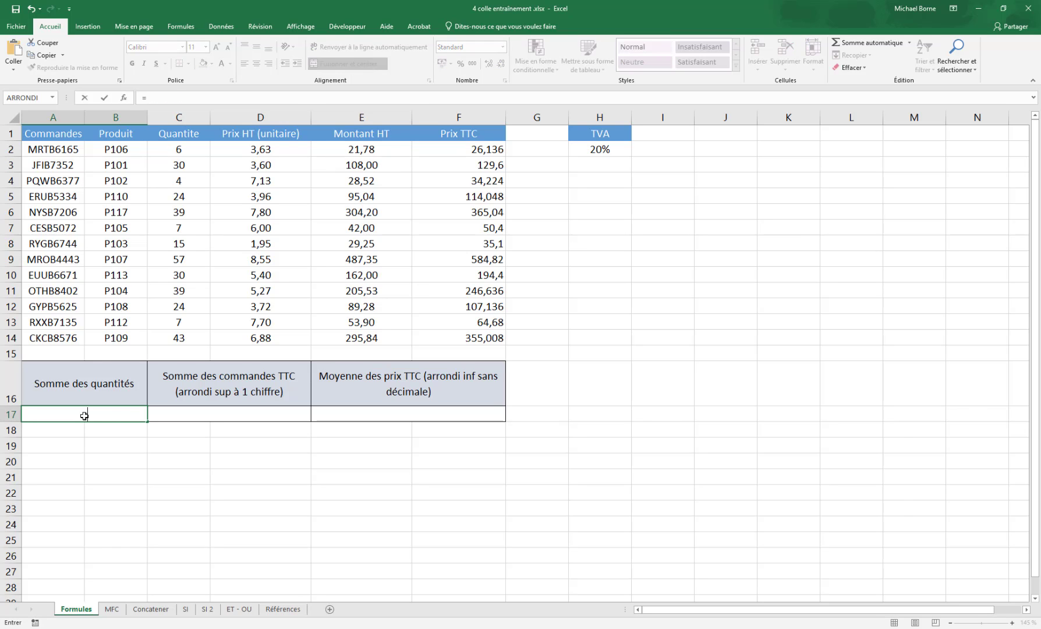
{"action": "type", "text": "=somme"}
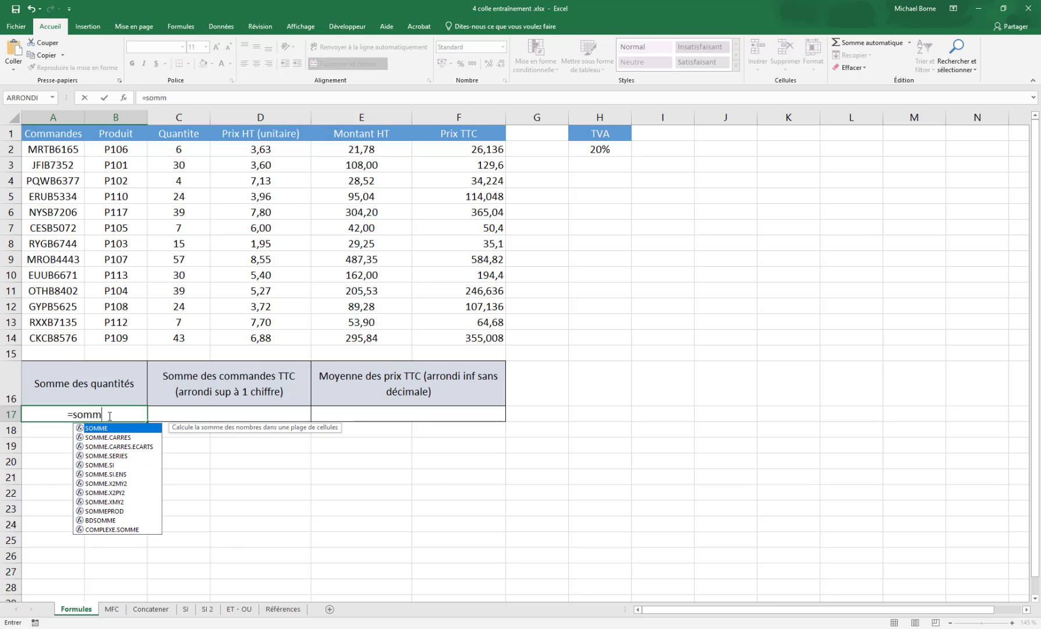
{"action": "key", "text": "Tab"}
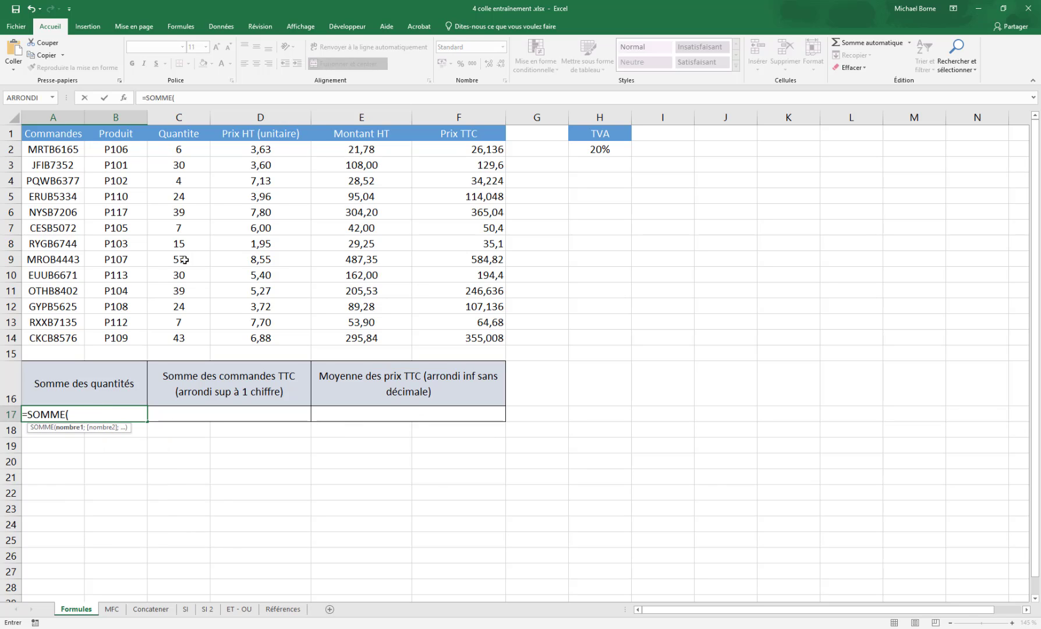
{"action": "left_click_drag", "start_coordinate": [178, 149], "coordinate": [192, 338]}
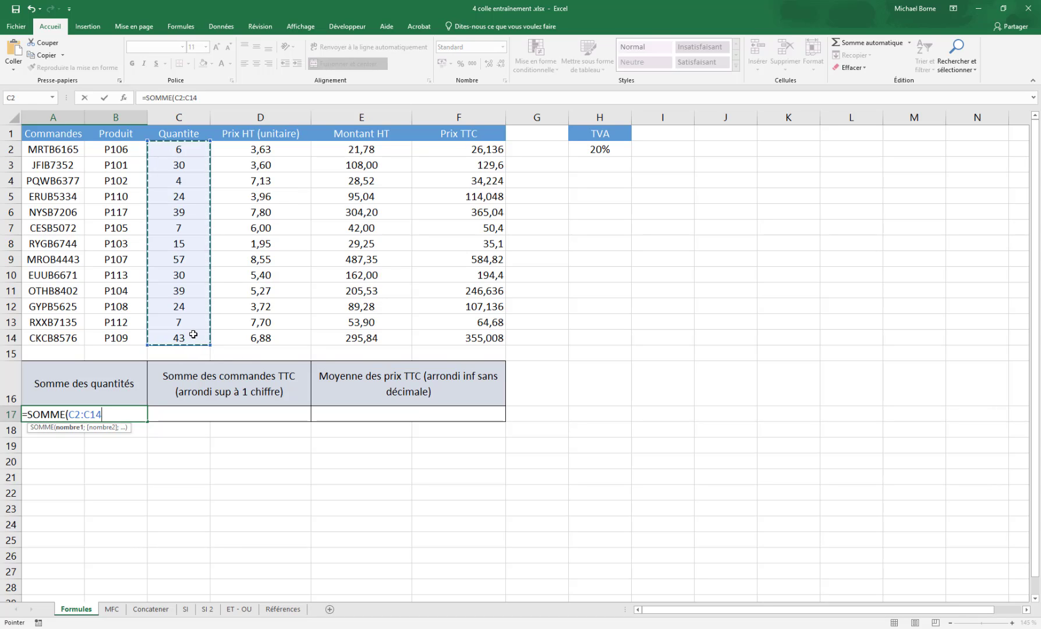
{"action": "key", "text": "Return"}
Enter a SOMME formula over F2:F14 in C17 to total the orders' Prix TTC.
{"action": "left_click", "coordinate": [200, 412]}
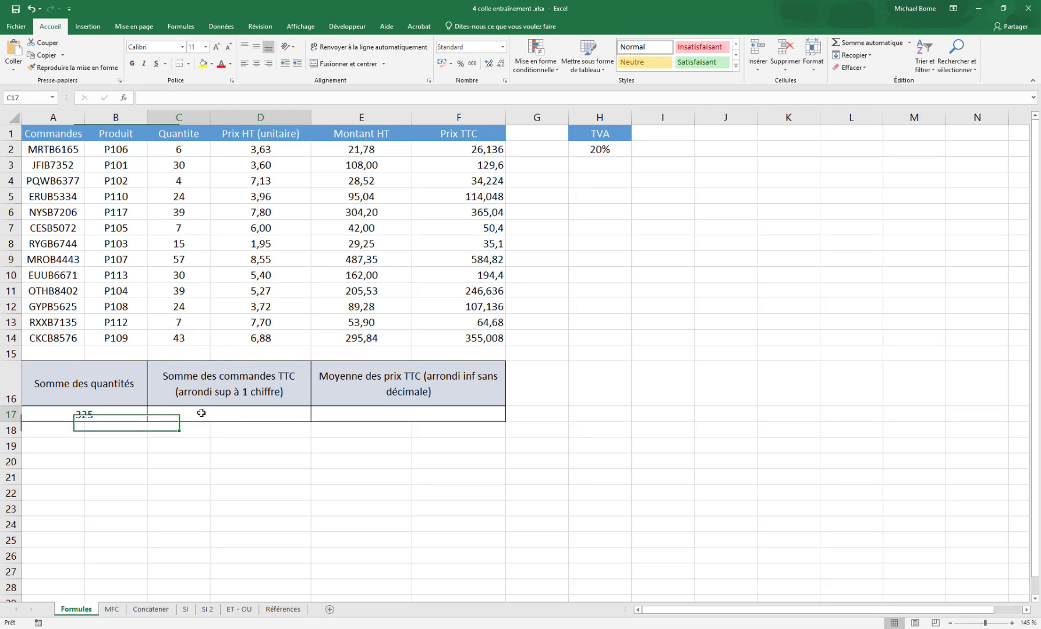
{"action": "type", "text": "=somme"}
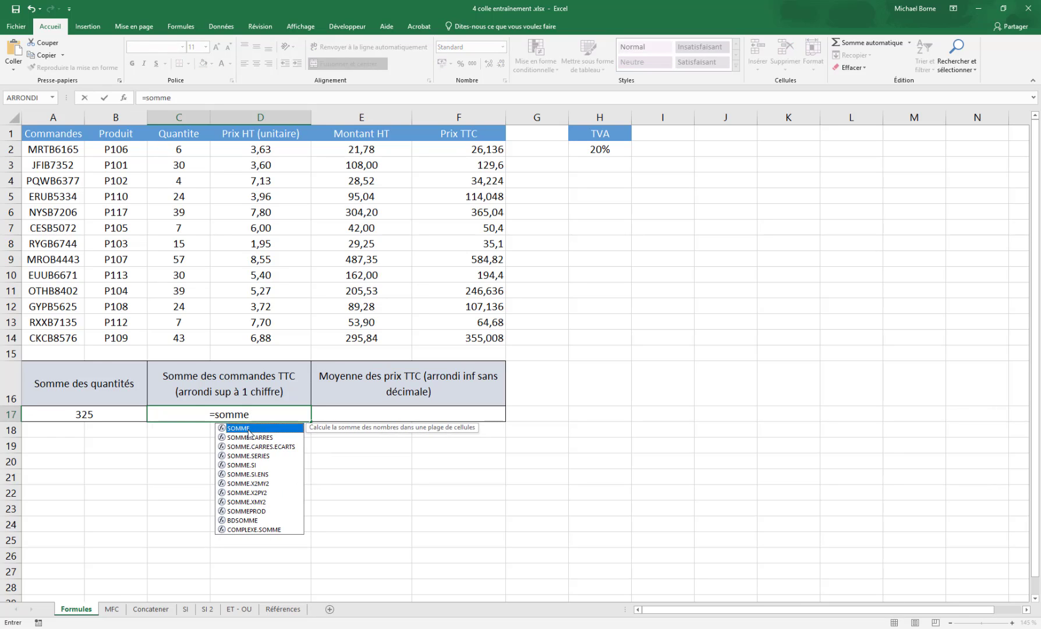
{"action": "double_click", "coordinate": [245, 429]}
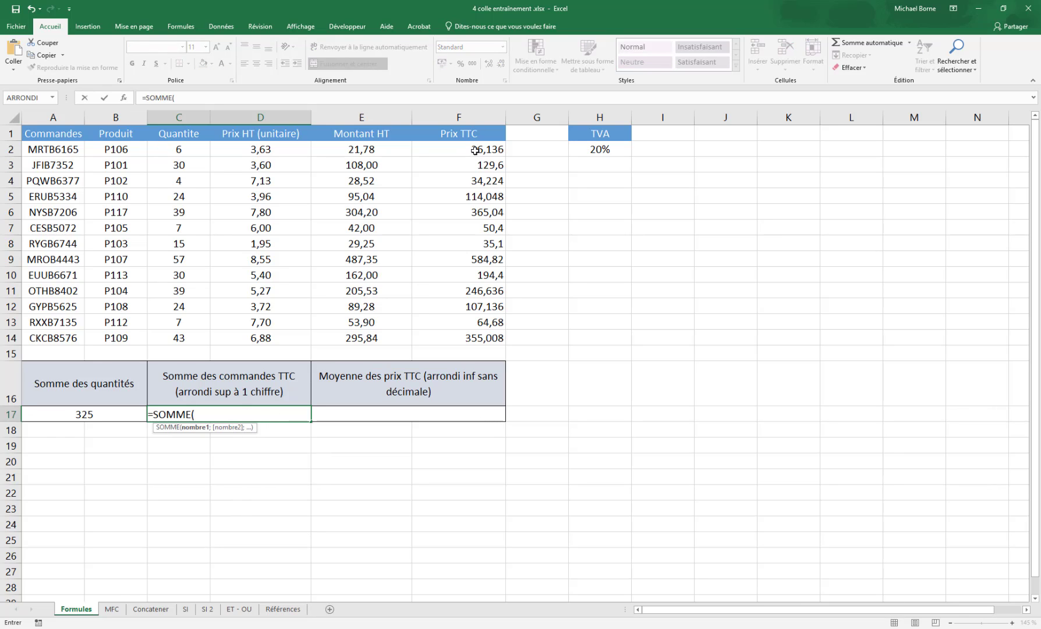
{"action": "left_click_drag", "start_coordinate": [475, 152], "coordinate": [472, 332]}
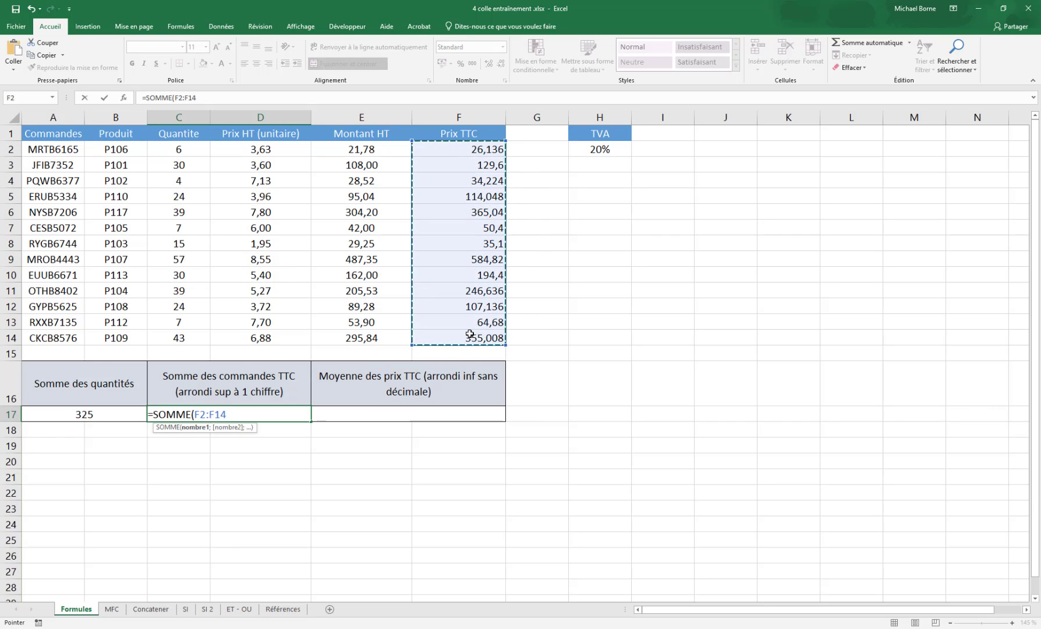
{"action": "key", "text": "Return"}
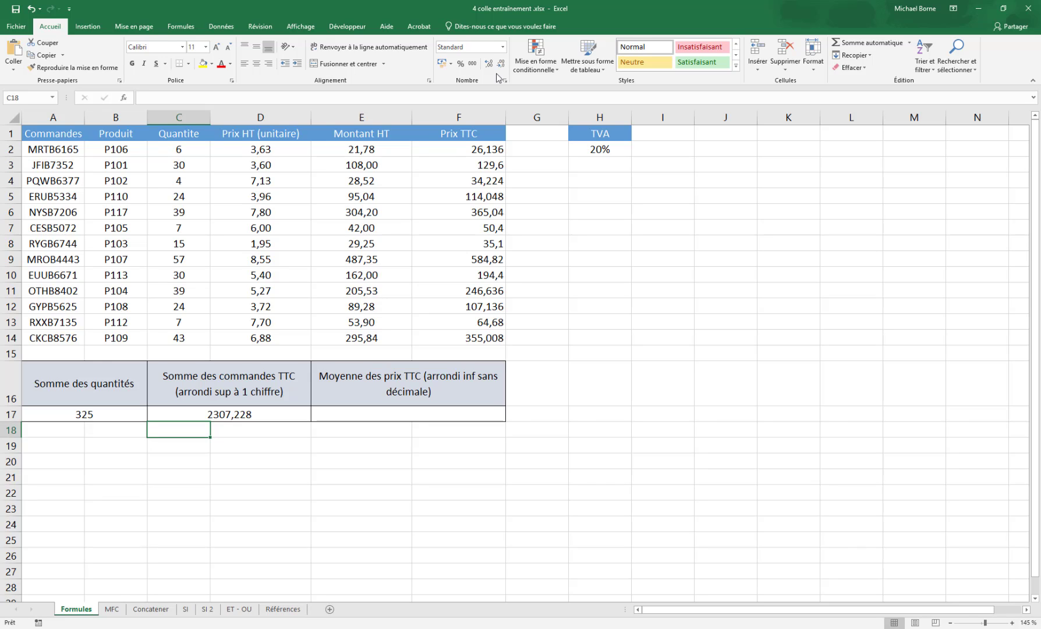
Wrap the sum in C17 with ARRONDI.SUP, rounding up to 1 decimal place: =ARRONDI.SUP(SOMME(F2:F14);1).
{"action": "double_click", "coordinate": [240, 417]}
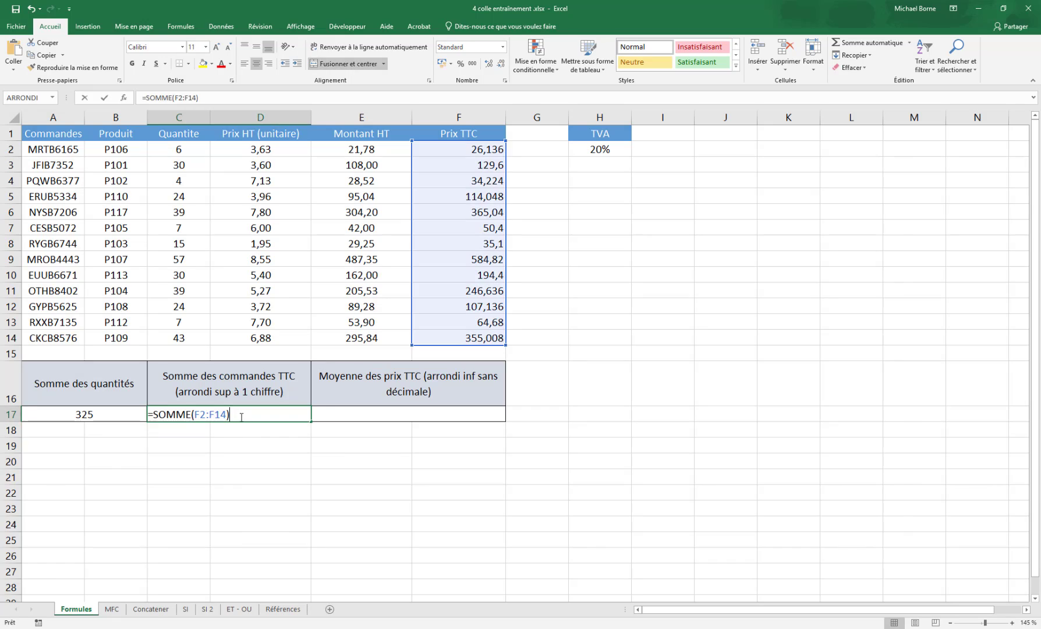
{"action": "left_click", "coordinate": [155, 415]}
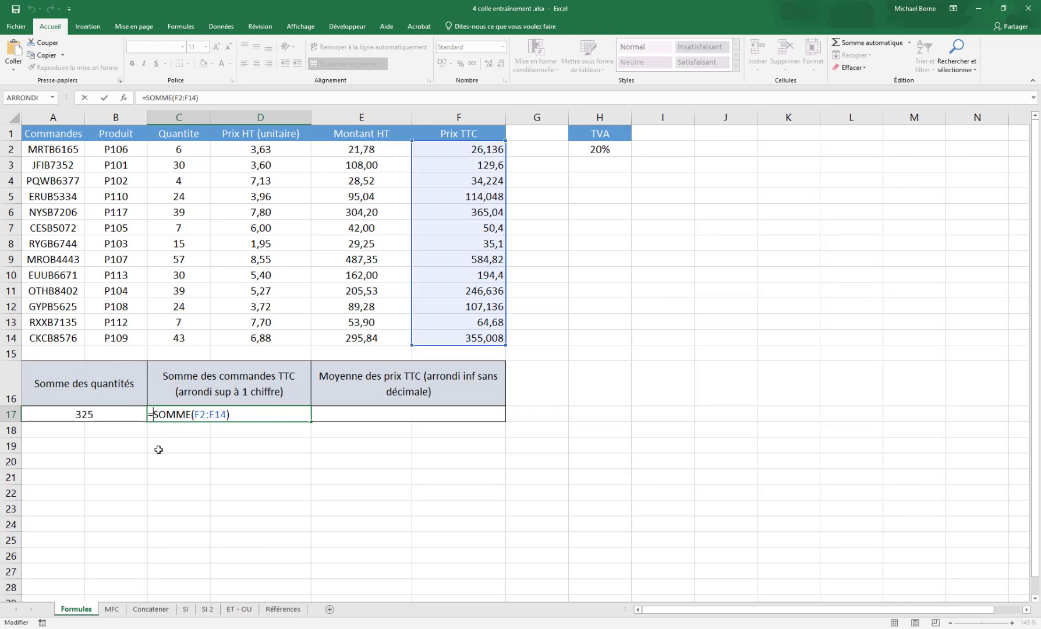
{"action": "type", "text": "arr"}
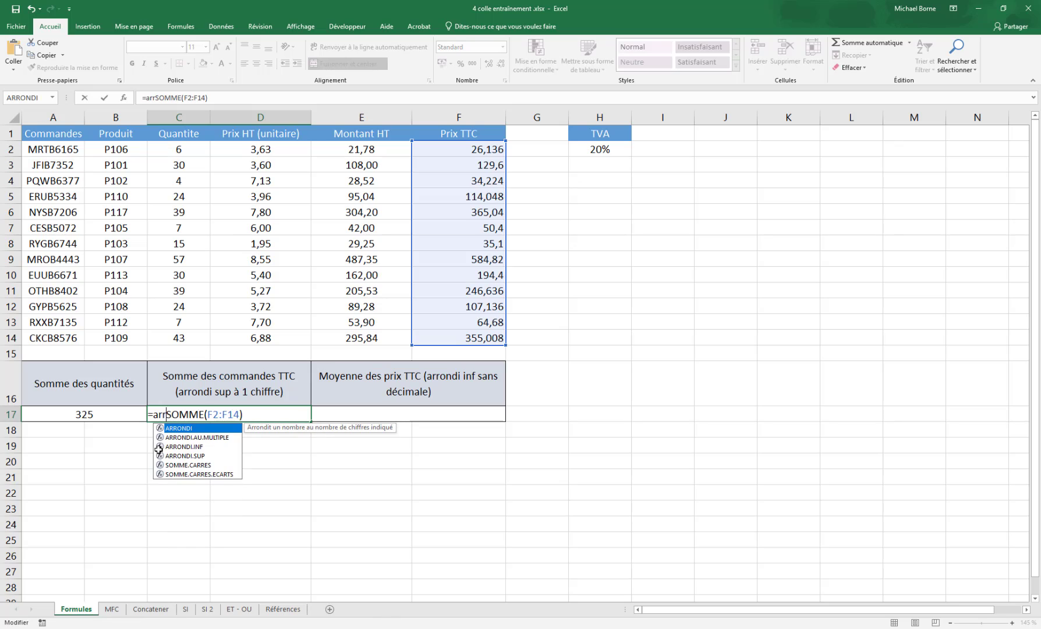
{"action": "double_click", "coordinate": [184, 456]}
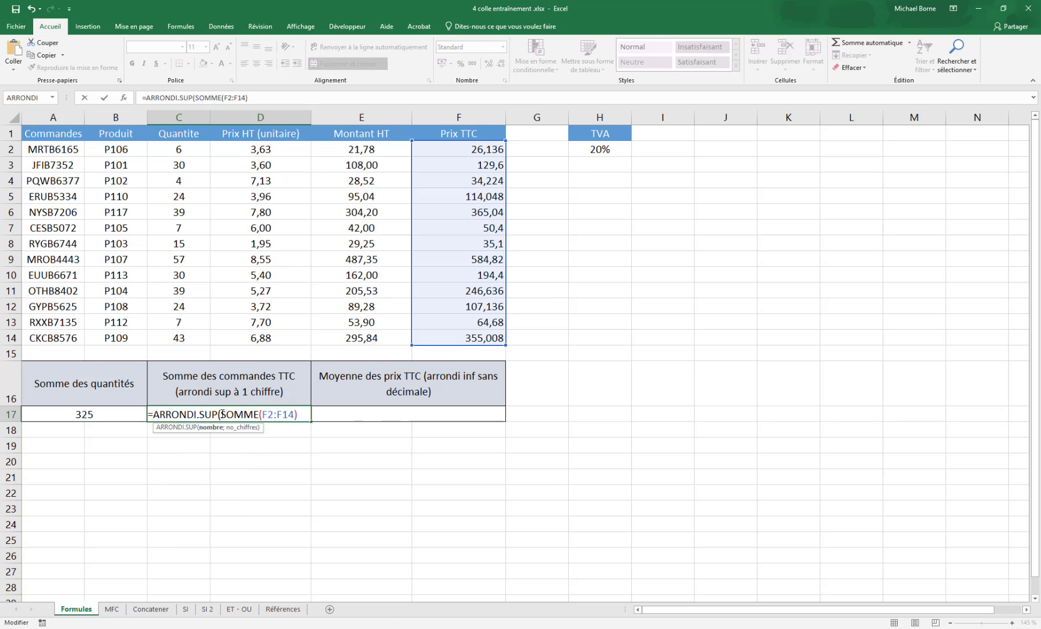
{"action": "left_click_drag", "start_coordinate": [221, 414], "coordinate": [300, 414]}
{"action": "left_click", "coordinate": [301, 414]}
{"action": "type", "text": ";1)"}
{"action": "key", "text": "Return"}
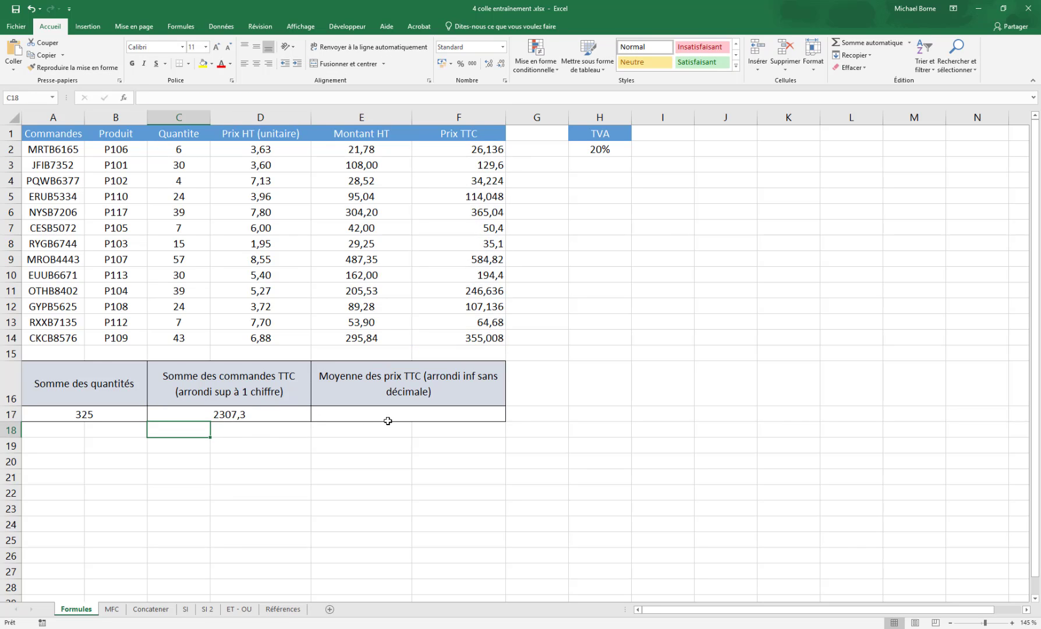
Enter =MOYENNE(F2:F14) in E17 to average the Prix TTC values.
{"action": "left_click", "coordinate": [384, 417]}
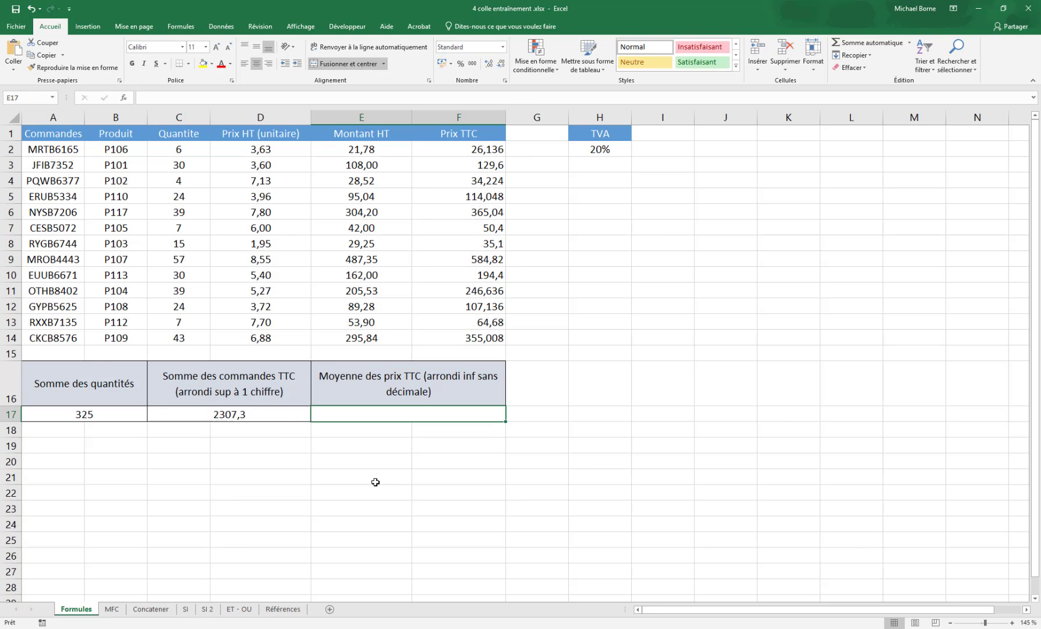
{"action": "type", "text": "=mo"}
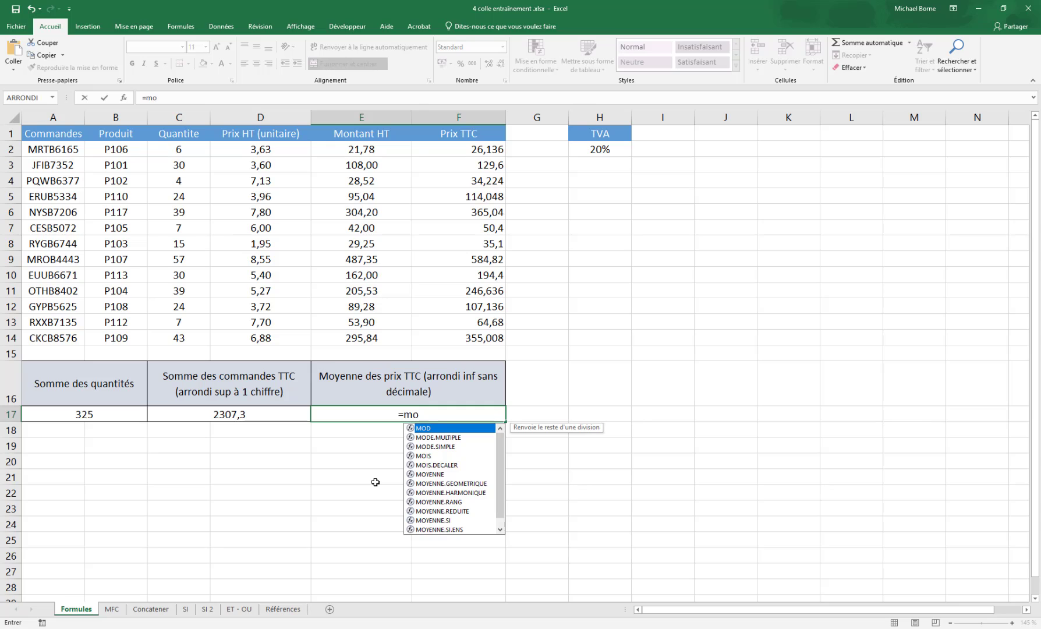
{"action": "type", "text": "ye"}
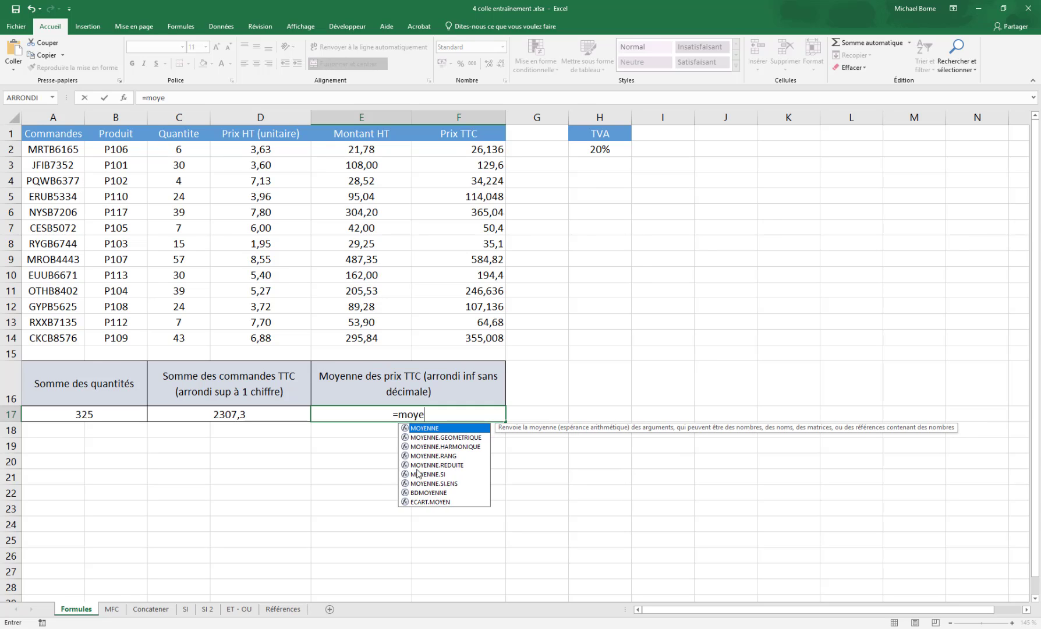
{"action": "double_click", "coordinate": [430, 433]}
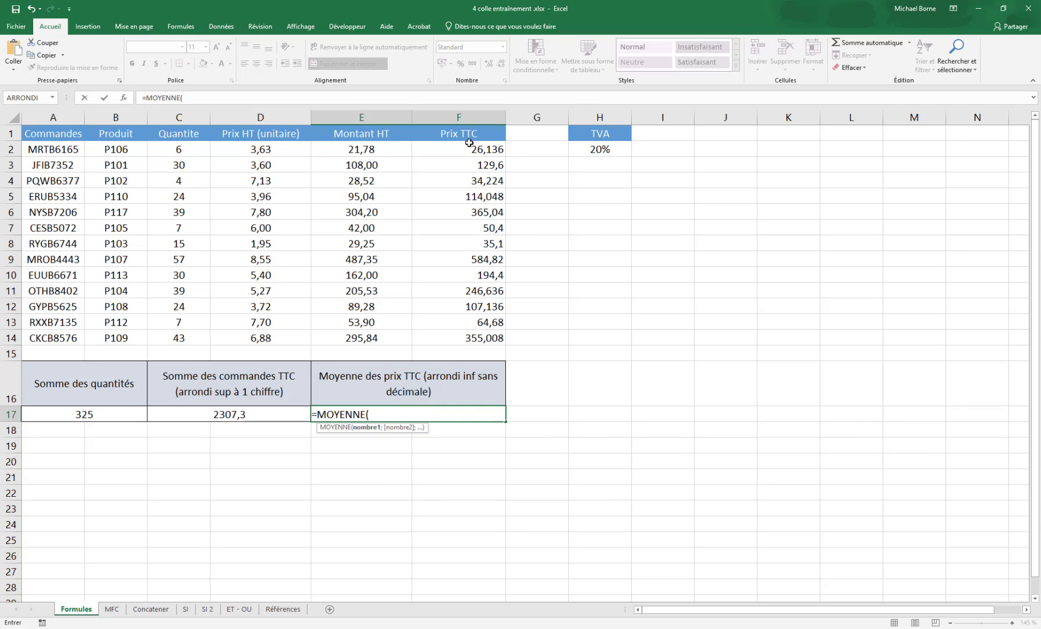
{"action": "left_click_drag", "start_coordinate": [465, 146], "coordinate": [468, 335]}
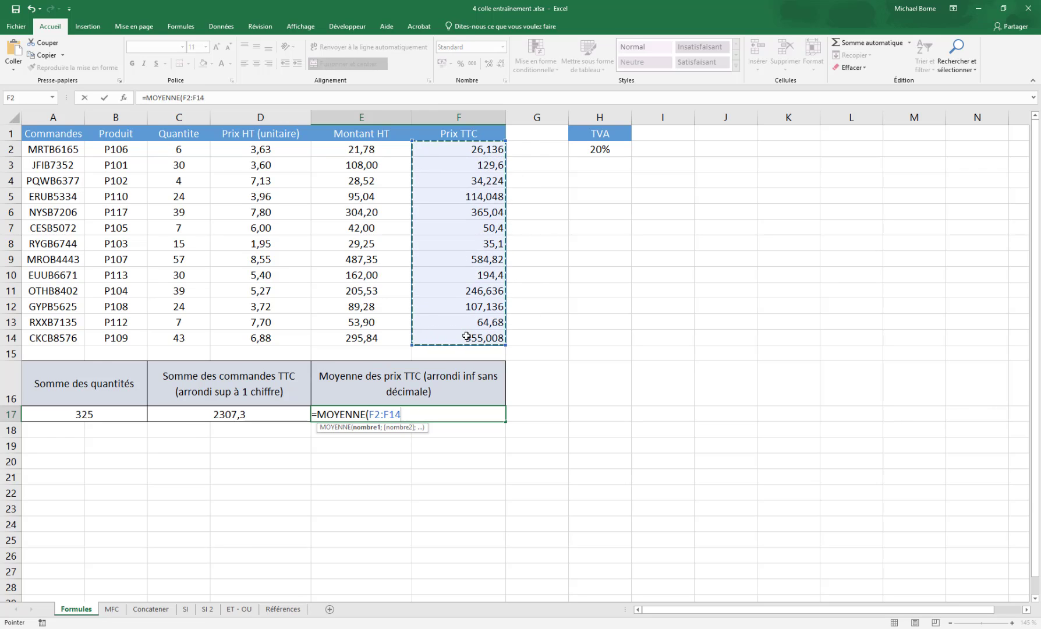
{"action": "type", "text": ")"}
{"action": "key", "text": "Return"}
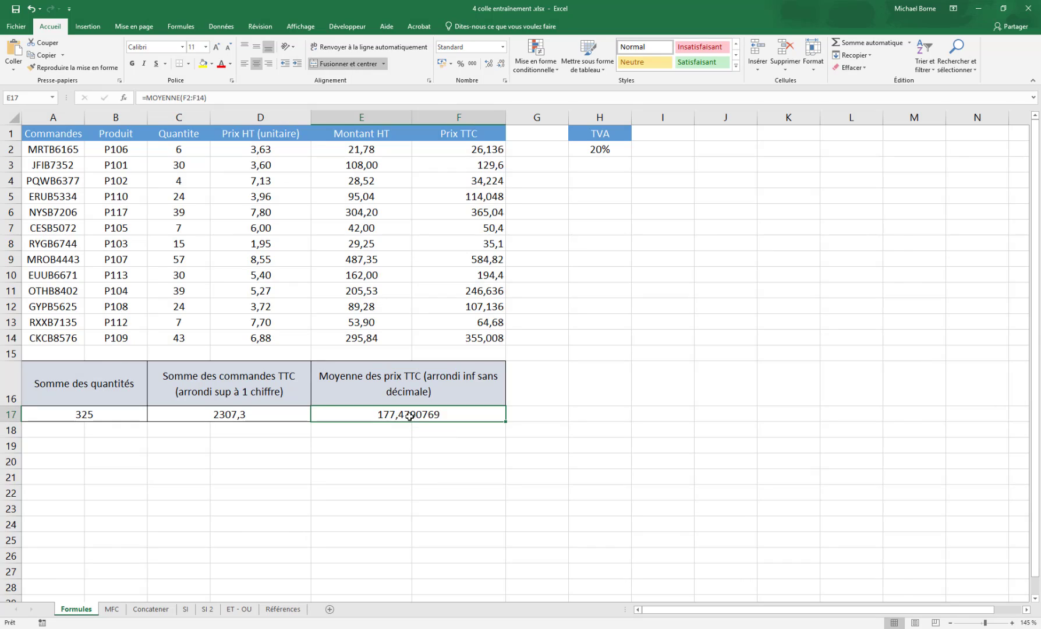
Wrap the average in E17 with ARRONDI.SUP and 0 decimals: =ARRONDI.SUP(MOYENNE(F2:F14);0).
{"action": "double_click", "coordinate": [352, 416]}
{"action": "left_click", "coordinate": [317, 414]}
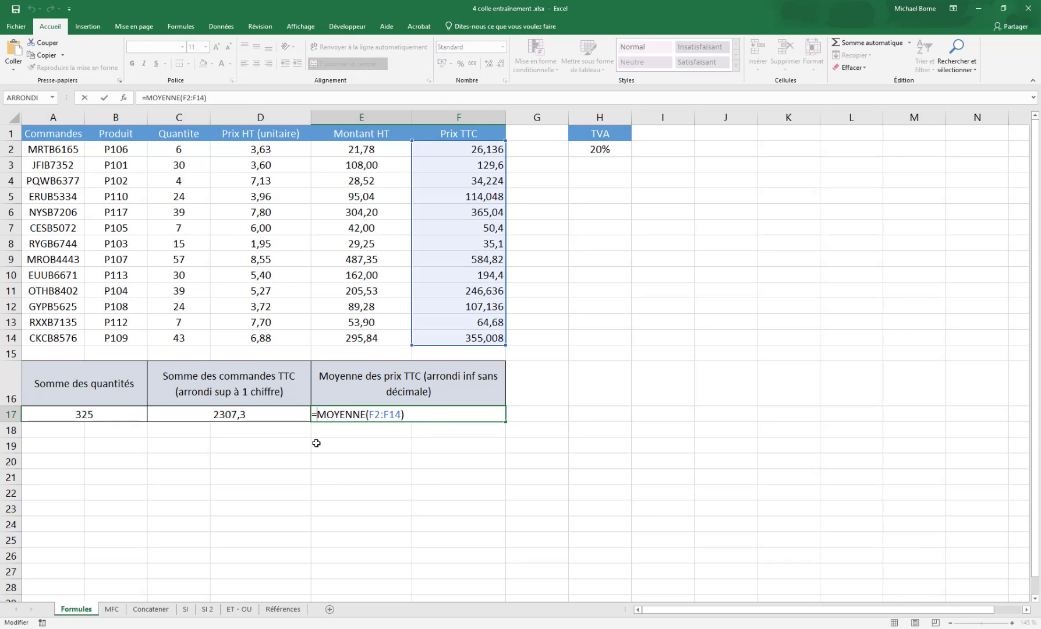
{"action": "type", "text": "arron"}
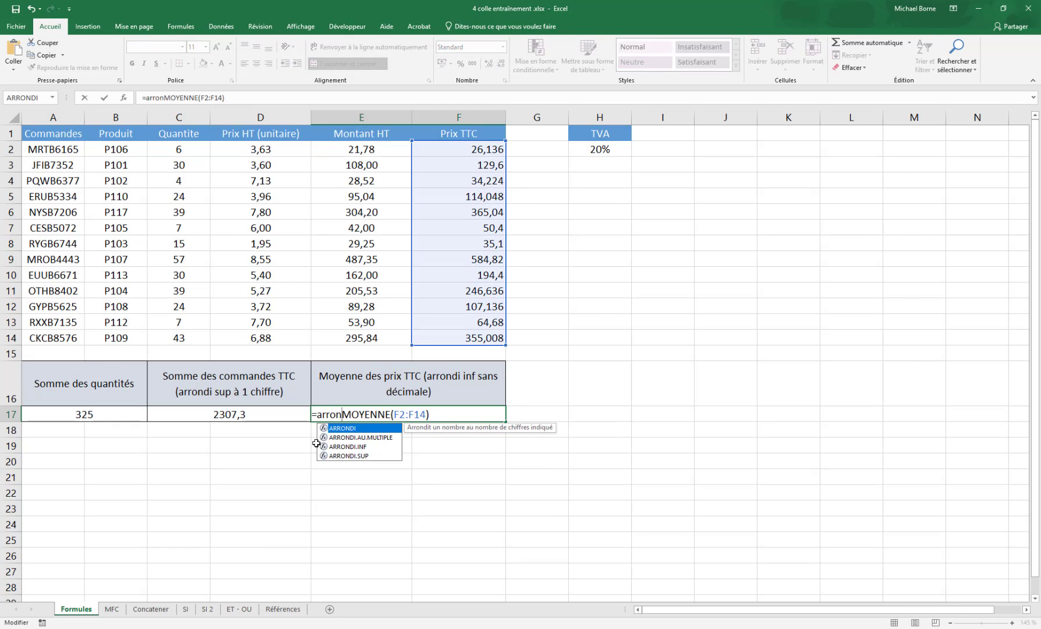
{"action": "double_click", "coordinate": [350, 455]}
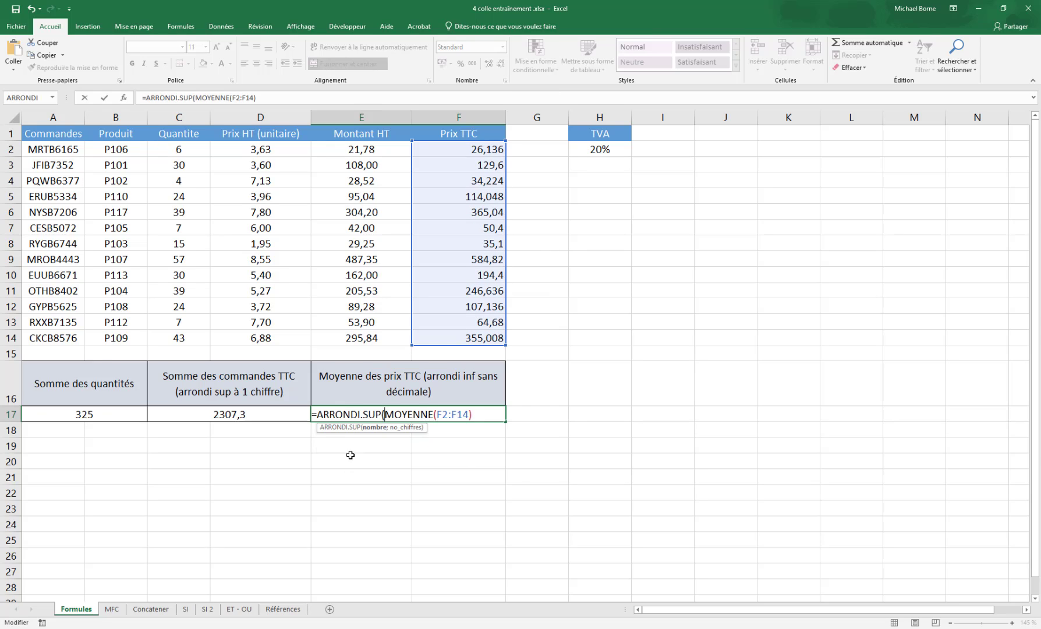
{"action": "type", "text": ";0)"}
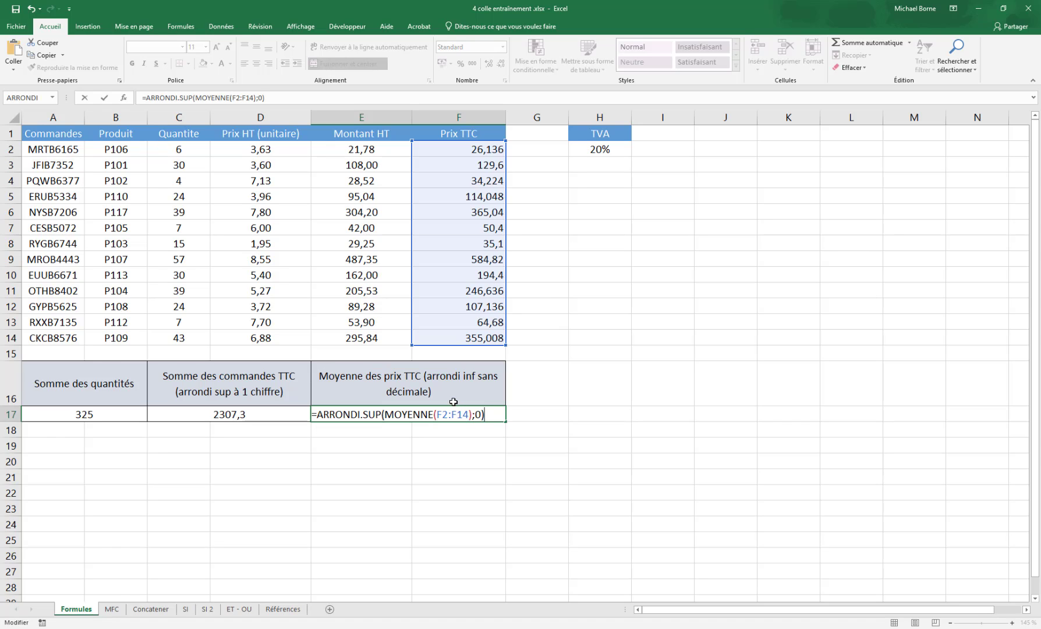
{"action": "key", "text": "Return"}
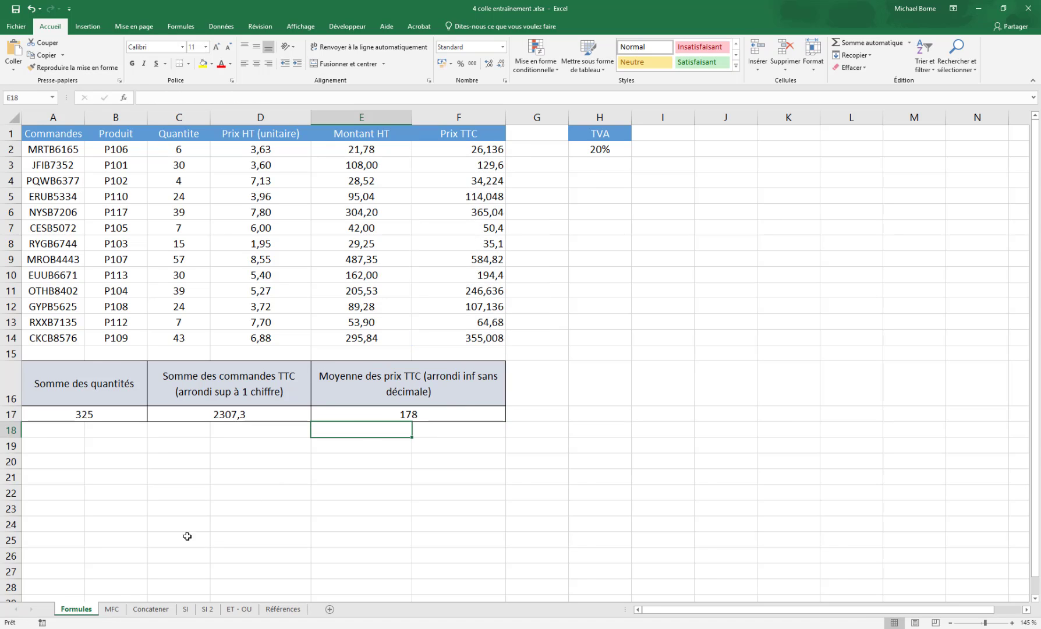
On the MFC sheet, apply the "3 Indicateurs (sans bordure)" conditional formatting icon set to the salaries in C2:C23.
{"action": "left_click", "coordinate": [116, 612]}
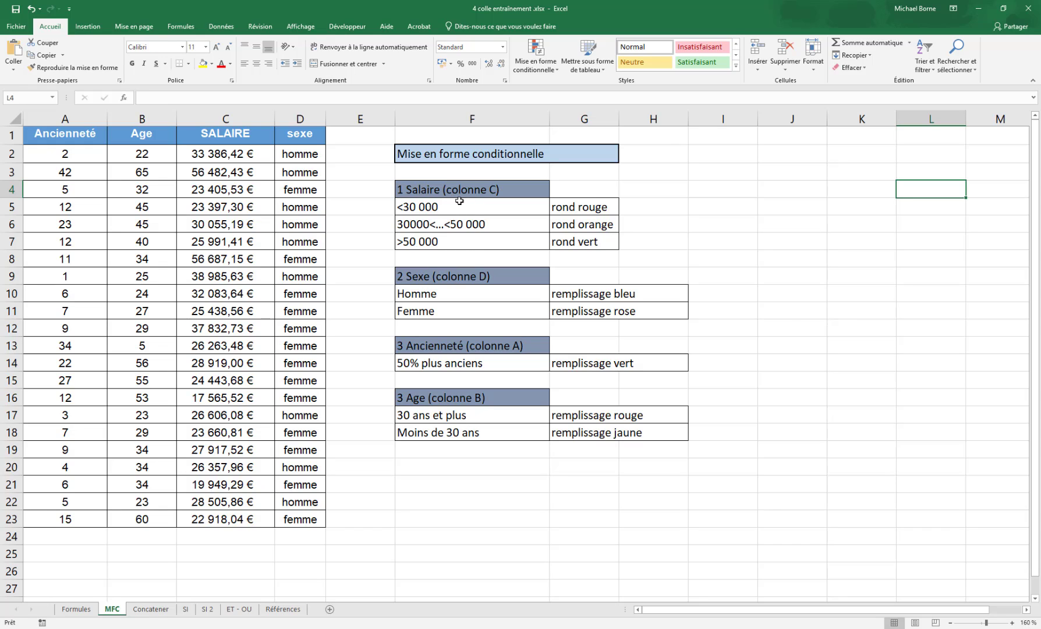
{"action": "left_click_drag", "start_coordinate": [258, 159], "coordinate": [242, 517]}
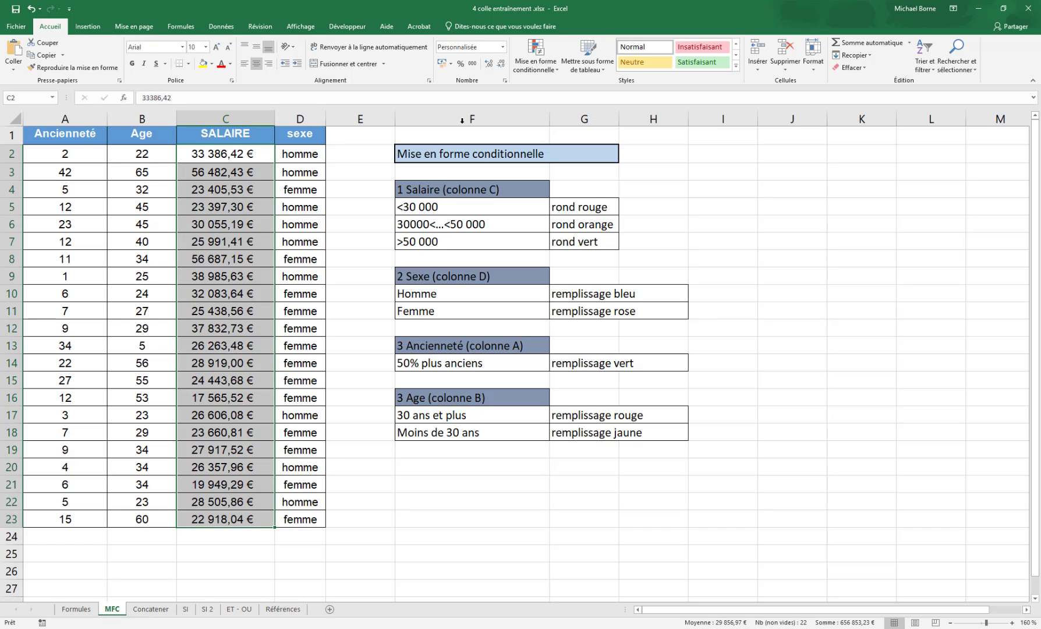
{"action": "left_click", "coordinate": [554, 70]}
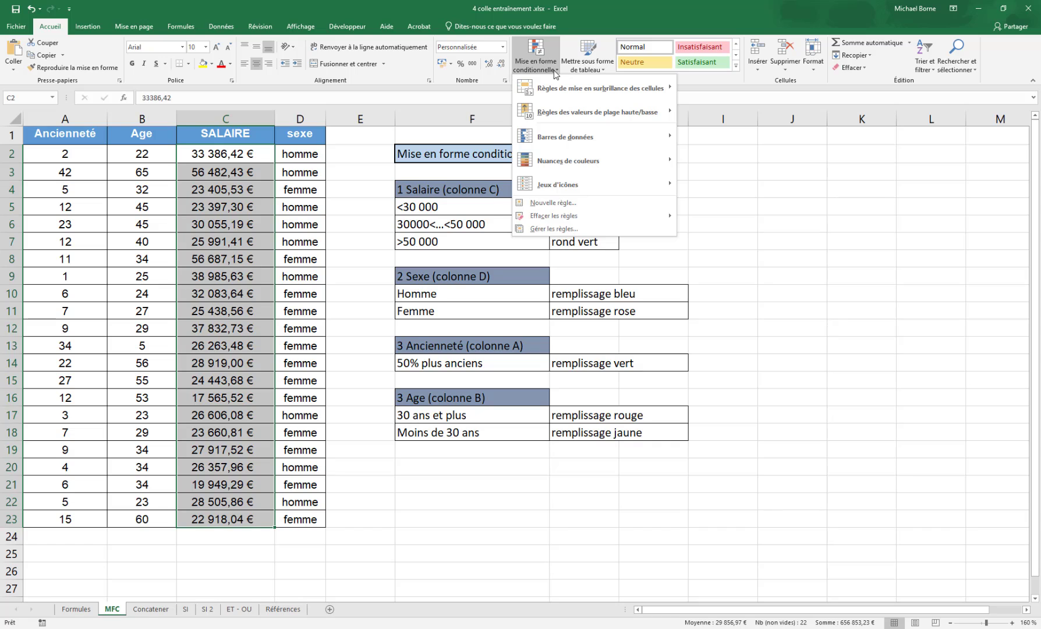
{"action": "mouse_move", "coordinate": [562, 184]}
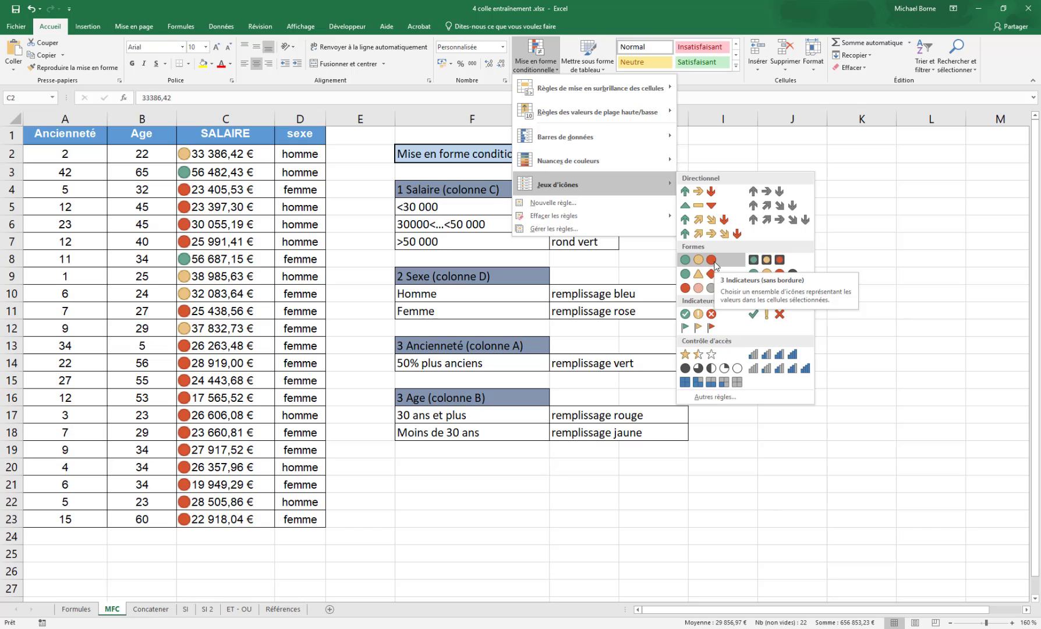
{"action": "left_click", "coordinate": [717, 261]}
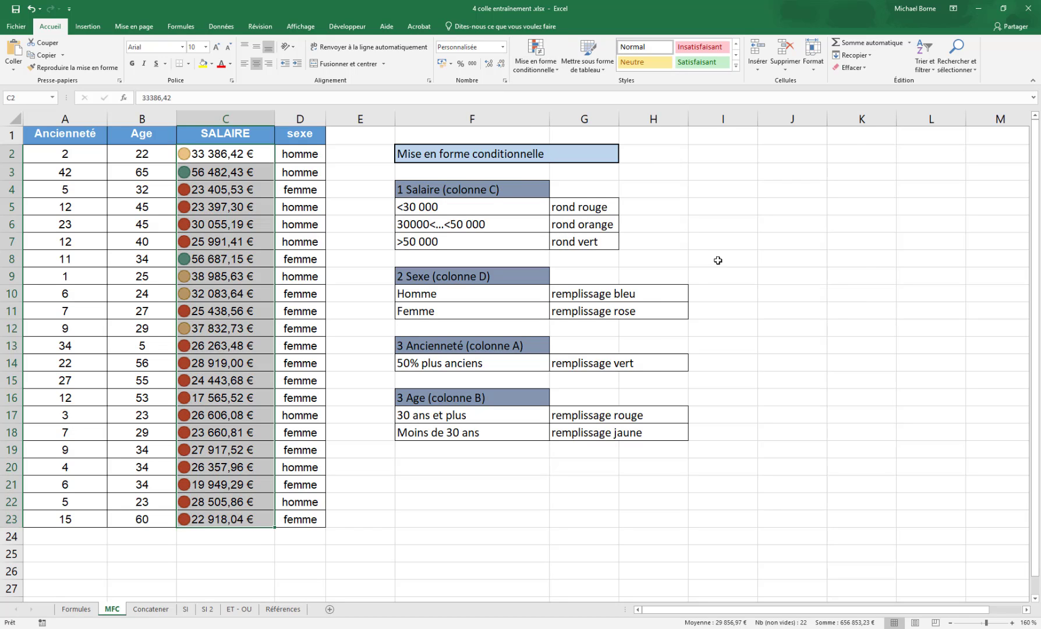
Edit the icon-set rule on the salaries in C2:C23, switching both threshold types to Nombre.
{"action": "left_click", "coordinate": [556, 70]}
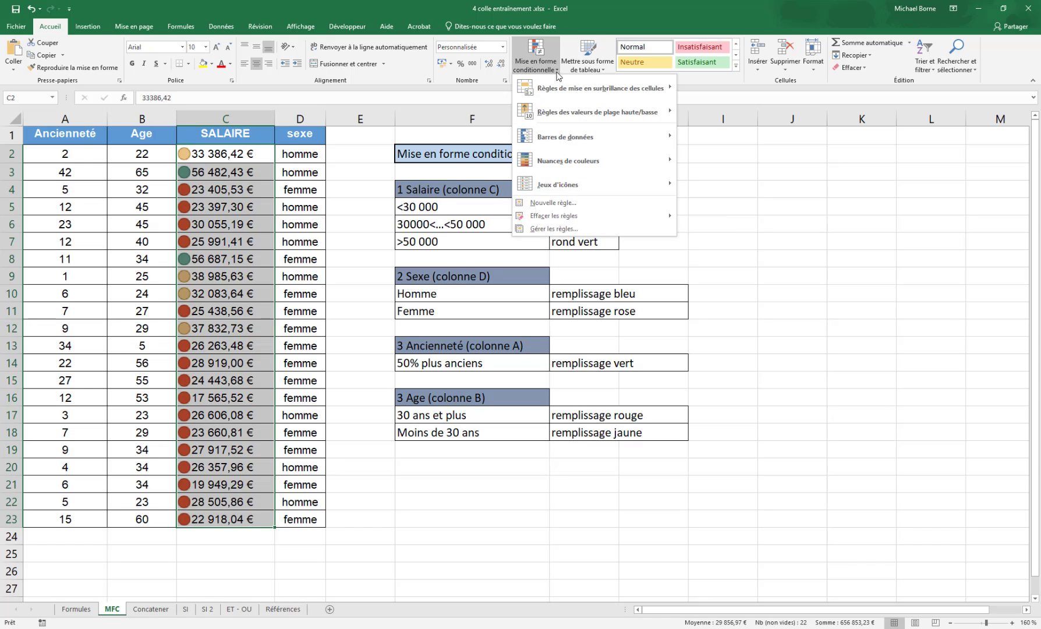
{"action": "left_click", "coordinate": [555, 229]}
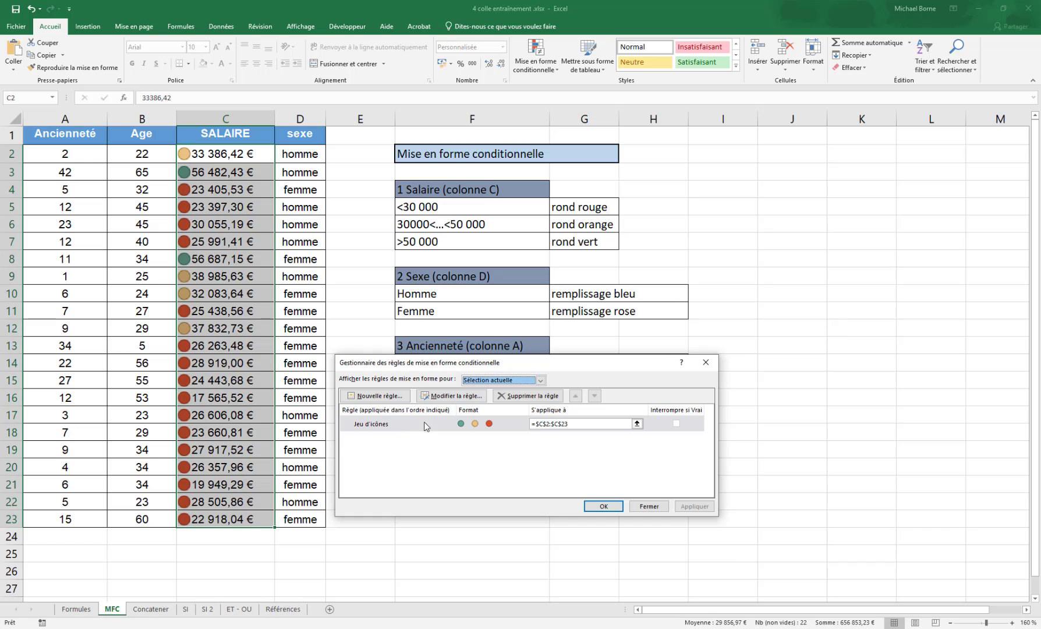
{"action": "left_click", "coordinate": [454, 395]}
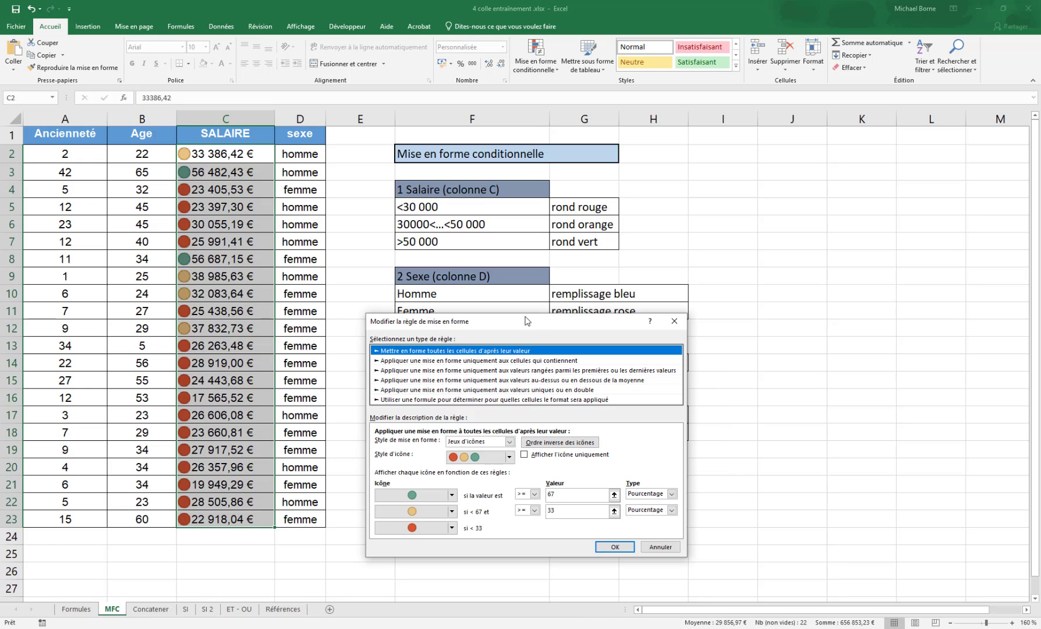
{"action": "left_click_drag", "start_coordinate": [527, 321], "coordinate": [780, 157]}
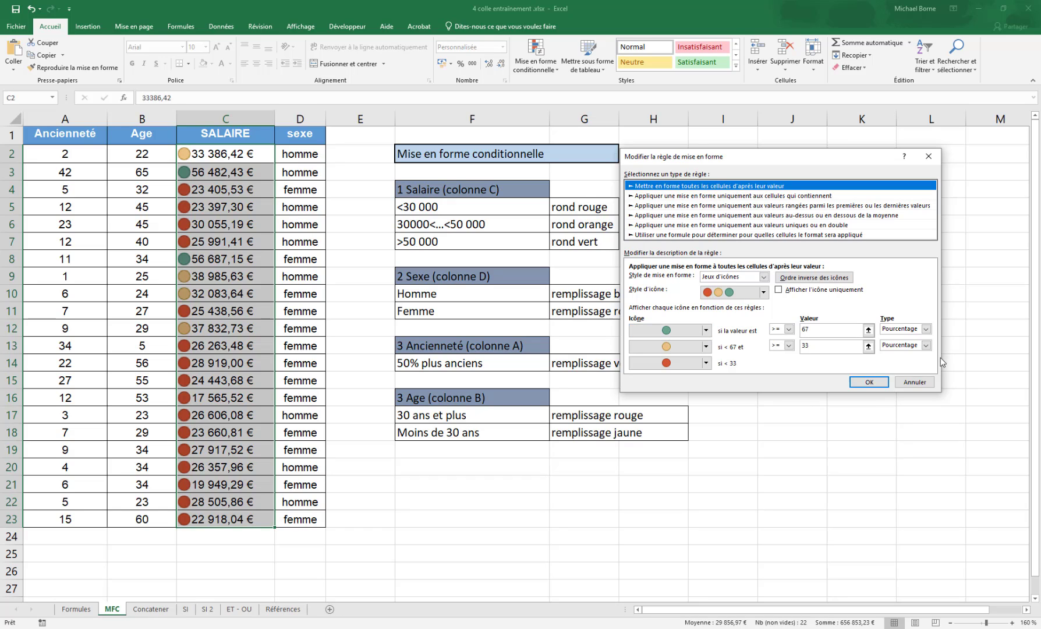
{"action": "left_click", "coordinate": [926, 329]}
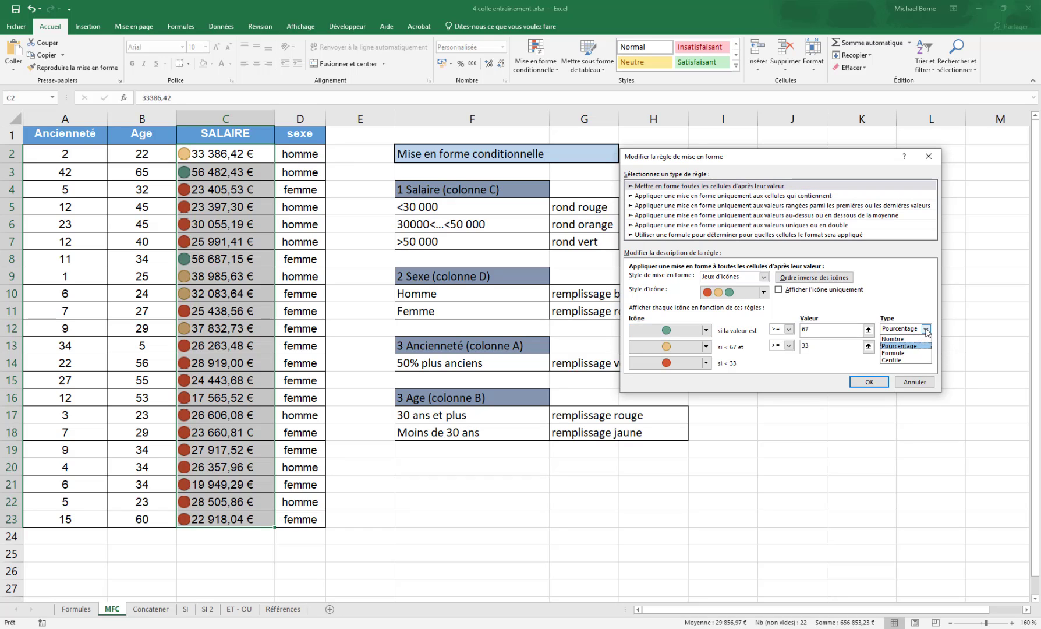
{"action": "left_click", "coordinate": [898, 340]}
{"action": "left_click", "coordinate": [925, 346]}
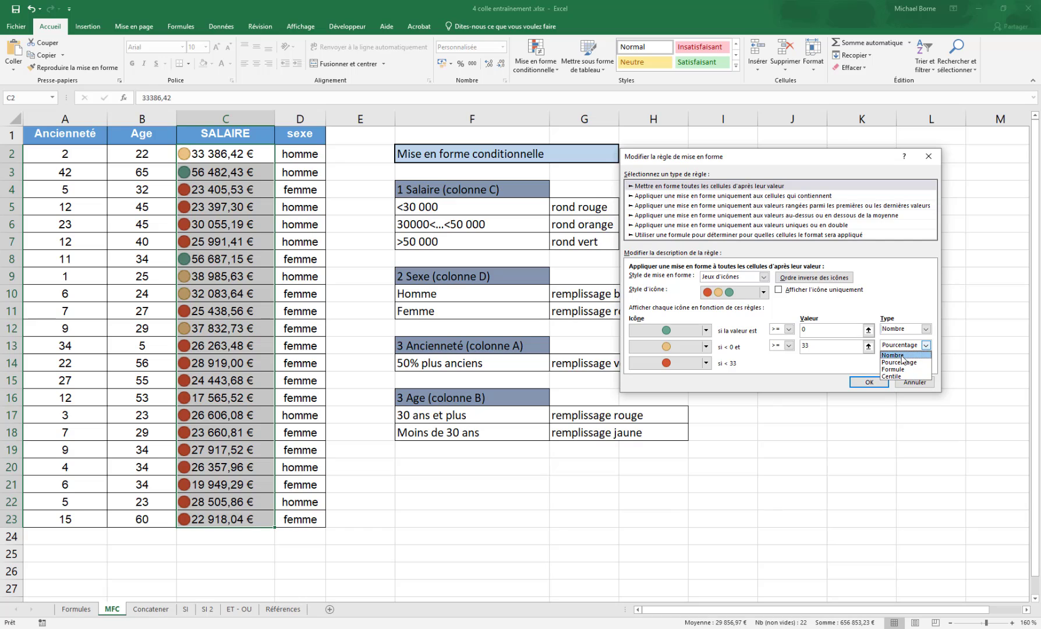
{"action": "left_click", "coordinate": [902, 355]}
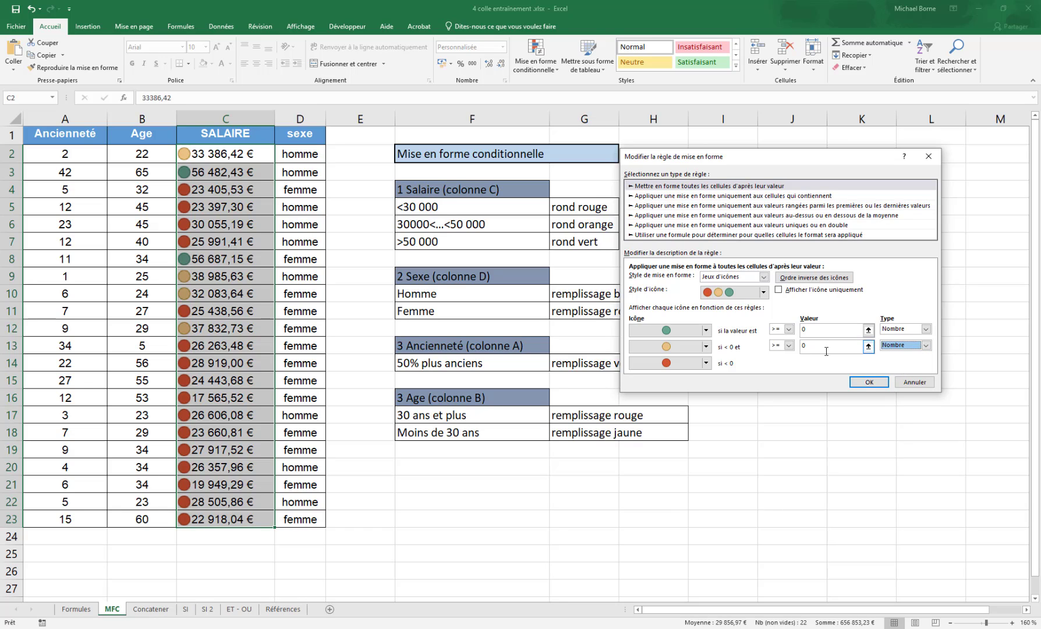
Set the orange icon's threshold to >= 30000 and the green icon's to >= 50000, and apply the rule.
{"action": "left_click", "coordinate": [802, 345]}
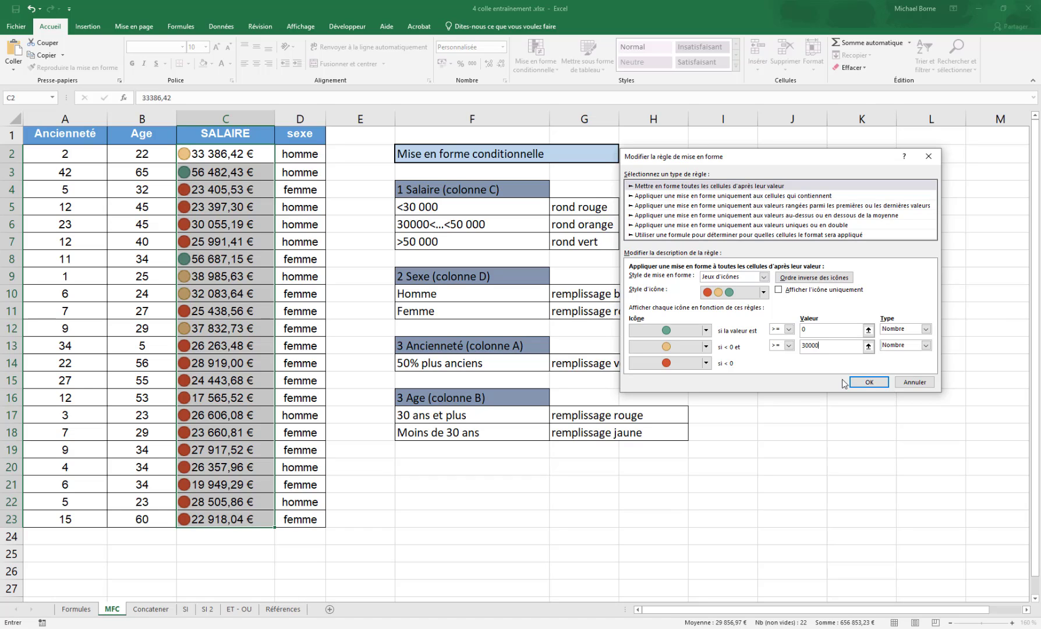
{"action": "type", "text": "30000"}
{"action": "left_click", "coordinate": [826, 329]}
{"action": "type", "text": "50000"}
{"action": "left_click", "coordinate": [869, 382]}
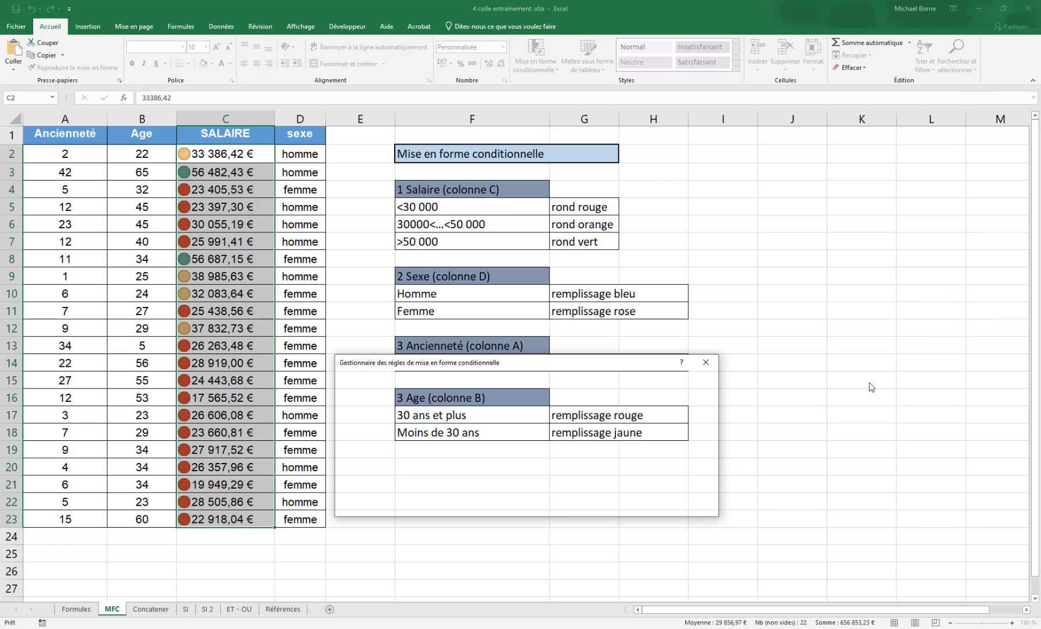
{"action": "left_click", "coordinate": [689, 505]}
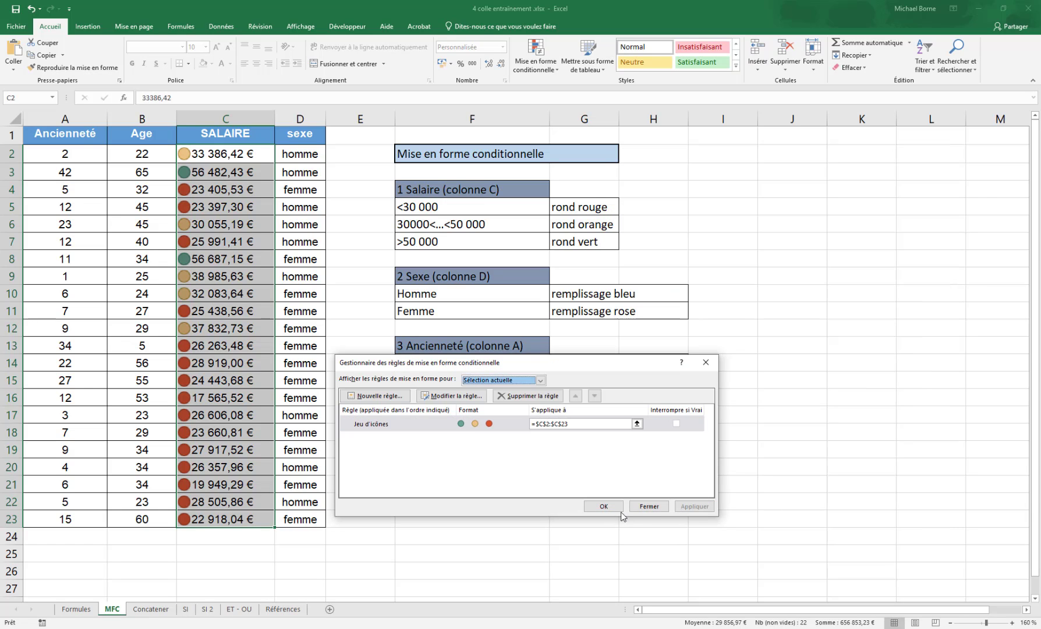
{"action": "left_click", "coordinate": [606, 505]}
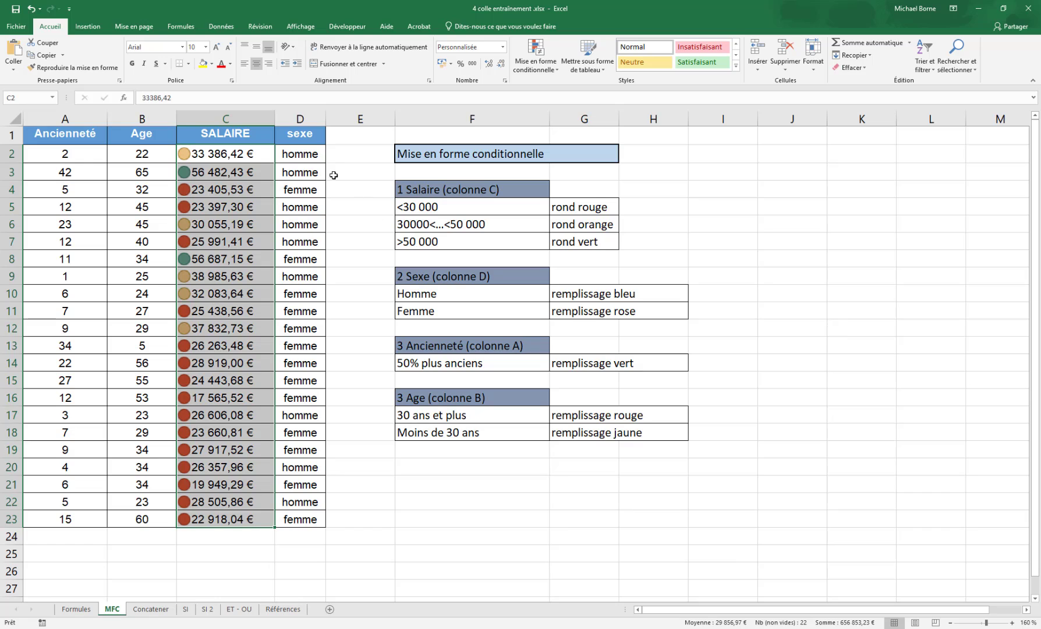
Create a "Texte qui contient" conditional formatting rule for "homme" on the sexe values in D2:D23.
{"action": "left_click_drag", "start_coordinate": [309, 154], "coordinate": [304, 518]}
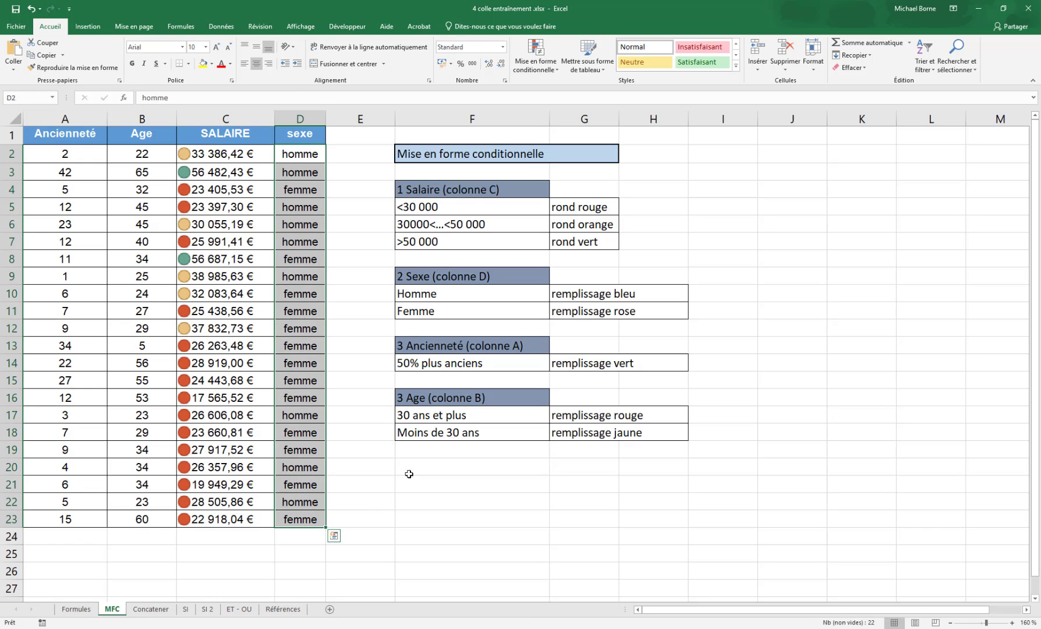
{"action": "left_click", "coordinate": [554, 70]}
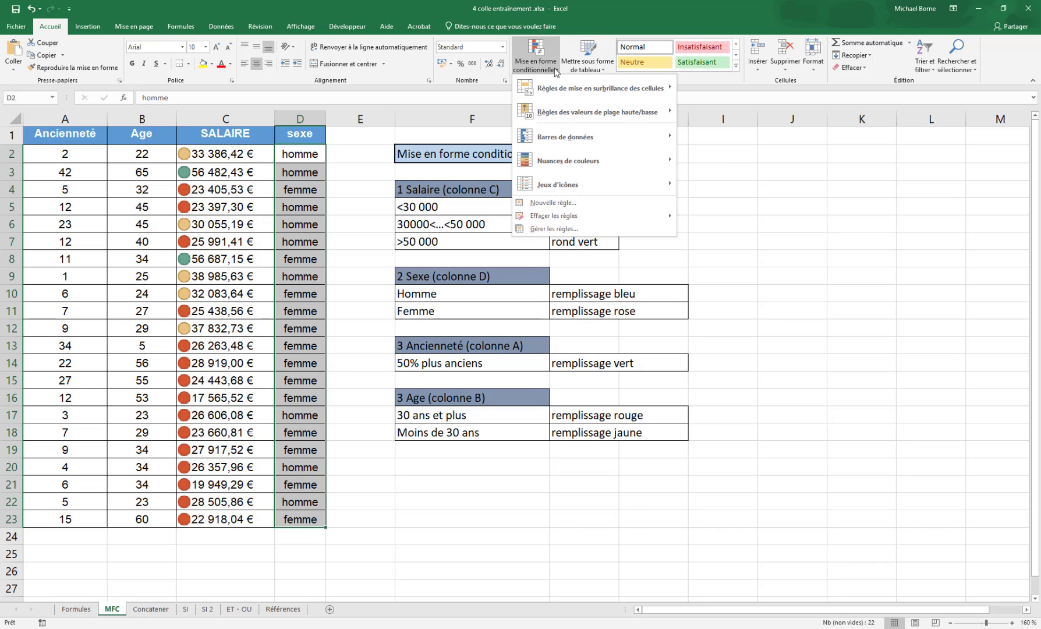
{"action": "mouse_move", "coordinate": [590, 86]}
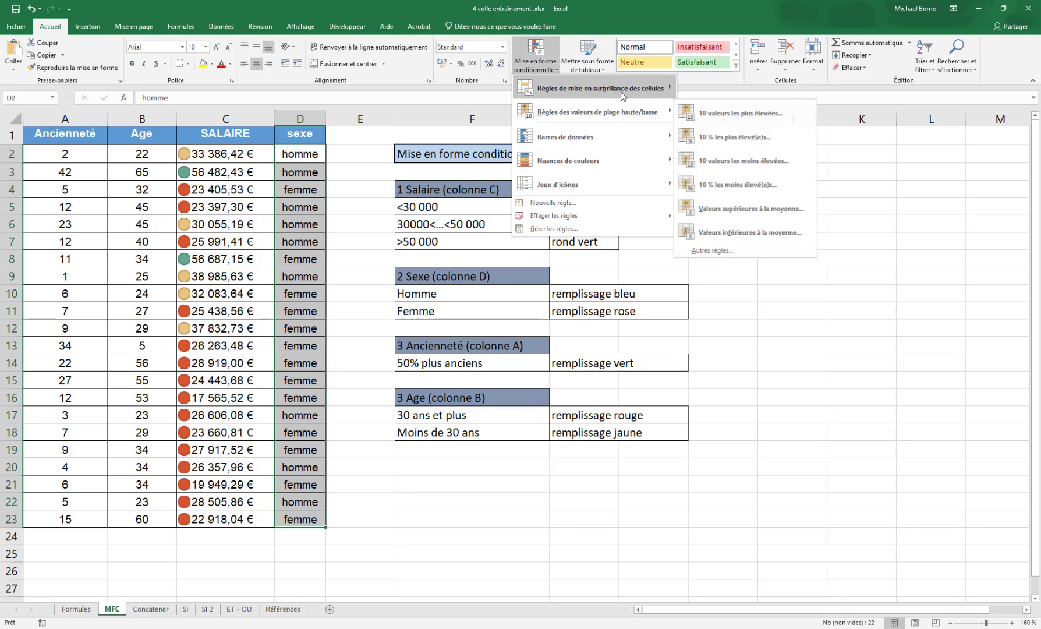
{"action": "mouse_move", "coordinate": [630, 86]}
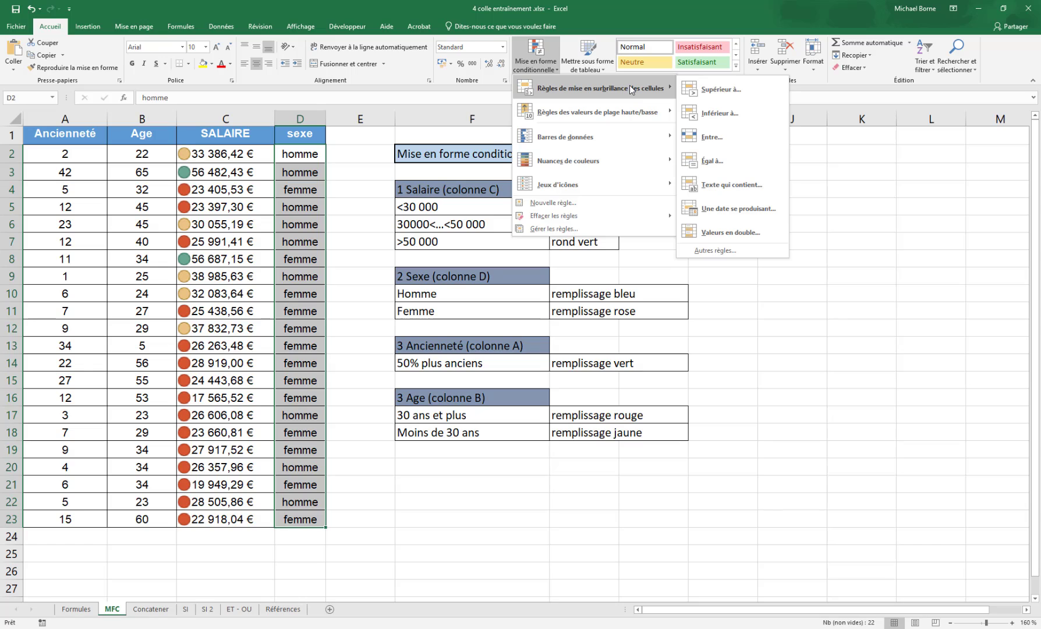
{"action": "mouse_move", "coordinate": [633, 114]}
{"action": "left_click", "coordinate": [731, 185]}
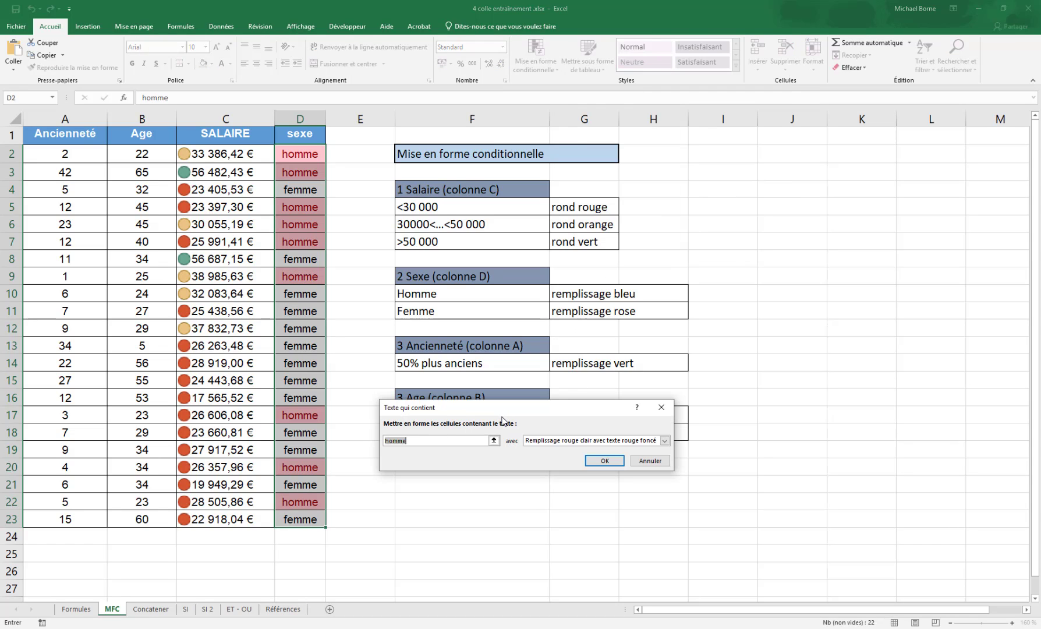
Give the "homme" rule a custom format with a light blue fill.
{"action": "left_click", "coordinate": [664, 441]}
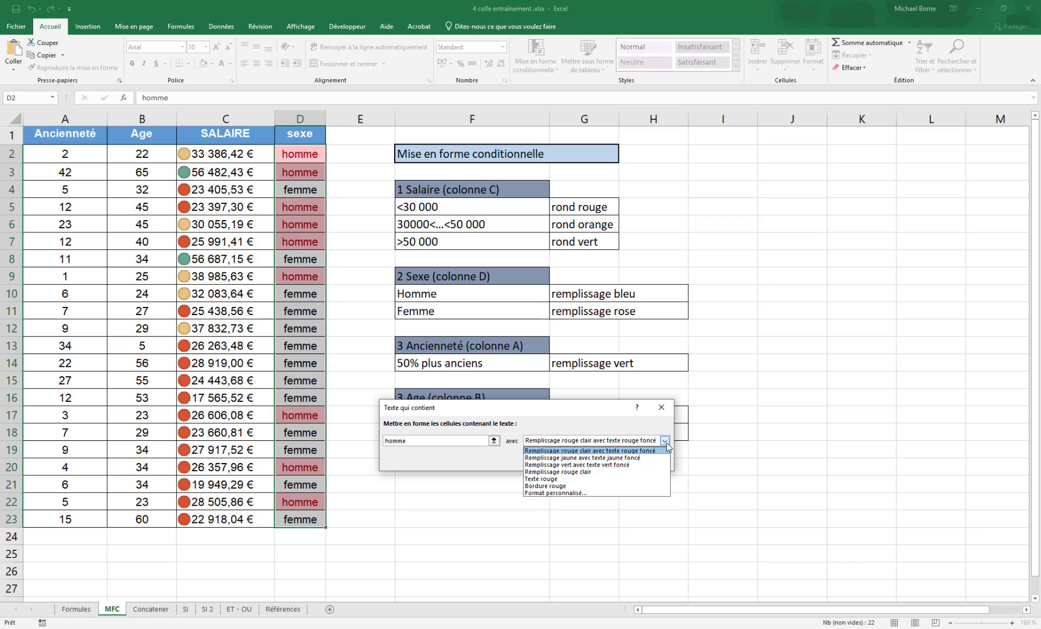
{"action": "left_click", "coordinate": [565, 493]}
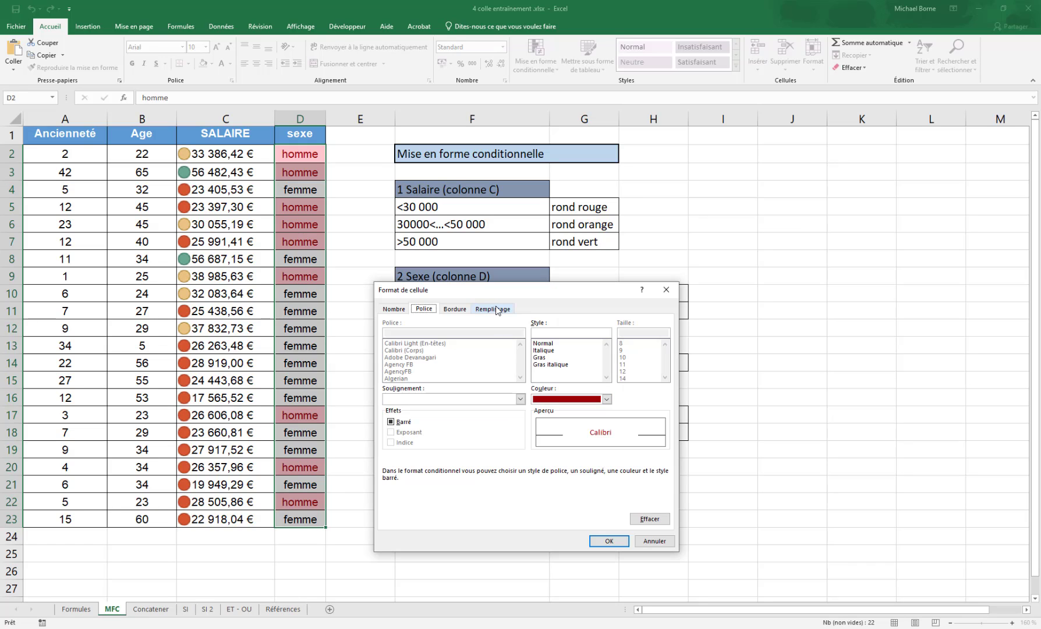
{"action": "left_click", "coordinate": [496, 309]}
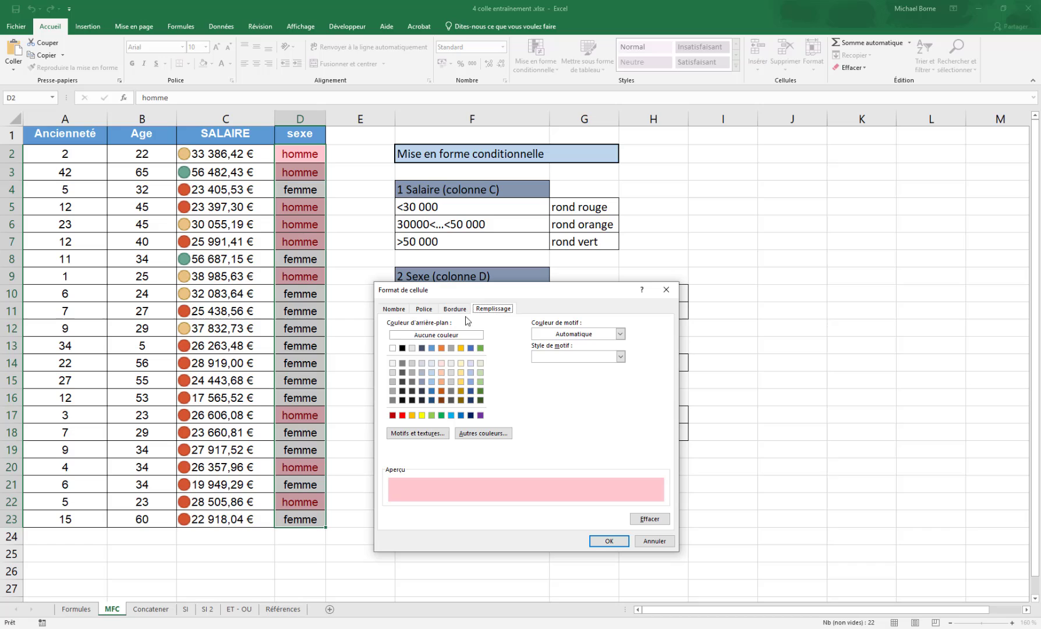
{"action": "left_click", "coordinate": [452, 416]}
{"action": "left_click", "coordinate": [609, 540]}
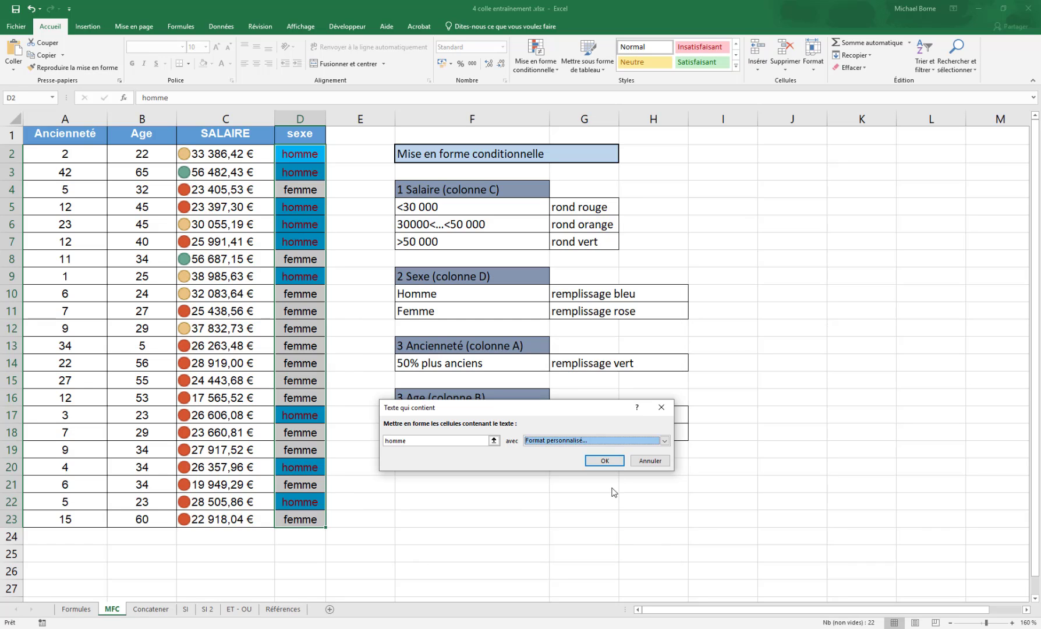
{"action": "left_click", "coordinate": [605, 460]}
{"action": "left_click", "coordinate": [620, 489]}
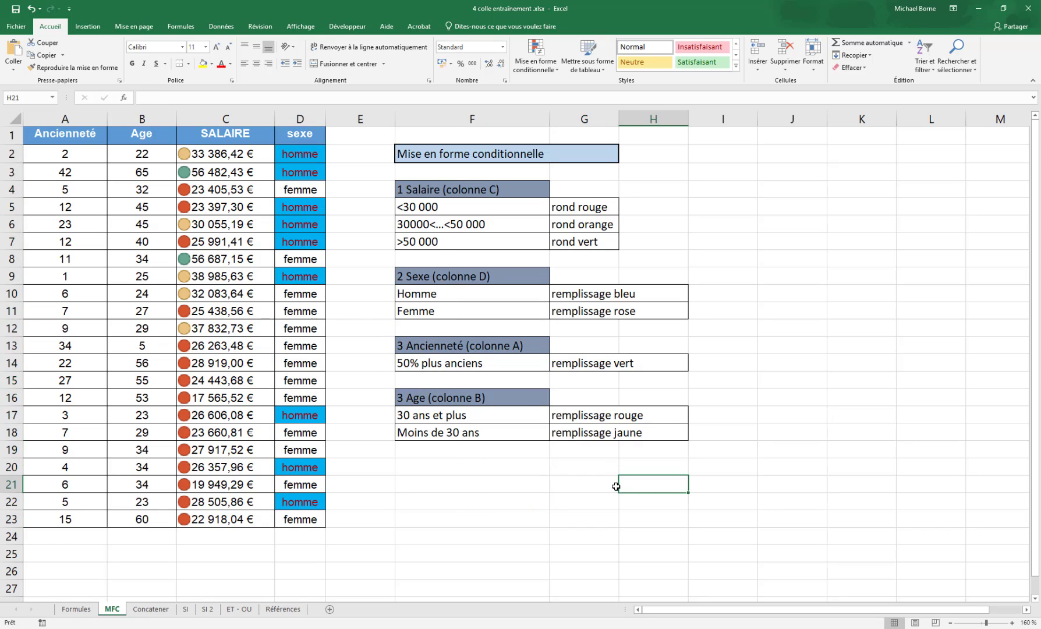
Create a second "Texte qui contient" rule on D2:D23 for the text "femme".
{"action": "left_click", "coordinate": [294, 156]}
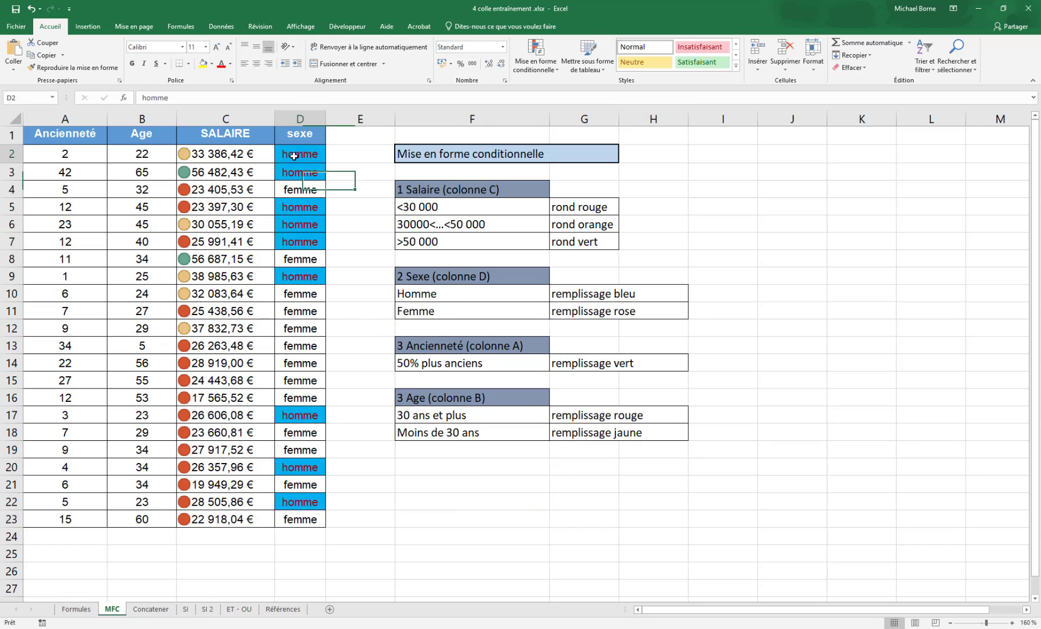
{"action": "left_click_drag", "start_coordinate": [294, 156], "coordinate": [287, 513]}
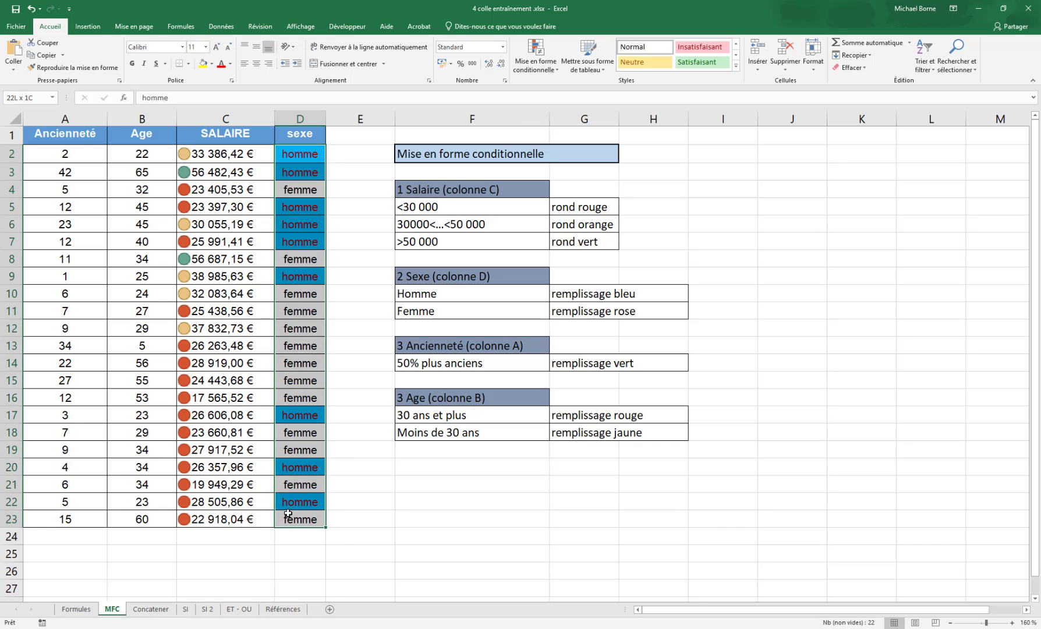
{"action": "left_click", "coordinate": [535, 57]}
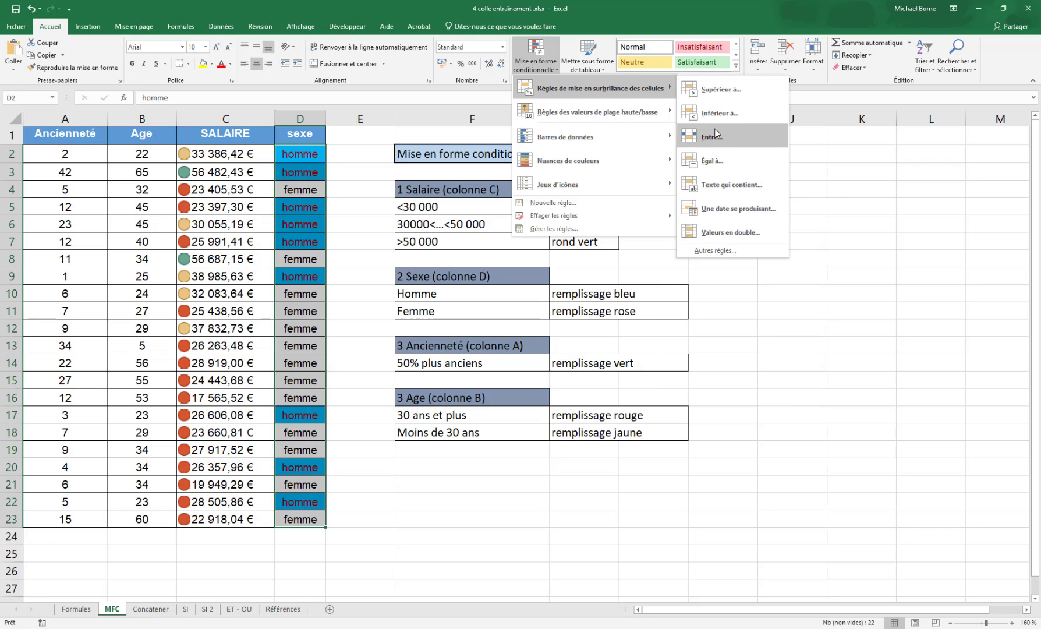
{"action": "left_click", "coordinate": [728, 185]}
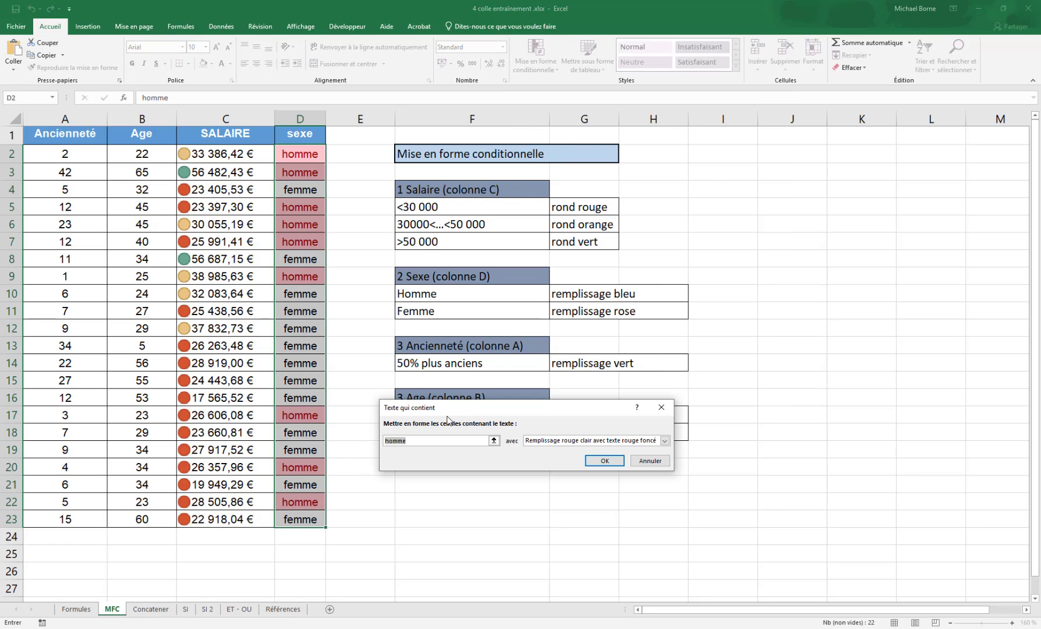
{"action": "type", "text": "fe"}
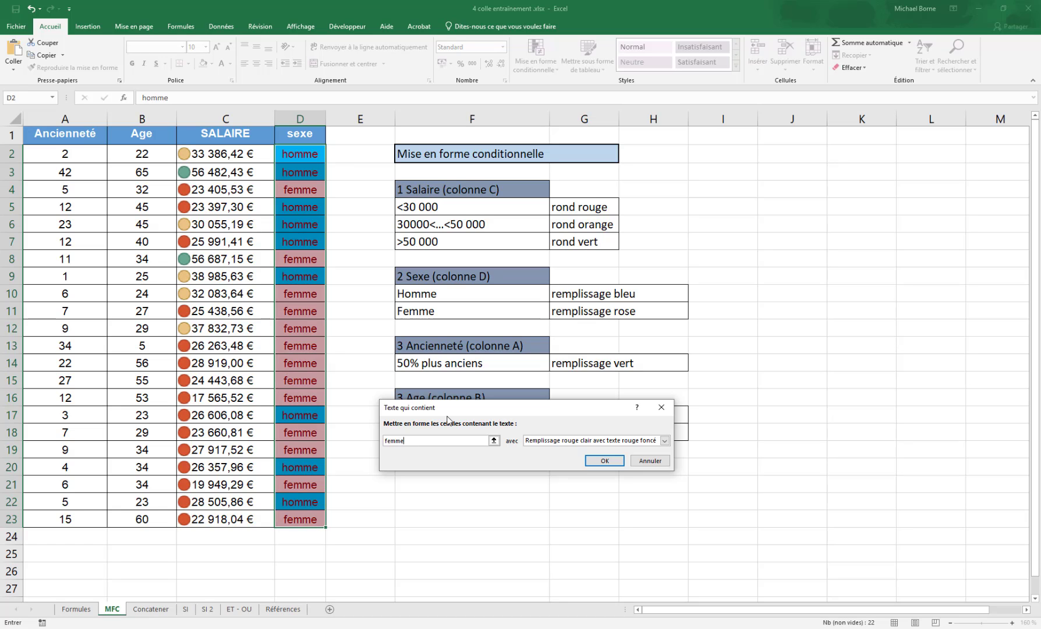
Give the "femme" rule a custom format with a red fill.
{"action": "left_click", "coordinate": [669, 441]}
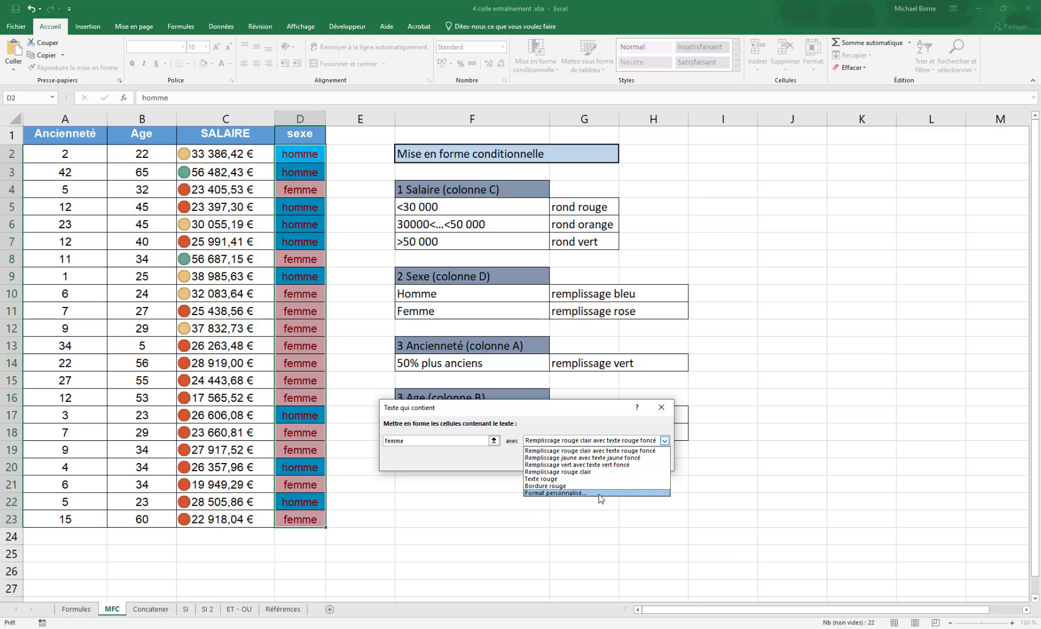
{"action": "left_click", "coordinate": [599, 493]}
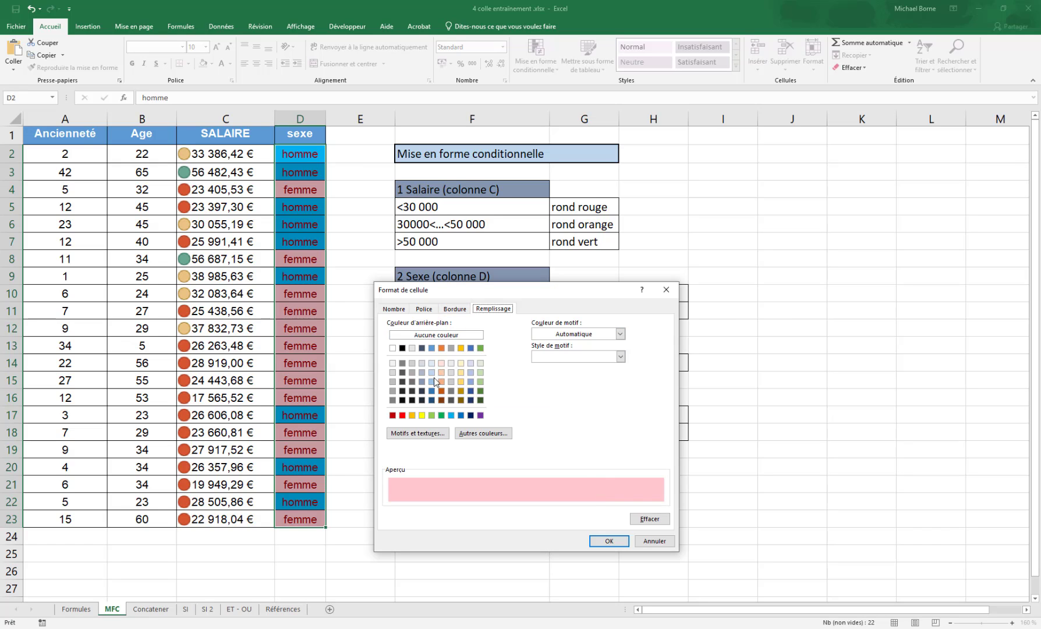
{"action": "left_click", "coordinate": [403, 415]}
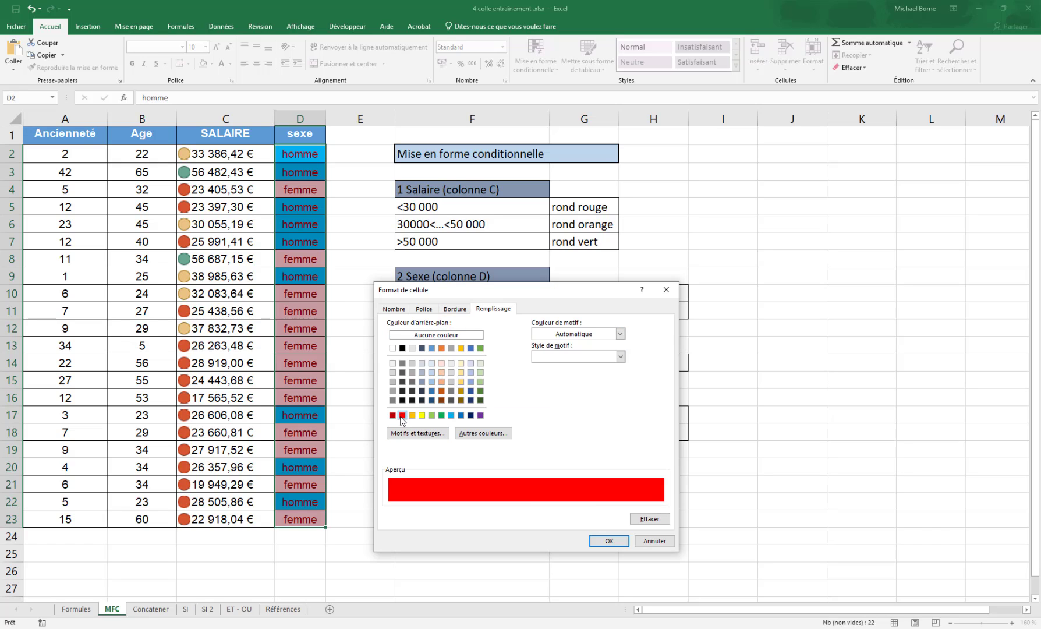
{"action": "left_click", "coordinate": [608, 541]}
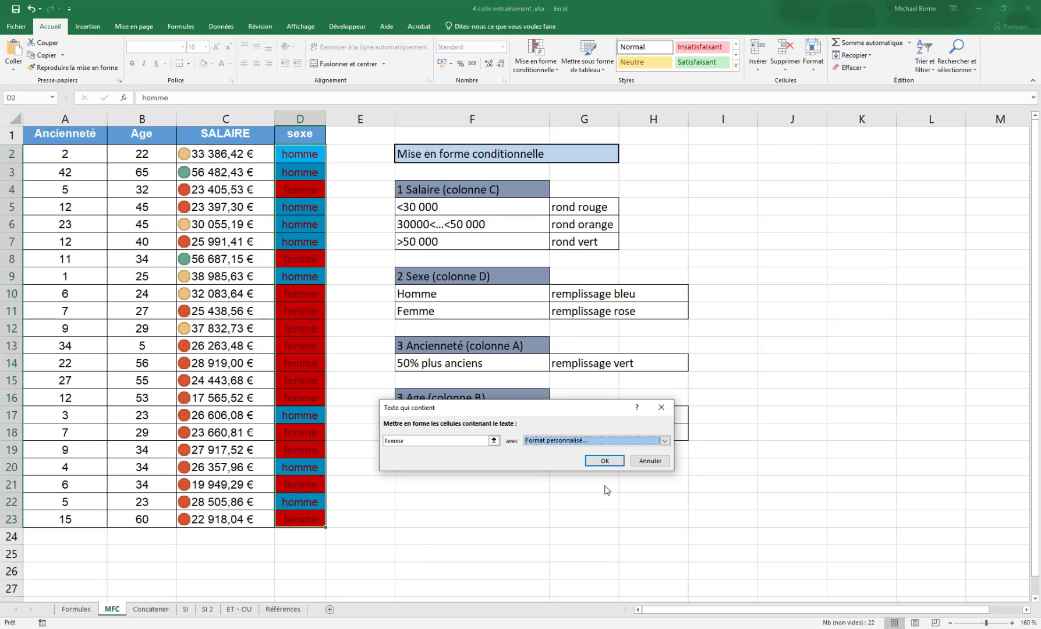
{"action": "left_click", "coordinate": [604, 461]}
{"action": "left_click", "coordinate": [619, 500]}
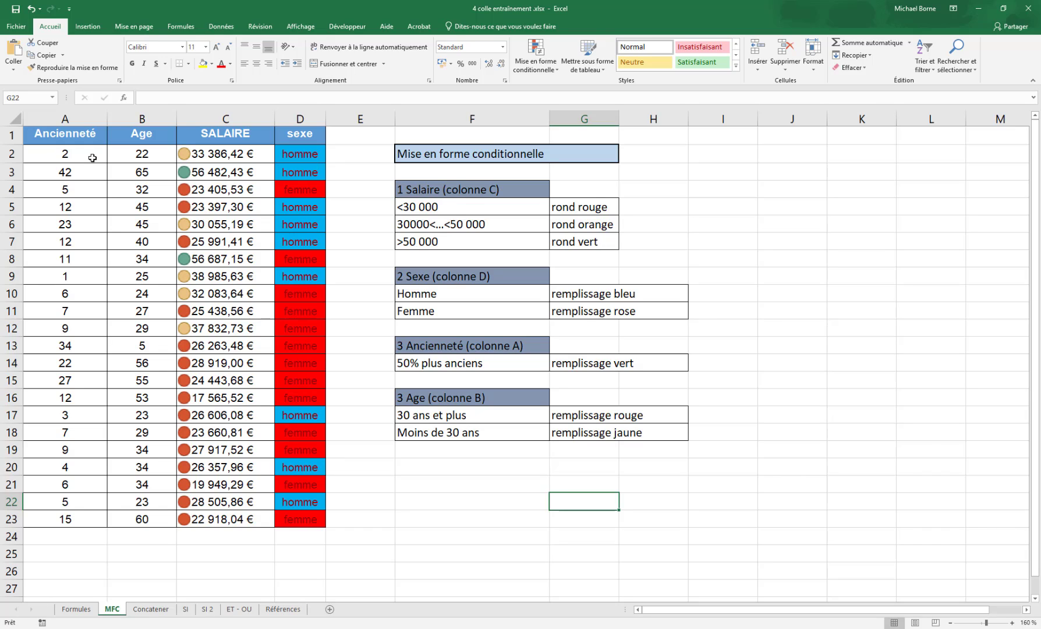
Create a "10 % les plus élevé(e)s" conditional formatting rule on the Ancienneté values in A2:A23, set to the top 50%.
{"action": "left_click_drag", "start_coordinate": [92, 158], "coordinate": [65, 514]}
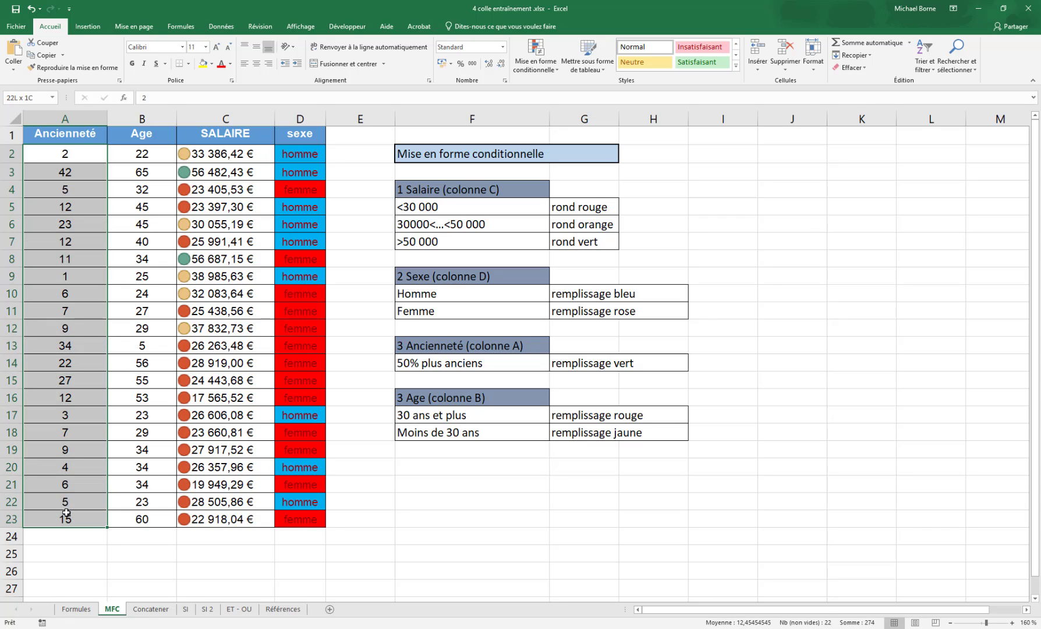
{"action": "left_click", "coordinate": [547, 69]}
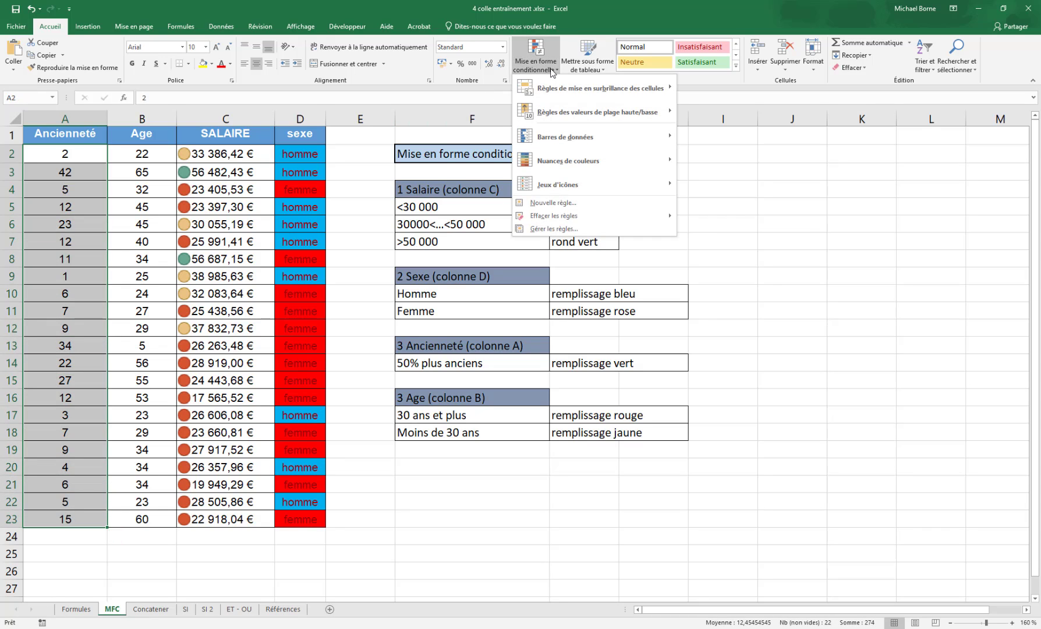
{"action": "mouse_move", "coordinate": [594, 108]}
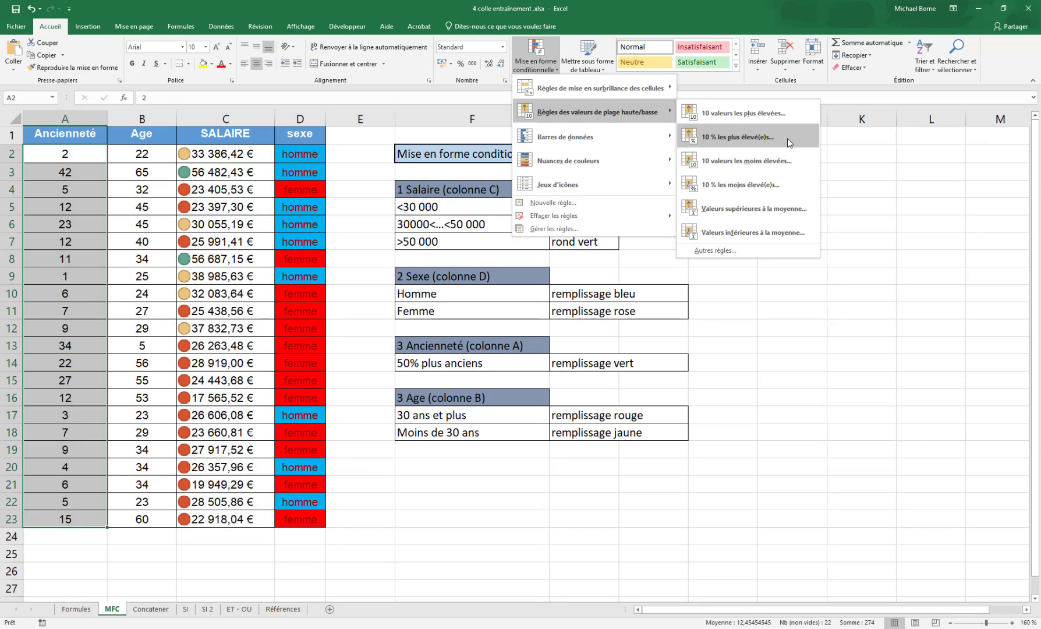
{"action": "left_click", "coordinate": [738, 138]}
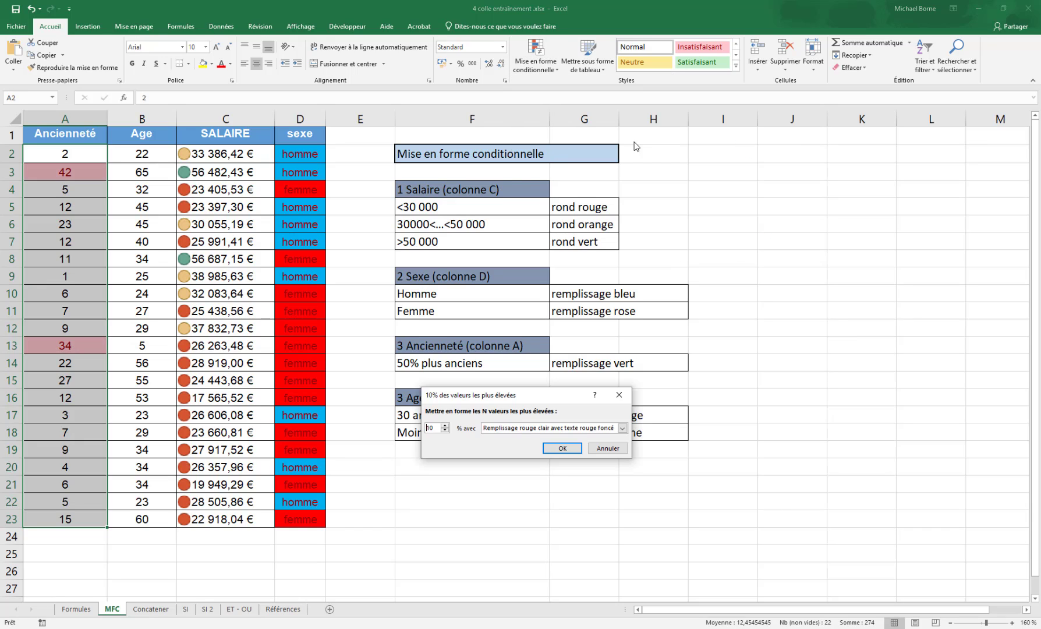
{"action": "left_click_drag", "start_coordinate": [466, 397], "coordinate": [467, 269]}
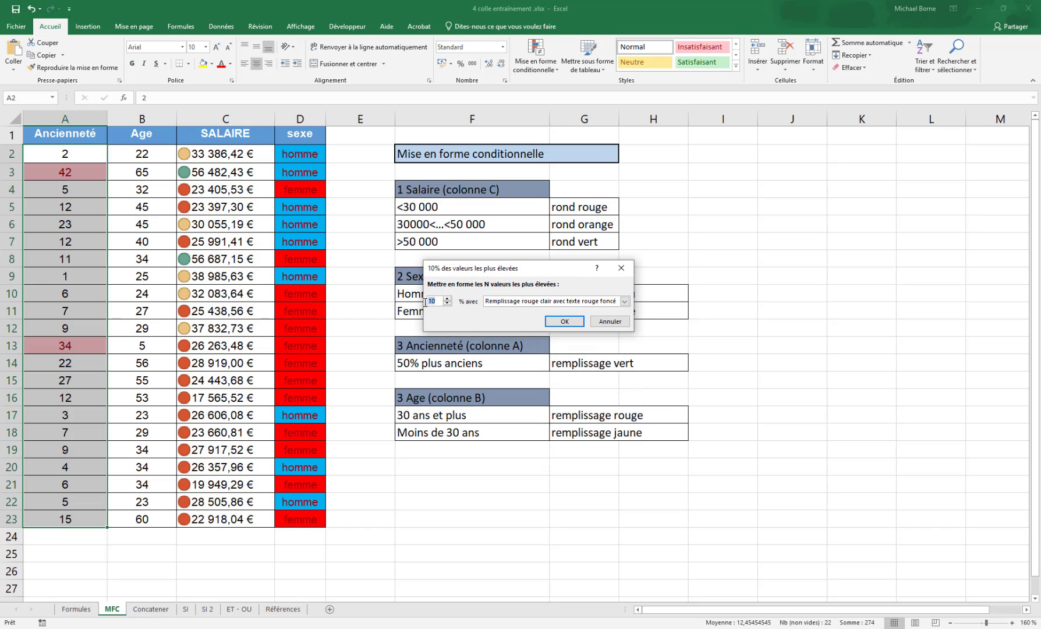
{"action": "type", "text": "50"}
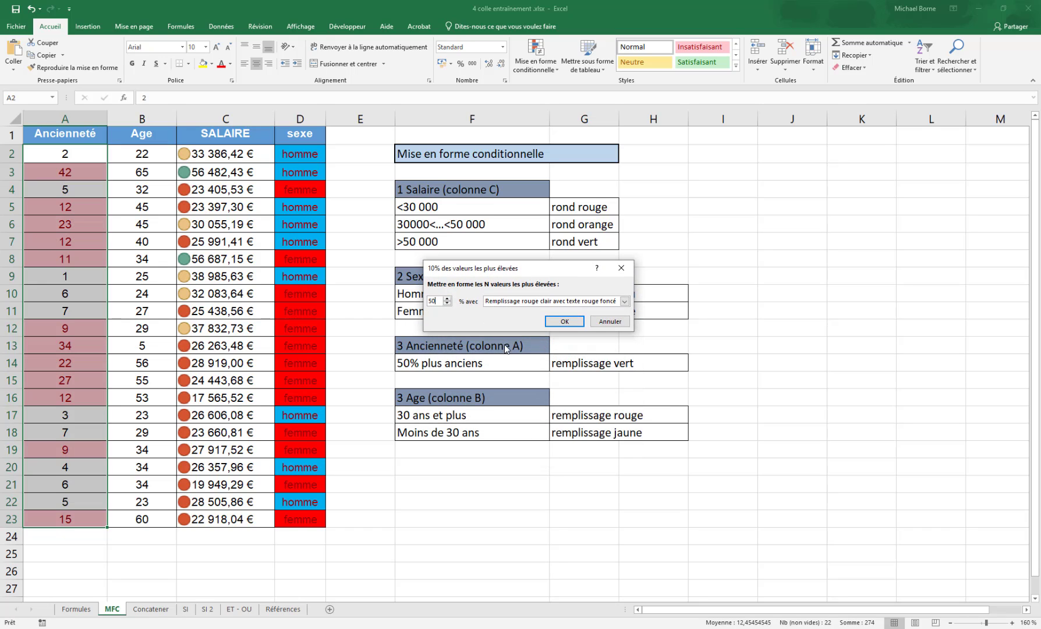
Give the top 50% seniority rule a custom format with a green fill.
{"action": "left_click_drag", "start_coordinate": [571, 268], "coordinate": [643, 270]}
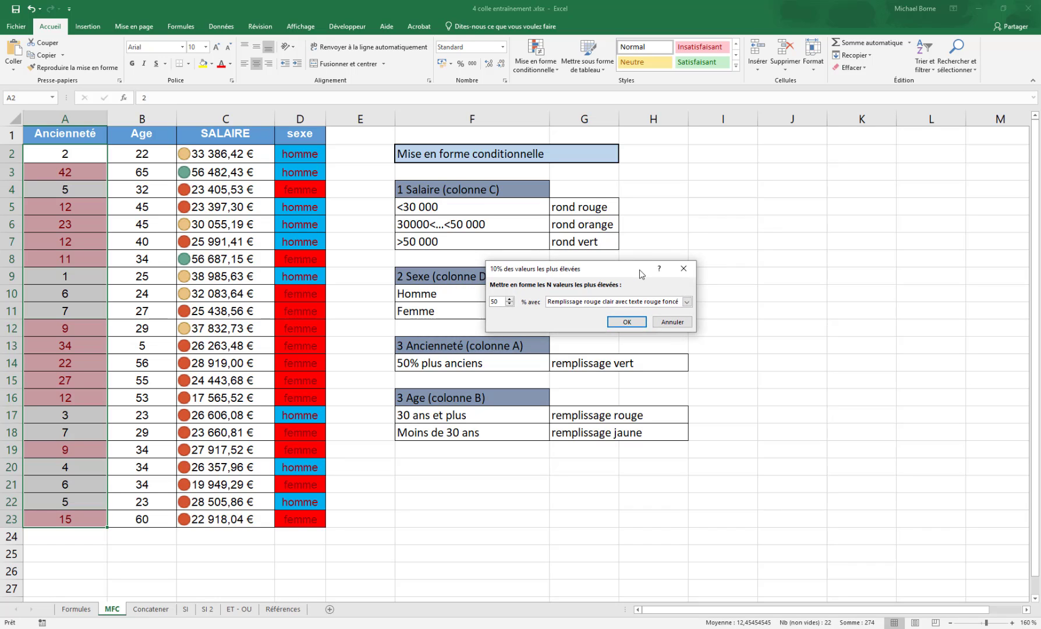
{"action": "left_click", "coordinate": [698, 303]}
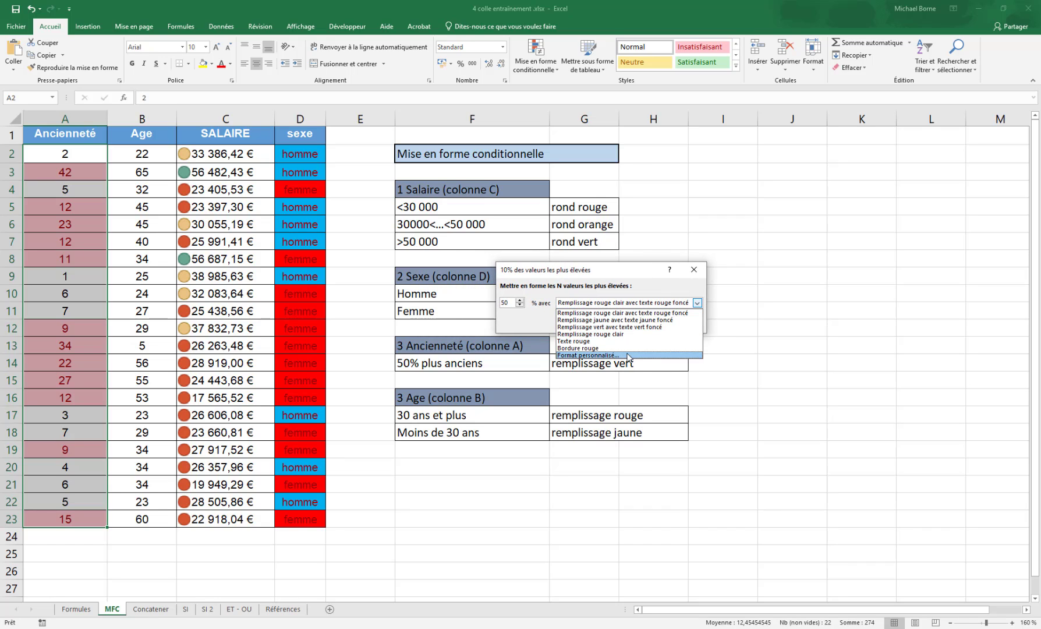
{"action": "left_click", "coordinate": [582, 356]}
{"action": "left_click", "coordinate": [480, 348]}
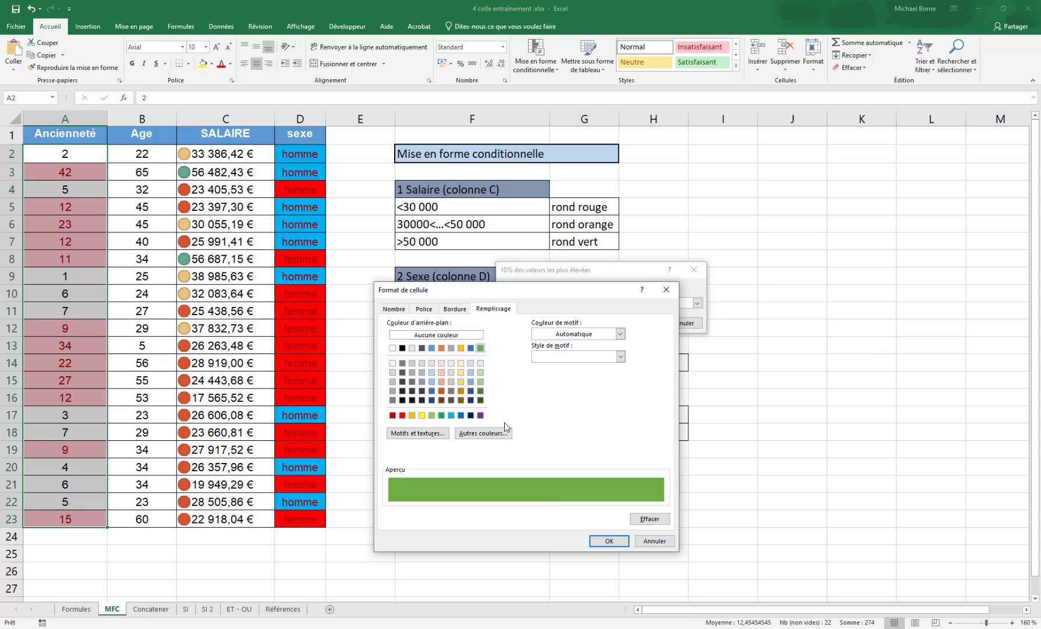
{"action": "left_click", "coordinate": [609, 541]}
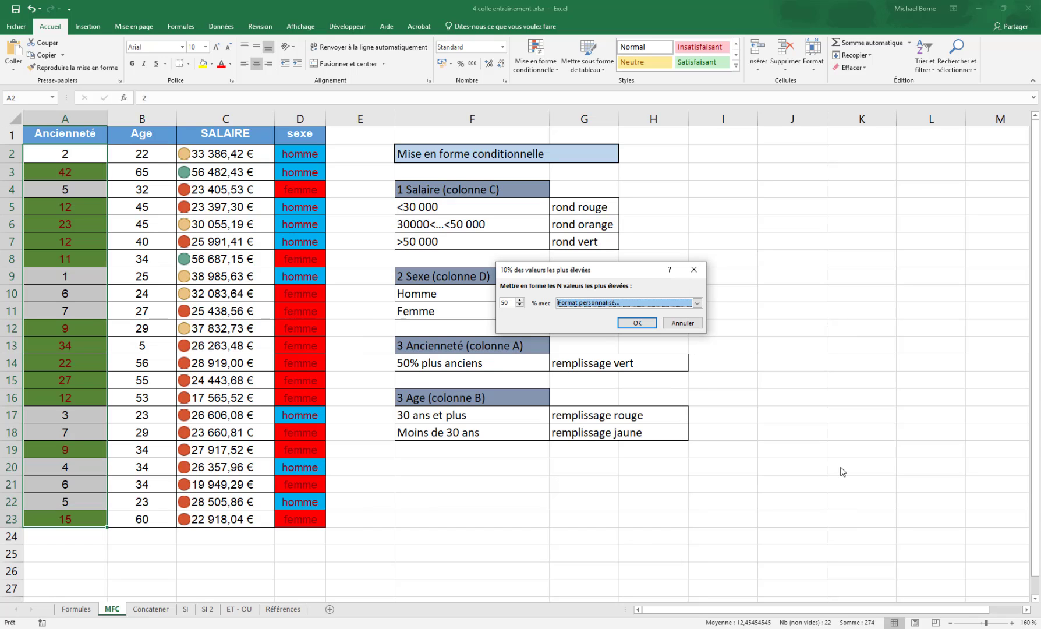
{"action": "left_click", "coordinate": [641, 324]}
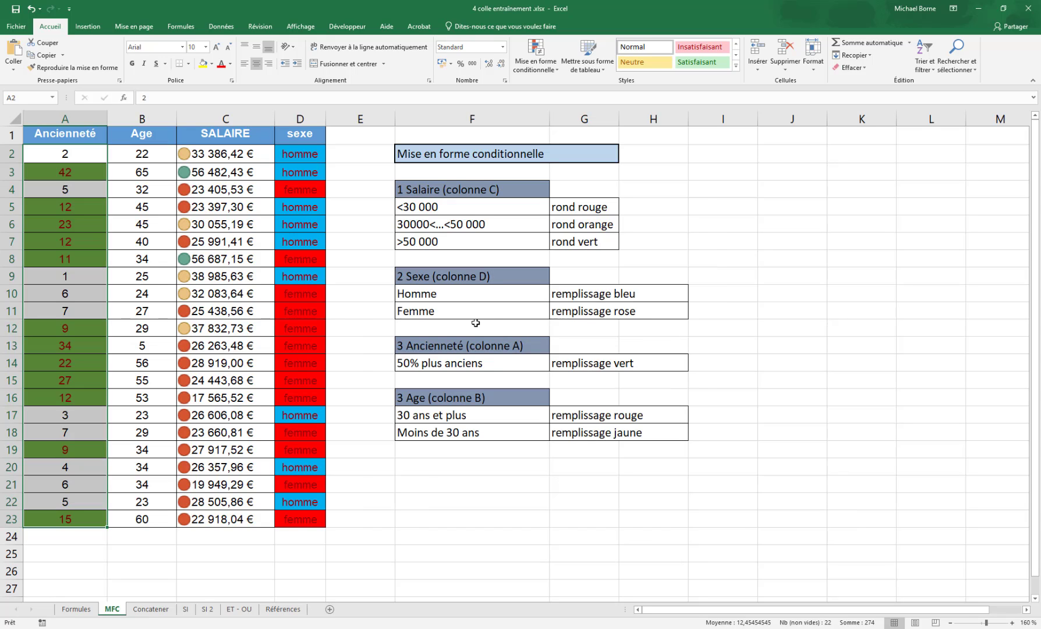
Create an "Inférieur à" conditional formatting rule with threshold 30 on the Age values in B2:B23.
{"action": "left_click_drag", "start_coordinate": [153, 155], "coordinate": [139, 518]}
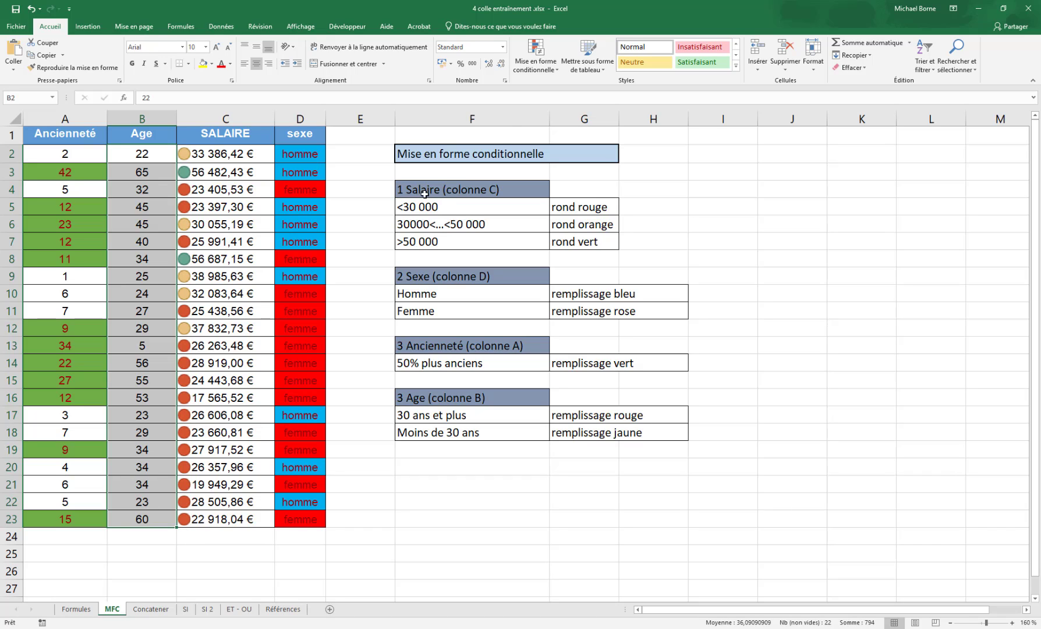
{"action": "left_click", "coordinate": [555, 68]}
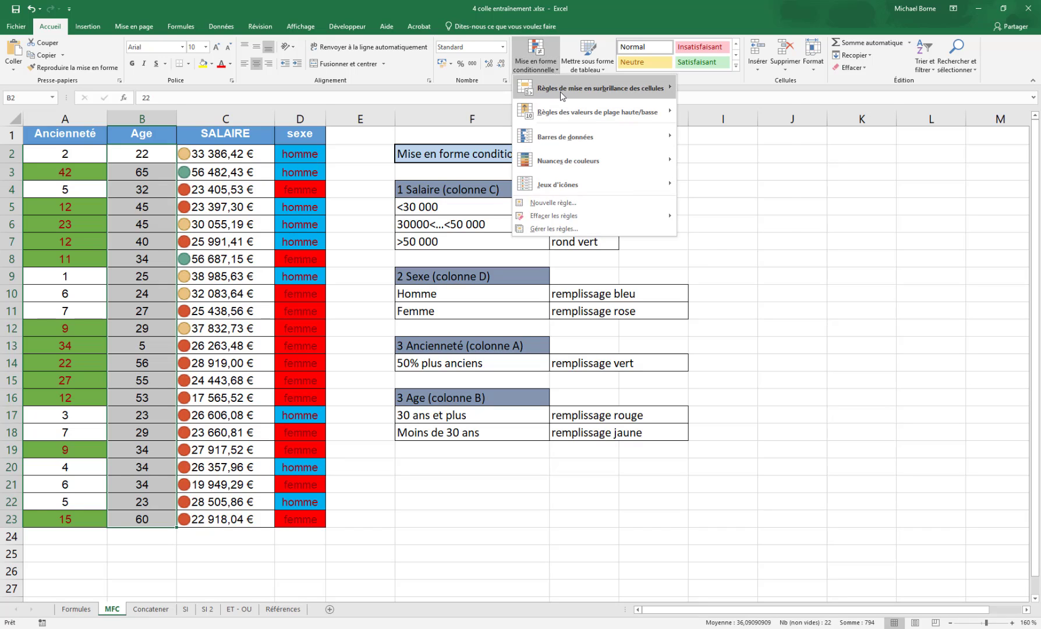
{"action": "mouse_move", "coordinate": [560, 91]}
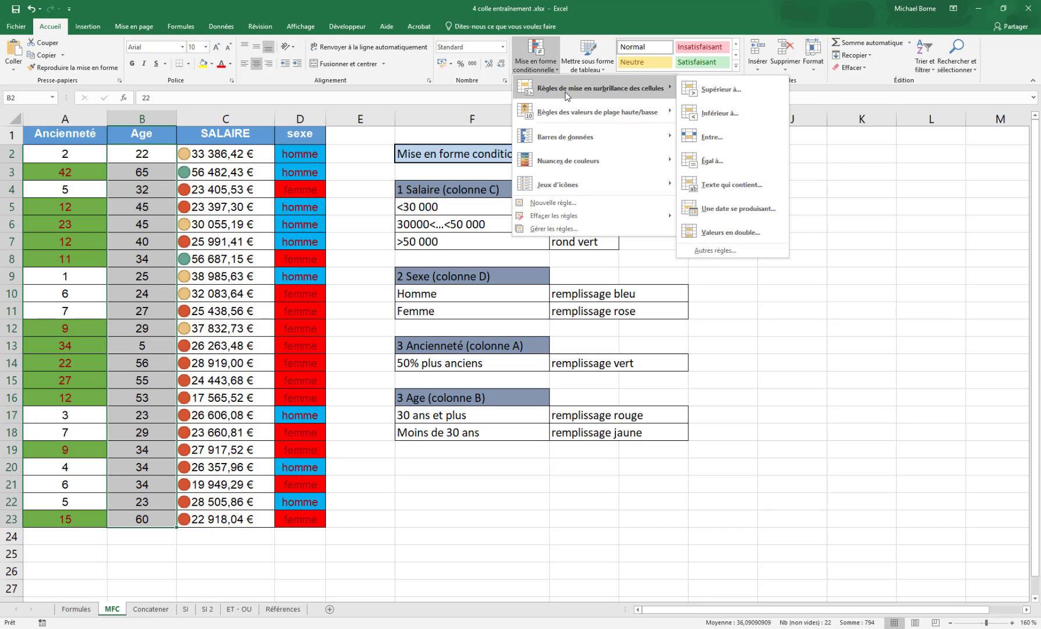
{"action": "left_click", "coordinate": [724, 114]}
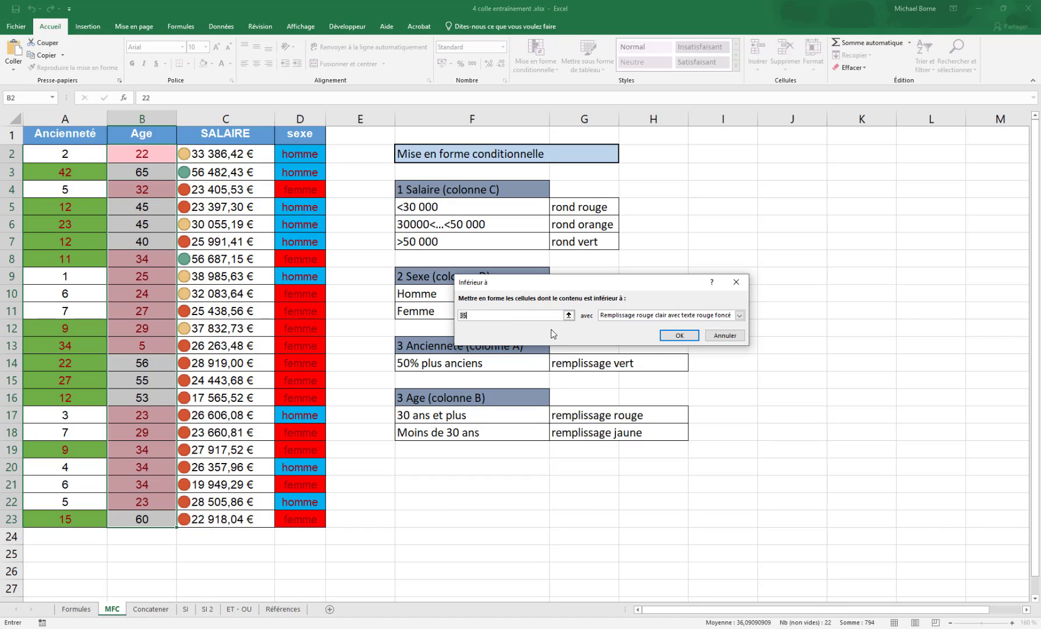
{"action": "type", "text": "30"}
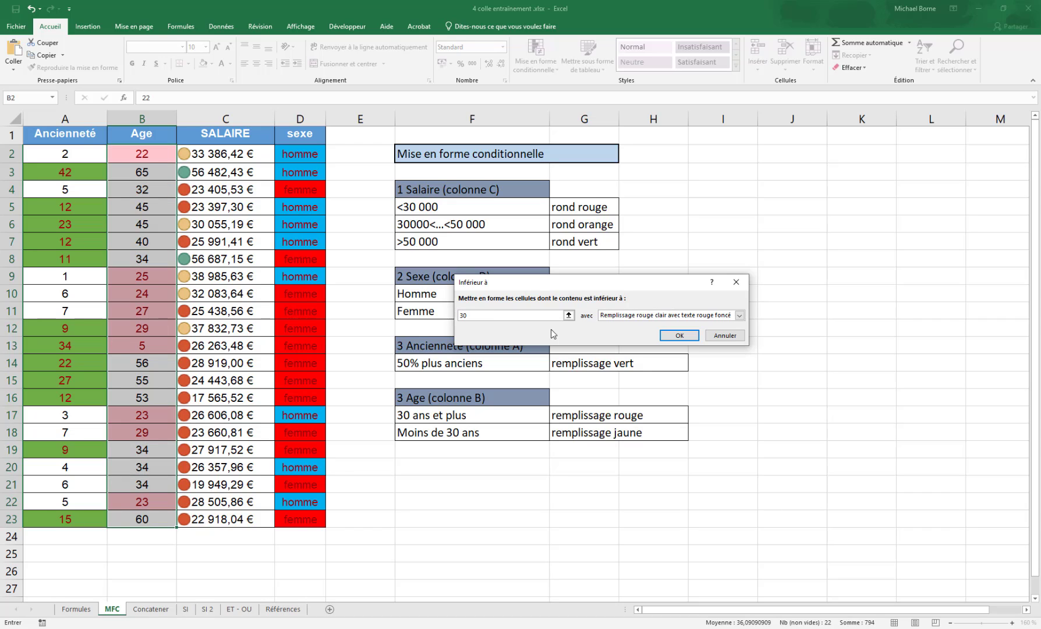
Give the "Inférieur à" 30 age rule a custom format with a yellow fill.
{"action": "left_click", "coordinate": [740, 315]}
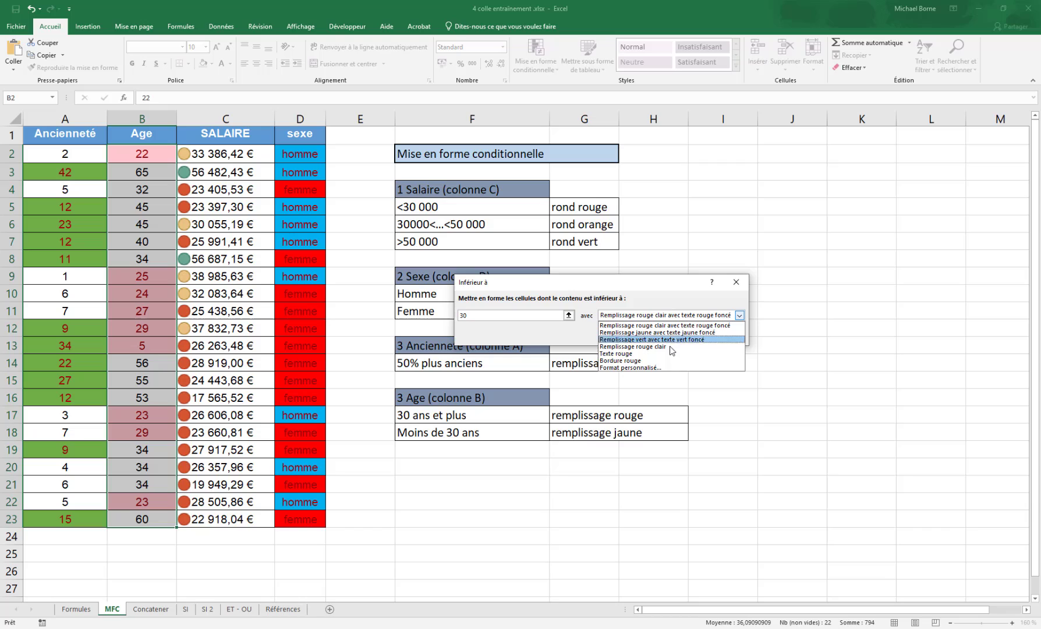
{"action": "left_click", "coordinate": [645, 373]}
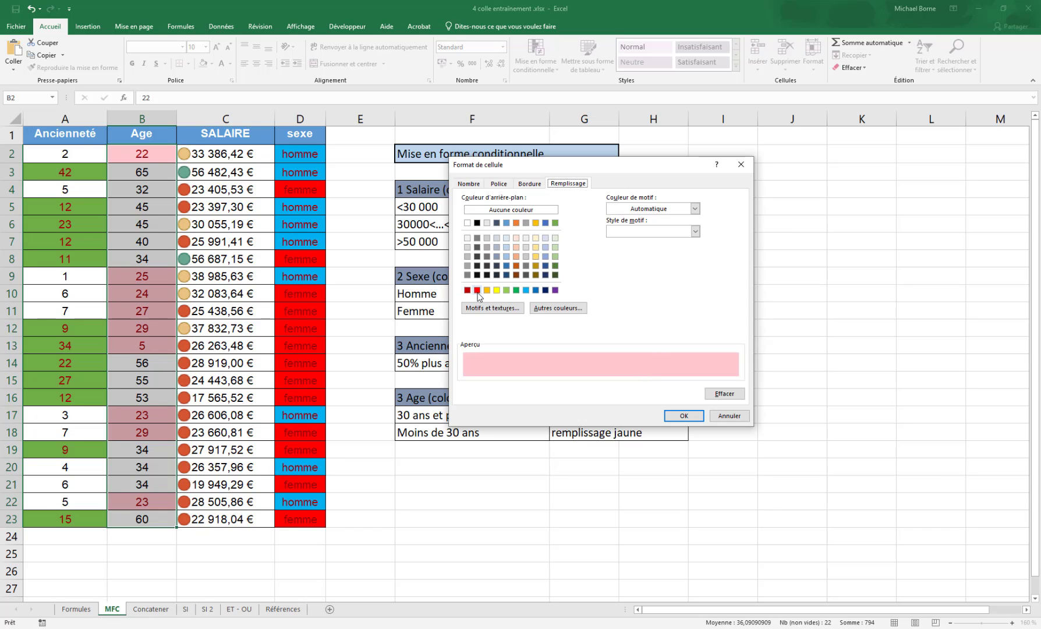
{"action": "left_click", "coordinate": [478, 291]}
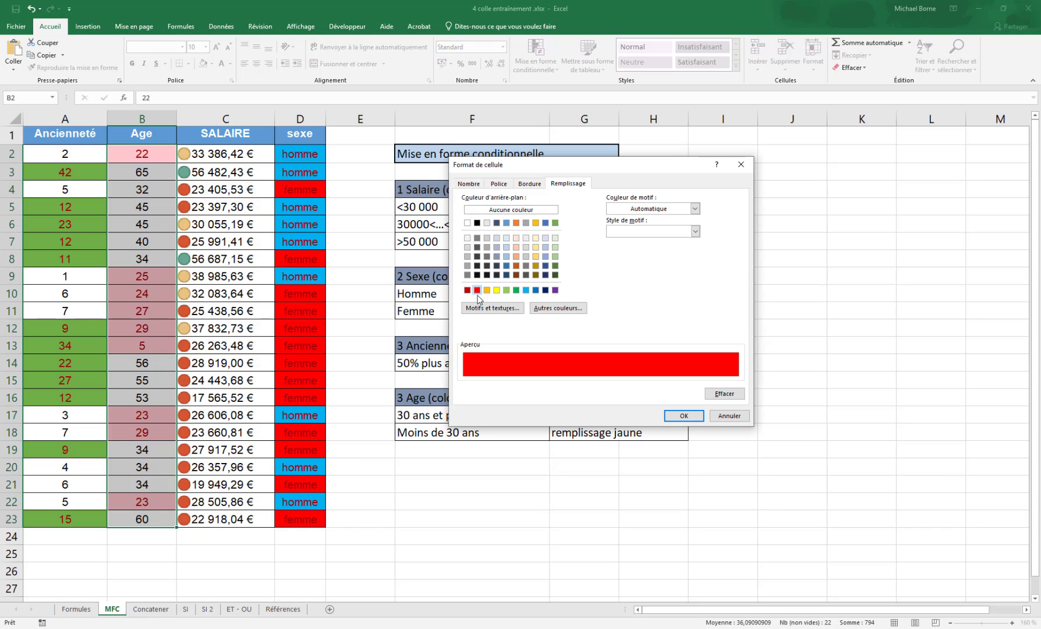
{"action": "left_click", "coordinate": [496, 290]}
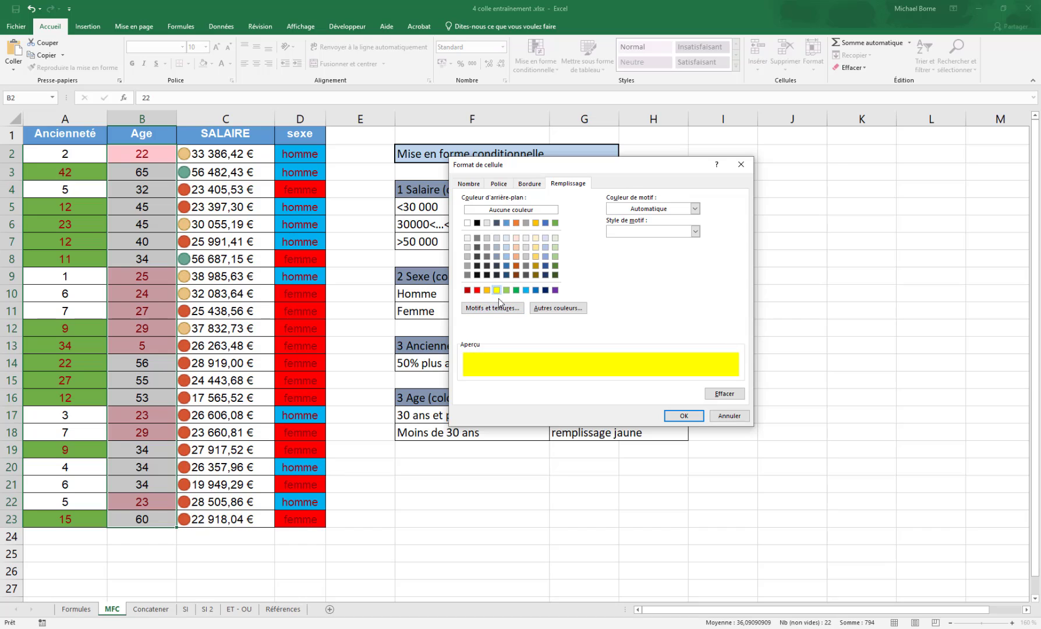
{"action": "left_click", "coordinate": [684, 416]}
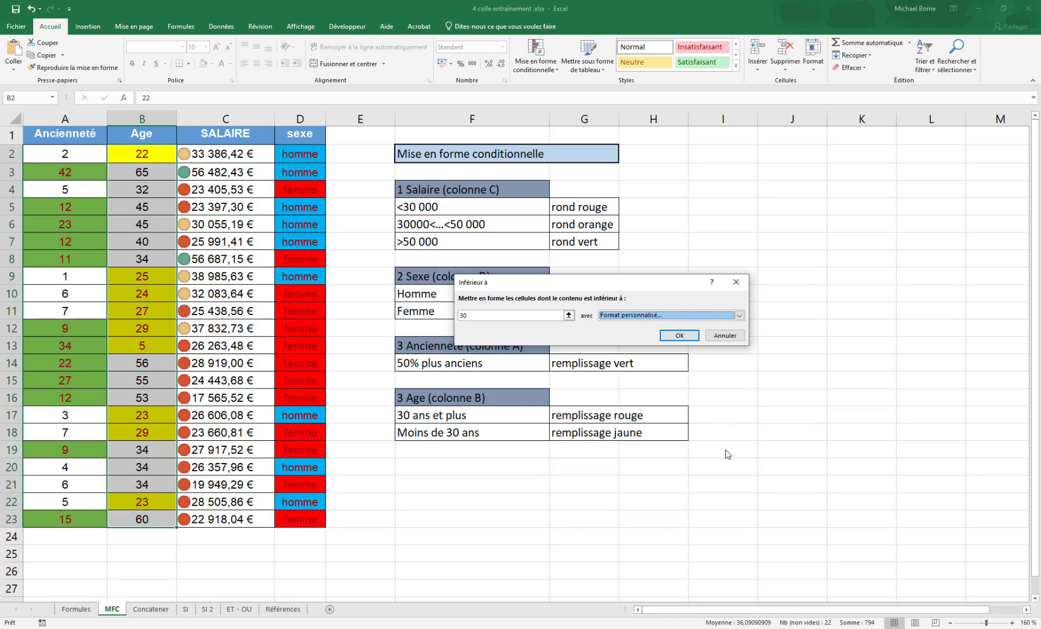
{"action": "left_click", "coordinate": [689, 336]}
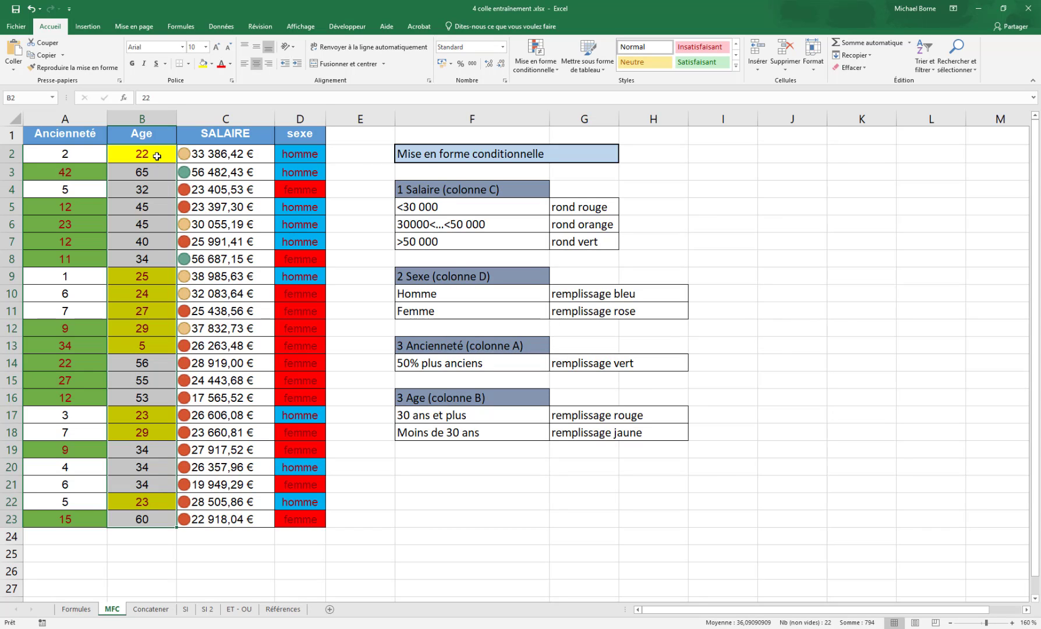
Create a "Supérieur à" conditional formatting rule with threshold 30 on the Age values in B2:B23.
{"action": "left_click_drag", "start_coordinate": [153, 159], "coordinate": [142, 520]}
{"action": "left_click", "coordinate": [551, 70]}
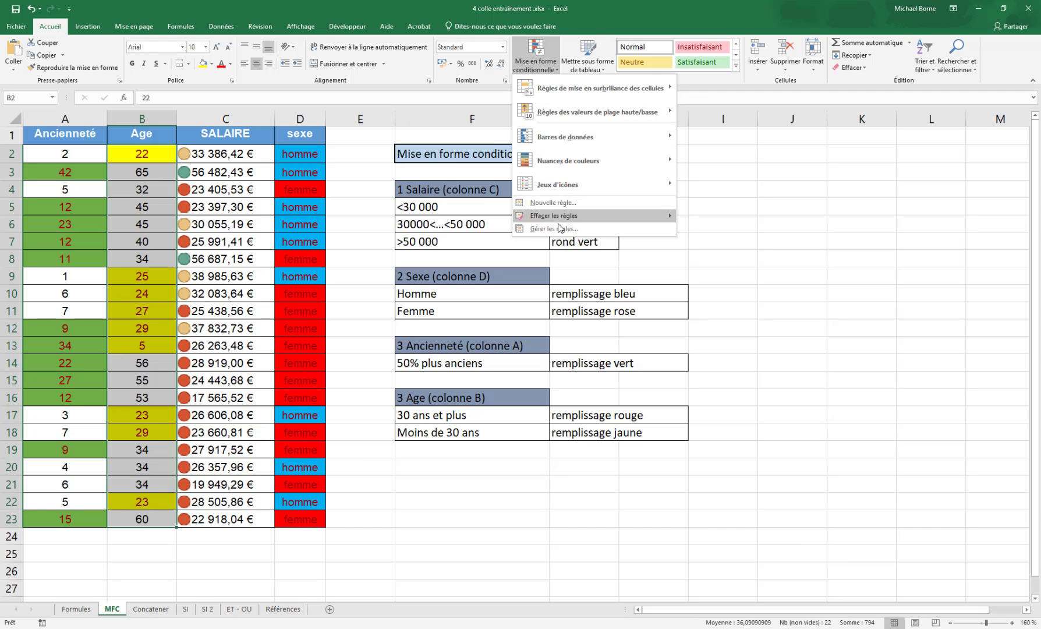
{"action": "mouse_move", "coordinate": [621, 91]}
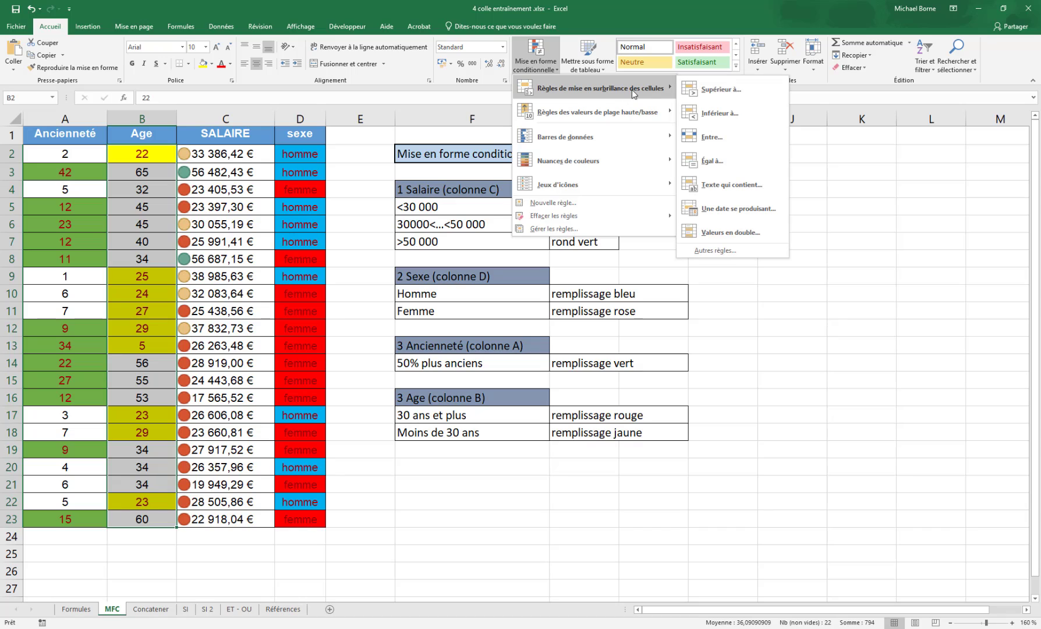
{"action": "left_click", "coordinate": [733, 94]}
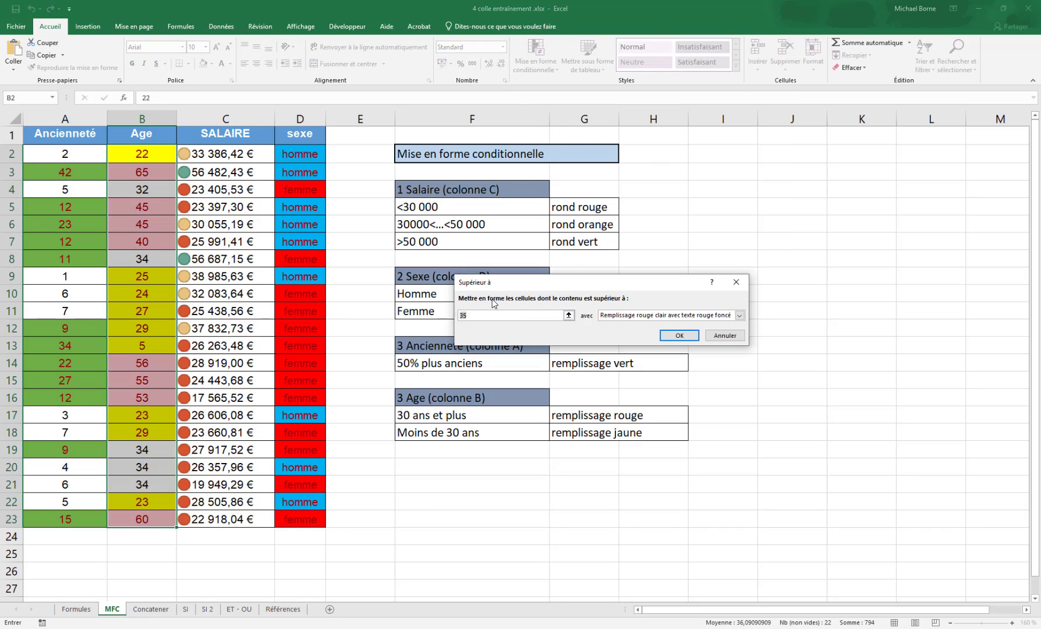
{"action": "key", "text": "BackSpace"}
{"action": "type", "text": "0"}
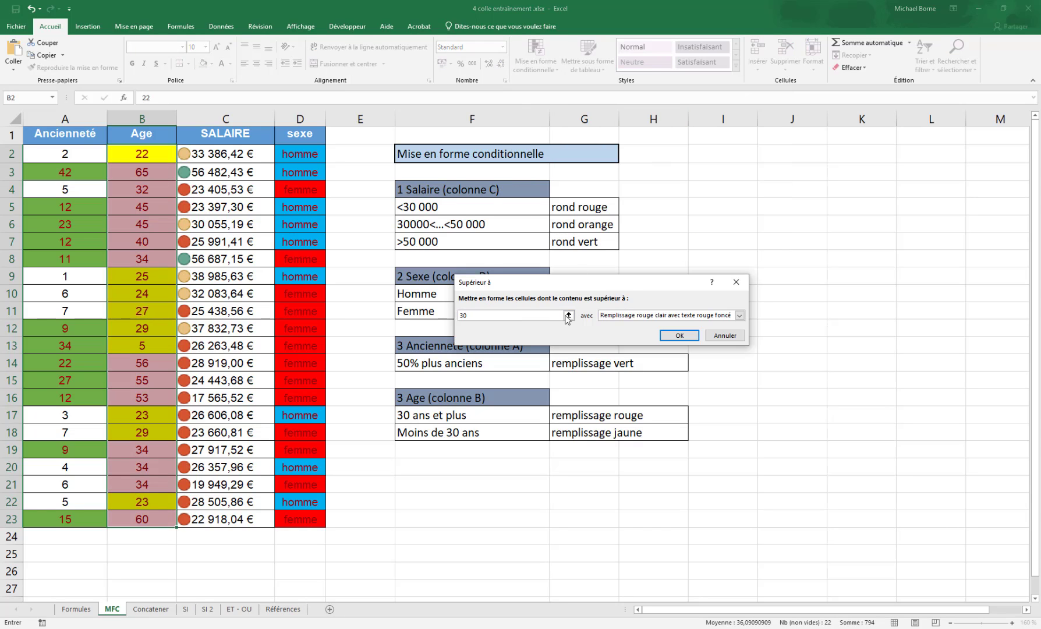
Give the "Supérieur à" 30 age rule a custom format with a red fill.
{"action": "left_click", "coordinate": [740, 315]}
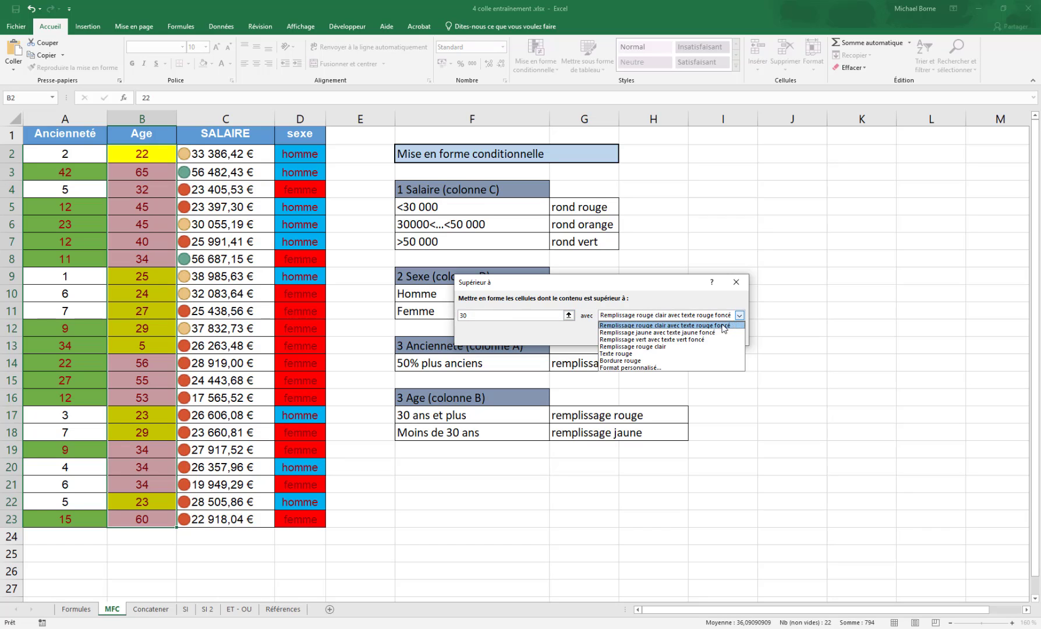
{"action": "left_click", "coordinate": [648, 367]}
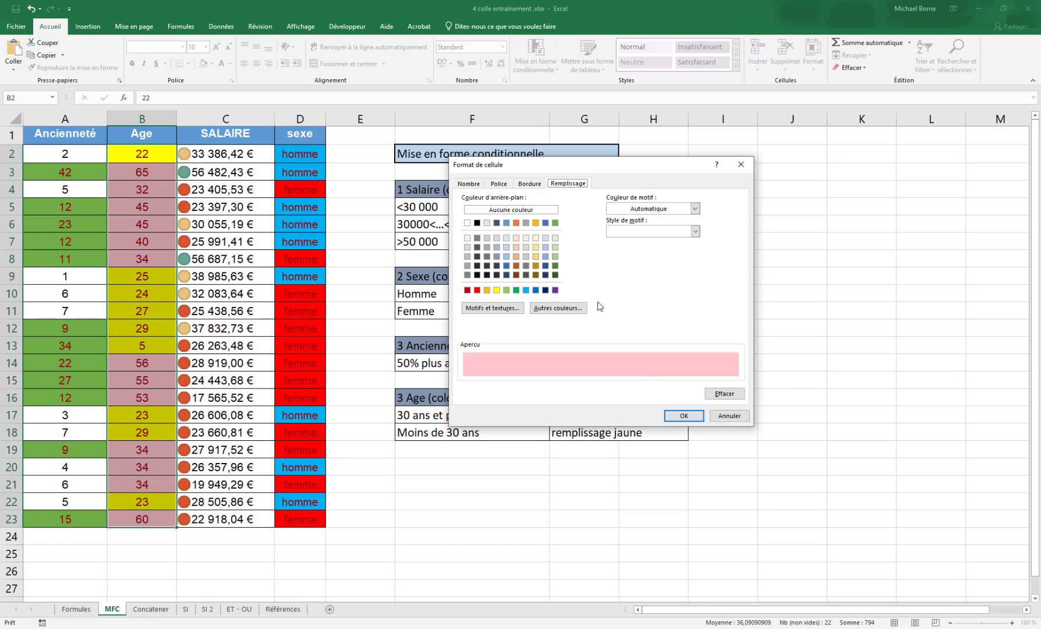
{"action": "left_click_drag", "start_coordinate": [593, 166], "coordinate": [730, 134]}
{"action": "left_click", "coordinate": [615, 257]}
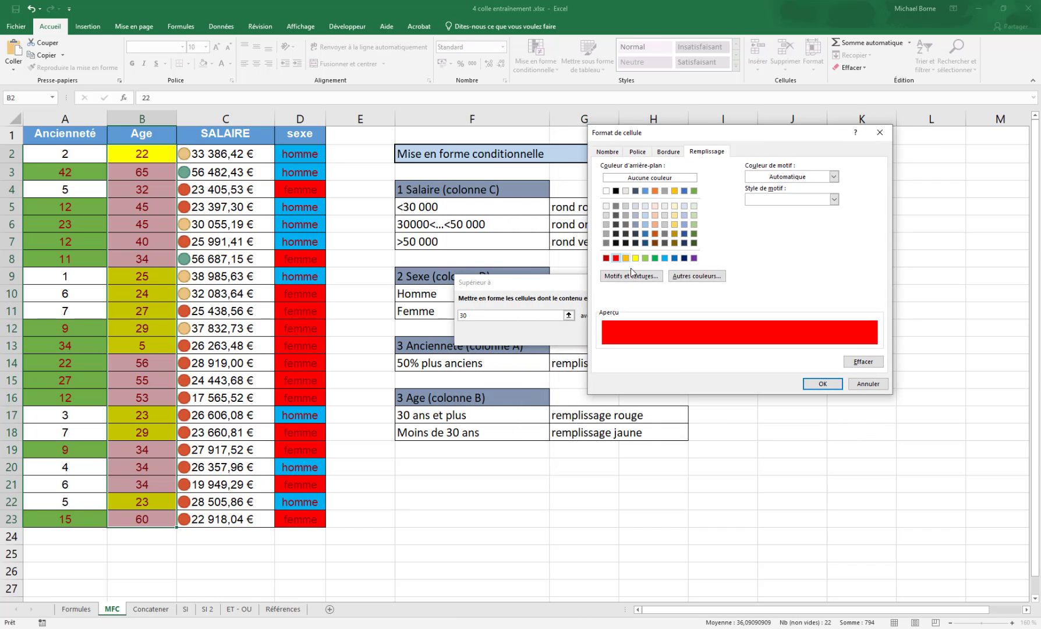
{"action": "left_click", "coordinate": [822, 384]}
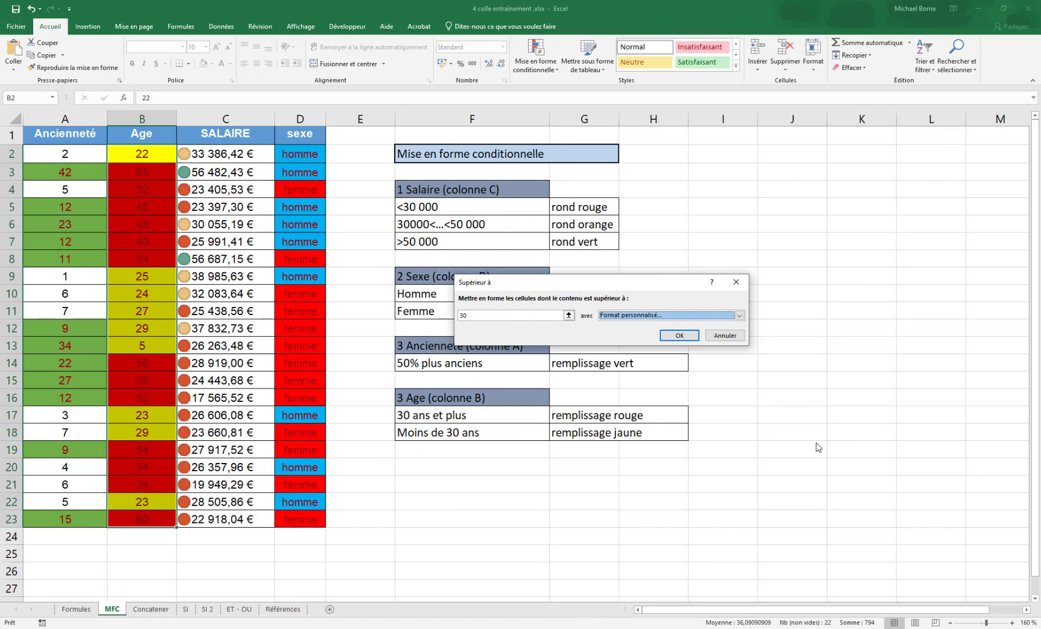
{"action": "left_click", "coordinate": [679, 336]}
{"action": "left_click", "coordinate": [767, 387]}
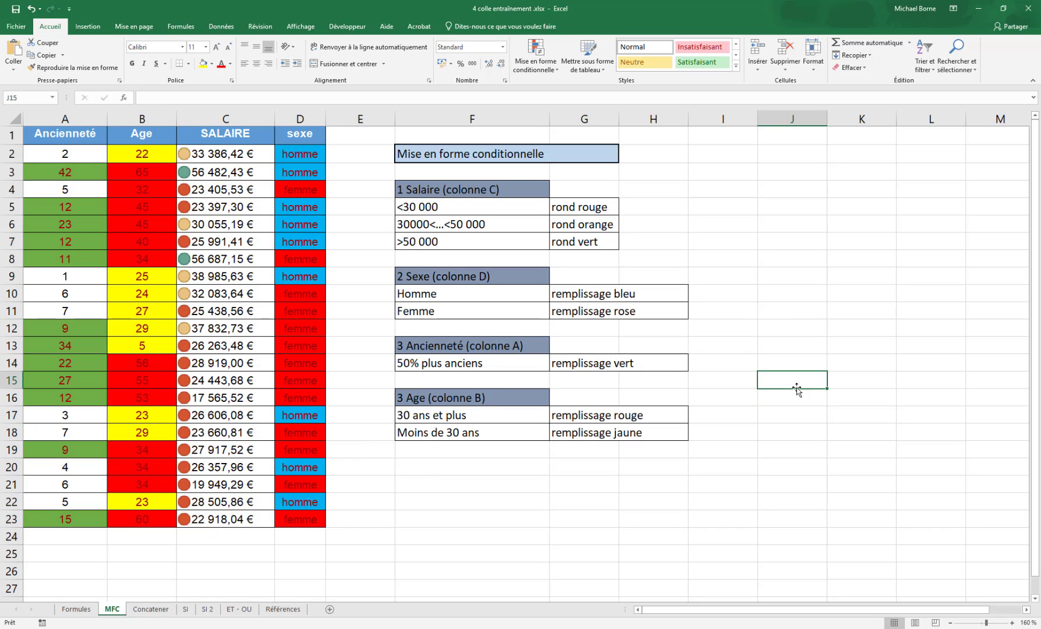
Open the conditional formatting rules for B2:B23 and review the yellow age rule's comparison options, keeping "inférieure à" 30.
{"action": "left_click", "coordinate": [145, 155]}
{"action": "left_click_drag", "start_coordinate": [145, 154], "coordinate": [147, 521]}
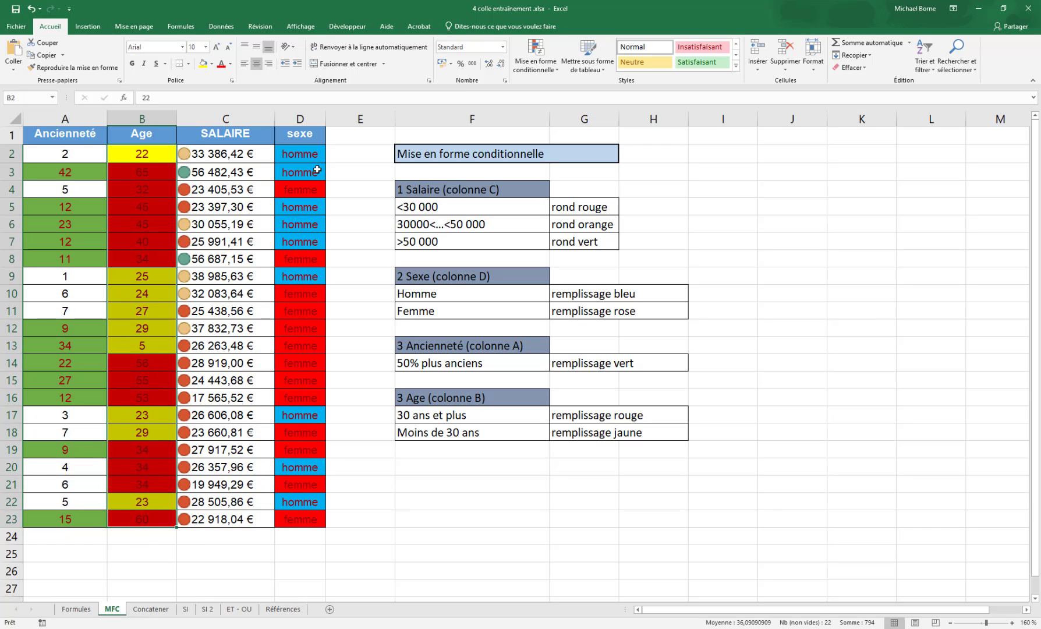
{"action": "left_click", "coordinate": [558, 74]}
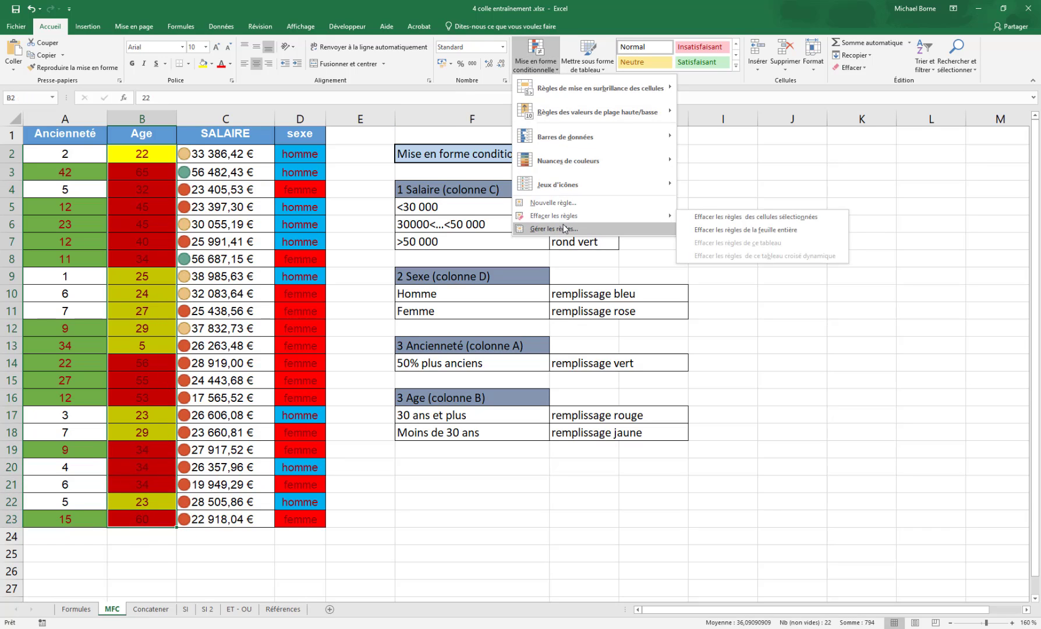
{"action": "left_click", "coordinate": [579, 229]}
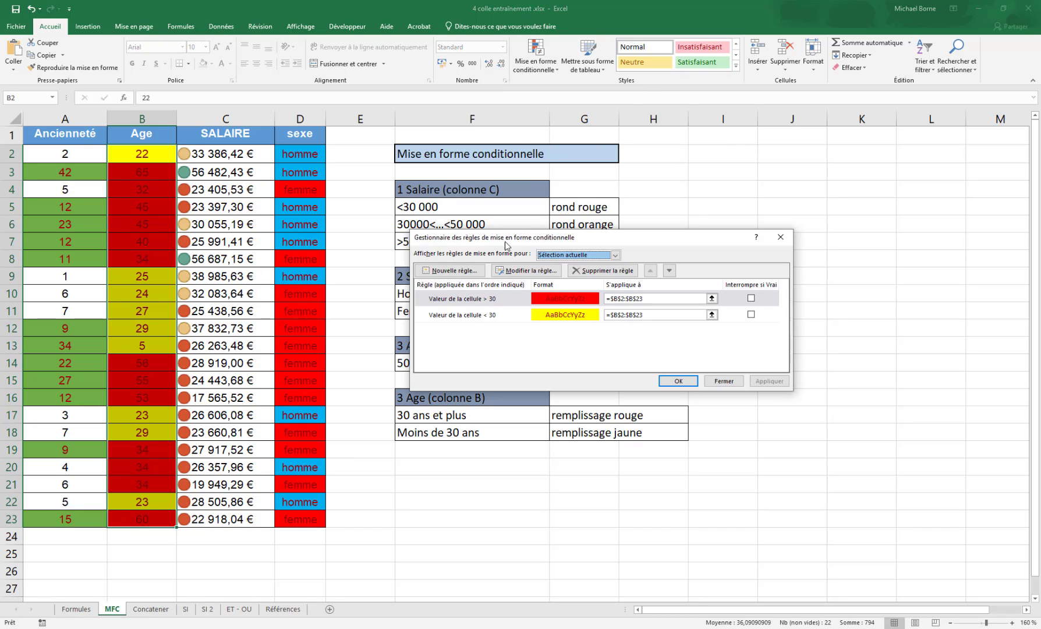
{"action": "left_click", "coordinate": [477, 316]}
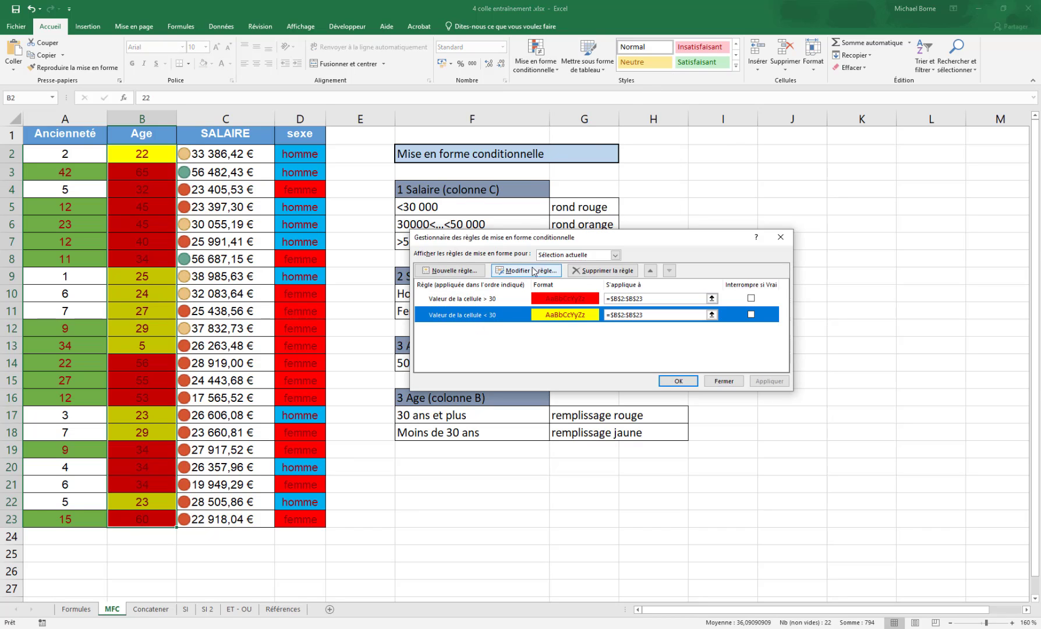
{"action": "left_click_drag", "start_coordinate": [564, 243], "coordinate": [686, 195]}
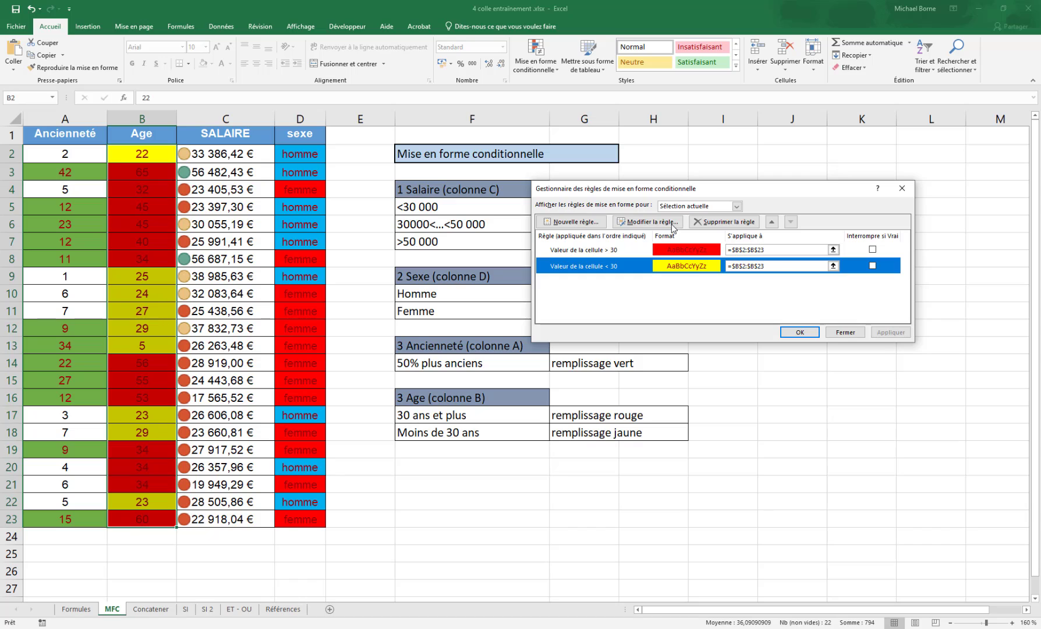
{"action": "left_click", "coordinate": [651, 222]}
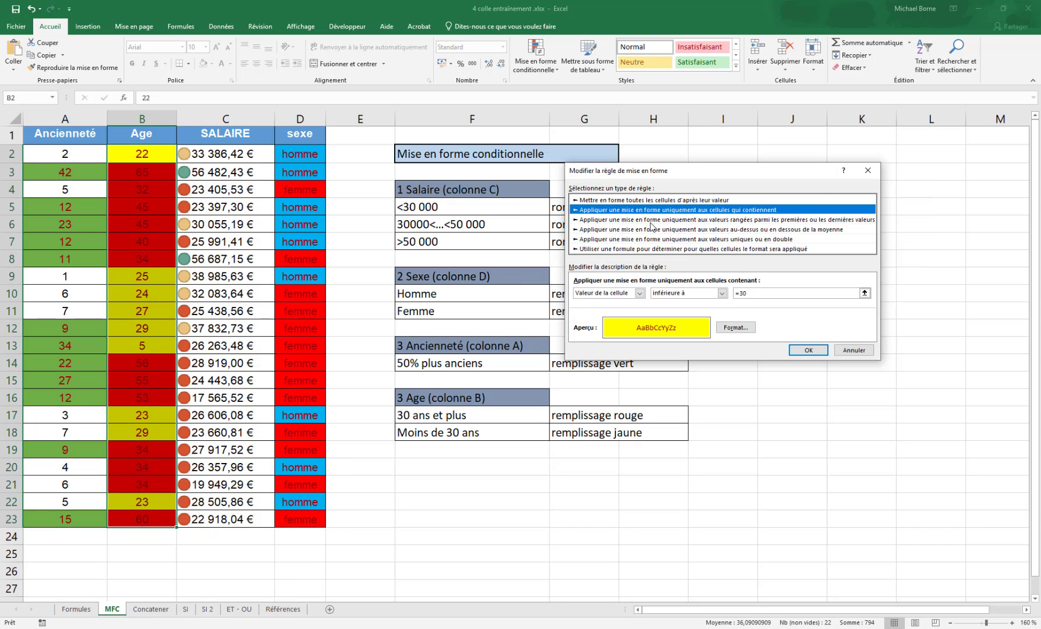
{"action": "left_click", "coordinate": [722, 293]}
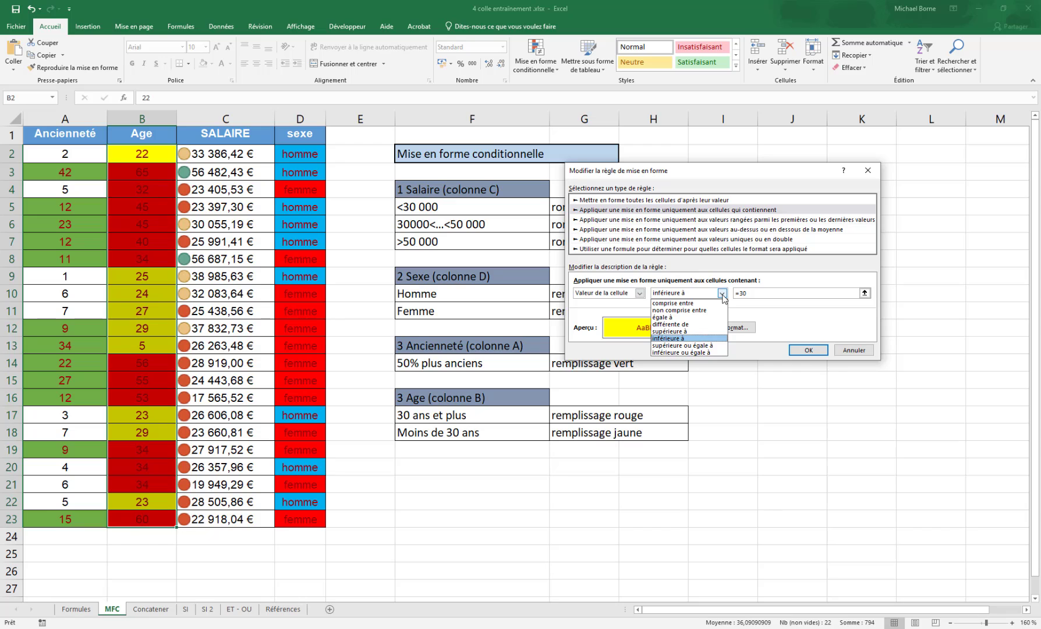
{"action": "left_click", "coordinate": [691, 339]}
{"action": "left_click", "coordinate": [809, 351]}
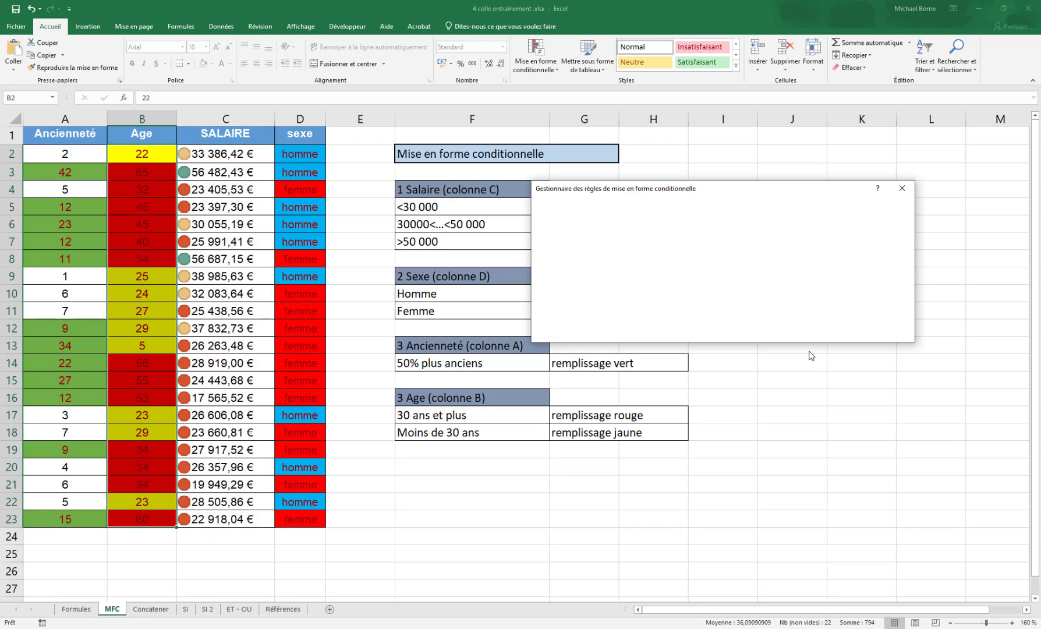
Change the red age rule's comparison to "supérieure ou égale à" 30 and apply the updated rules to B2:B23.
{"action": "left_click", "coordinate": [624, 253]}
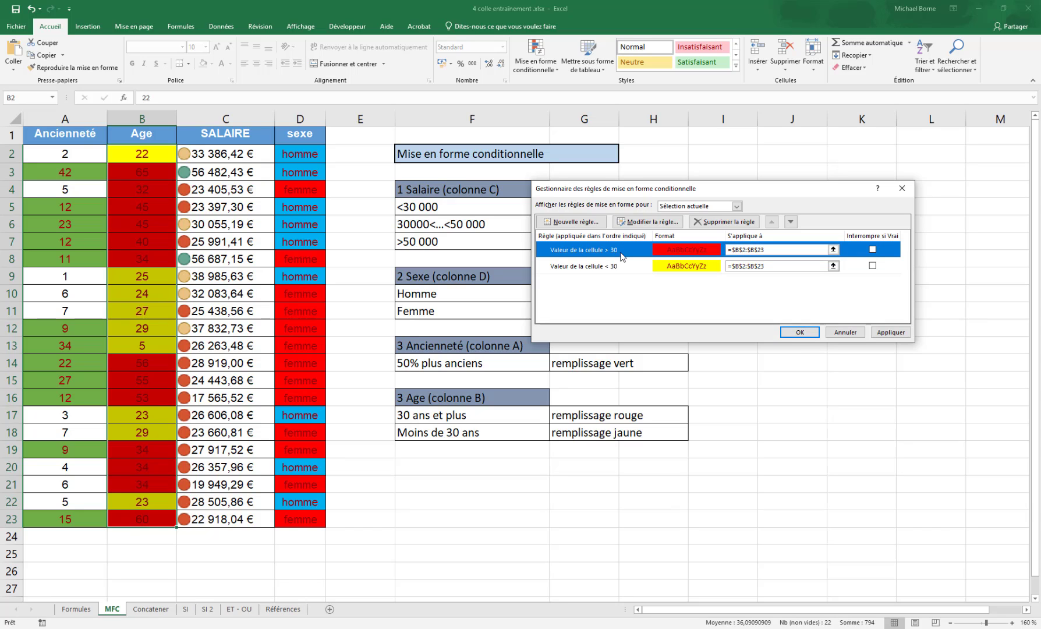
{"action": "key", "text": "Return"}
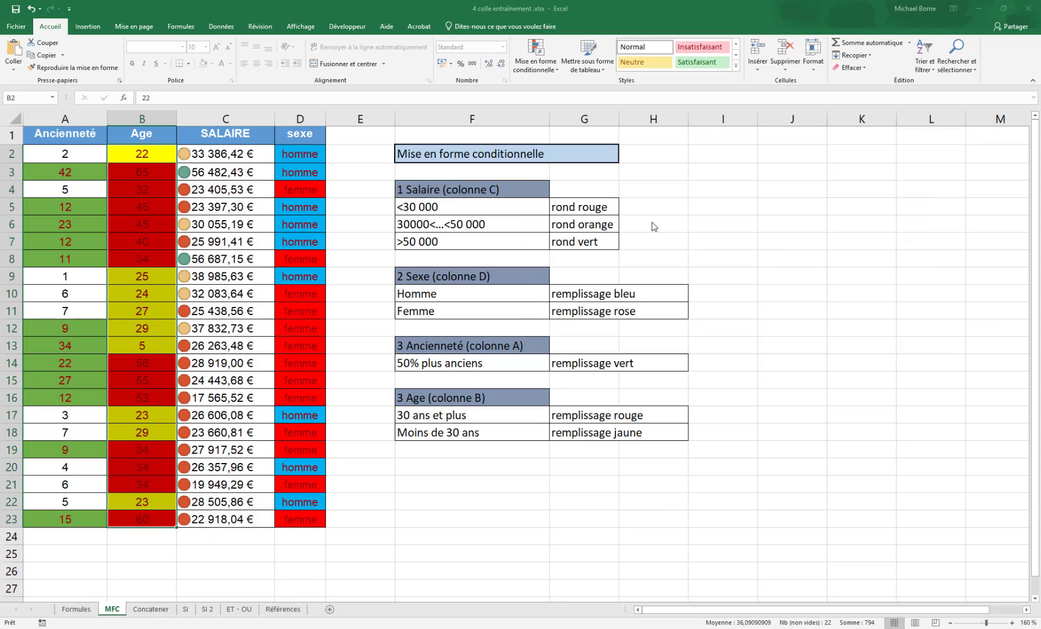
{"action": "left_click", "coordinate": [722, 293]}
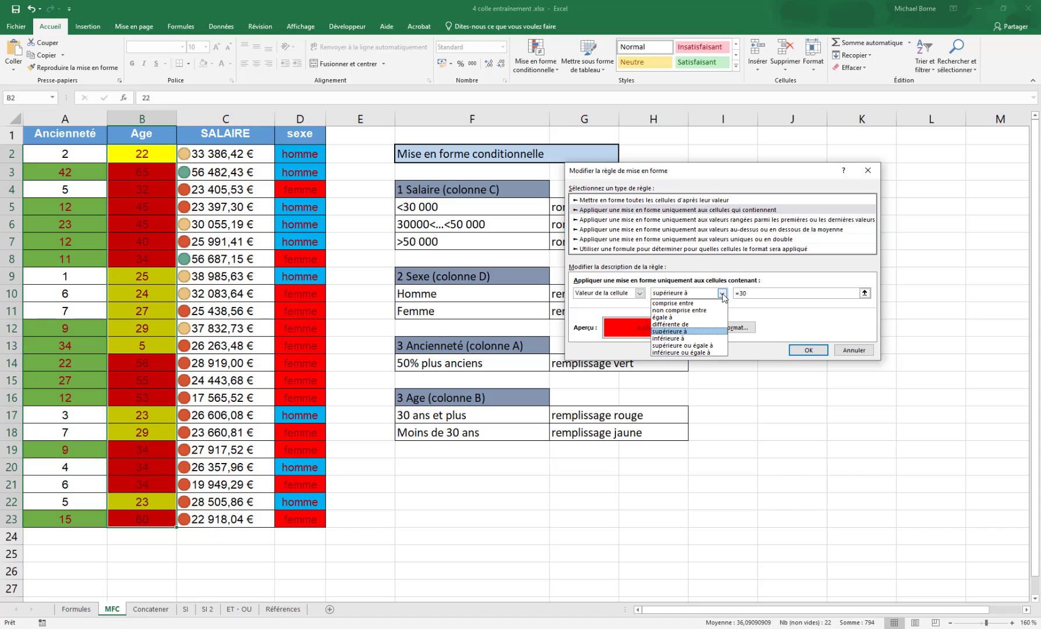
{"action": "left_click", "coordinate": [699, 345]}
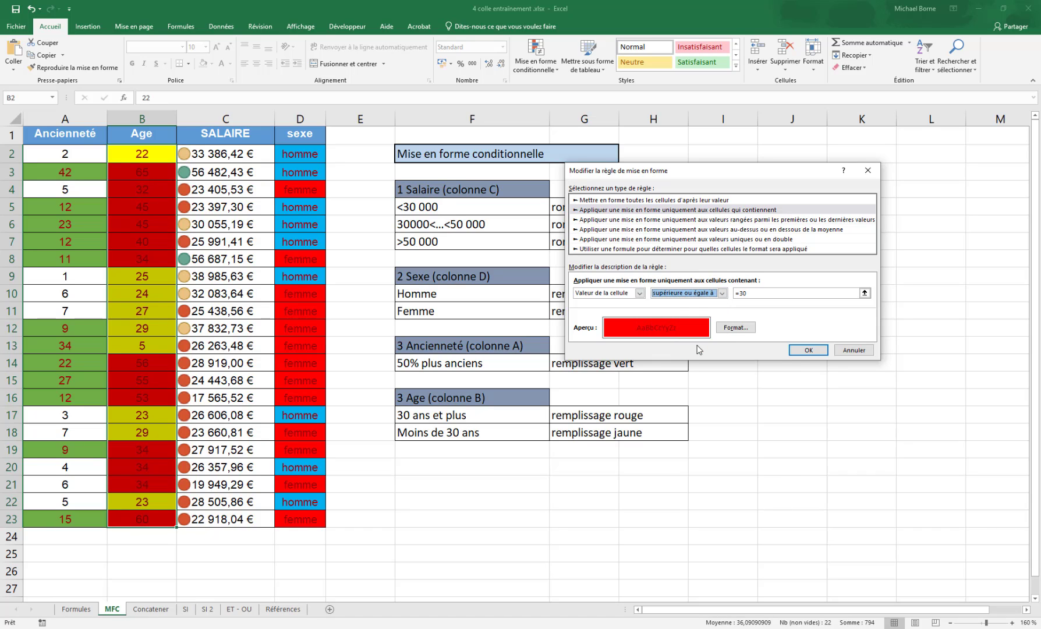
{"action": "left_click", "coordinate": [809, 352]}
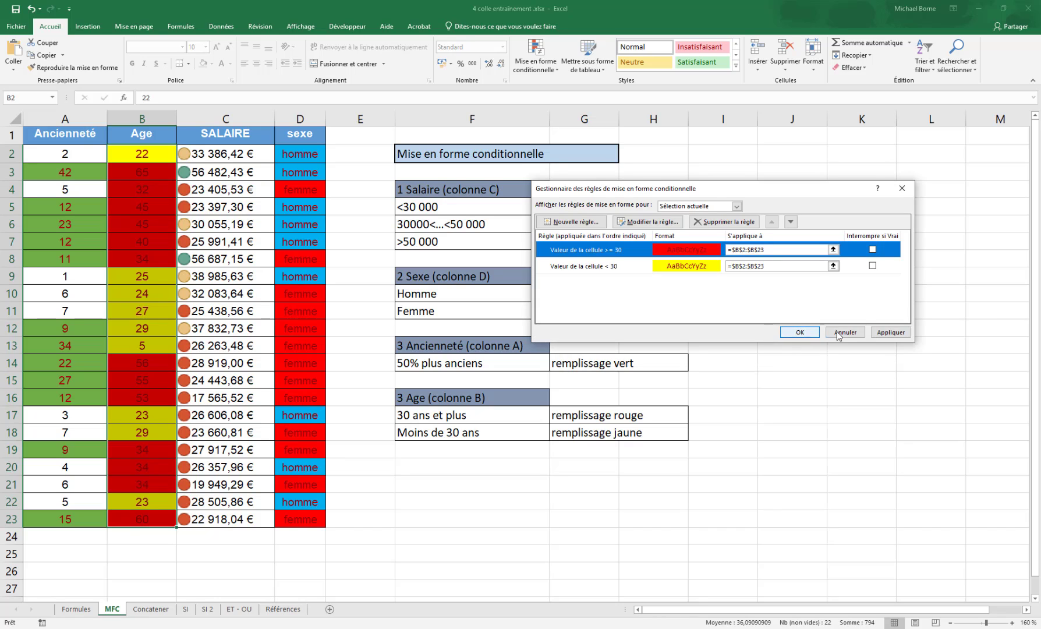
{"action": "left_click", "coordinate": [812, 334]}
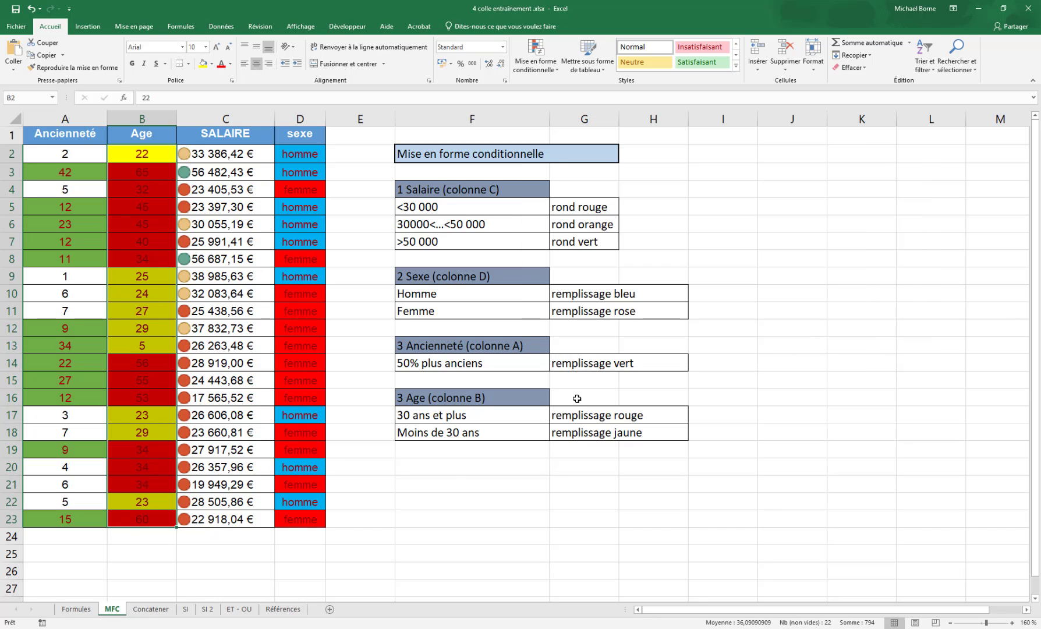
{"action": "left_click", "coordinate": [456, 469]}
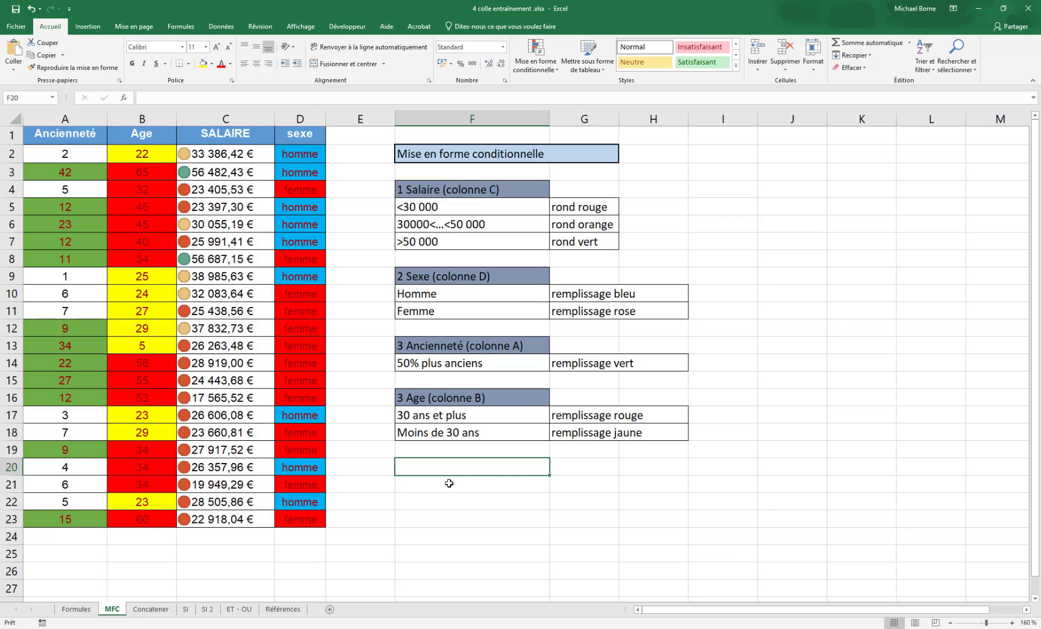
On the Concatener sheet, start a CONCATENER formula in the "Adresse complète" cell G3.
{"action": "left_click", "coordinate": [152, 609]}
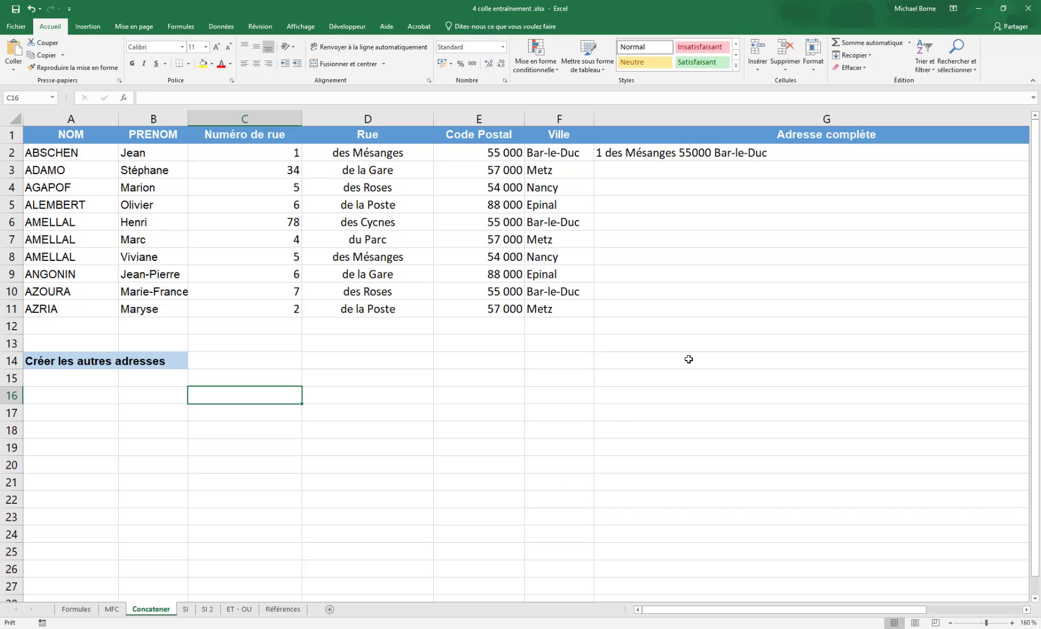
{"action": "left_click", "coordinate": [661, 171]}
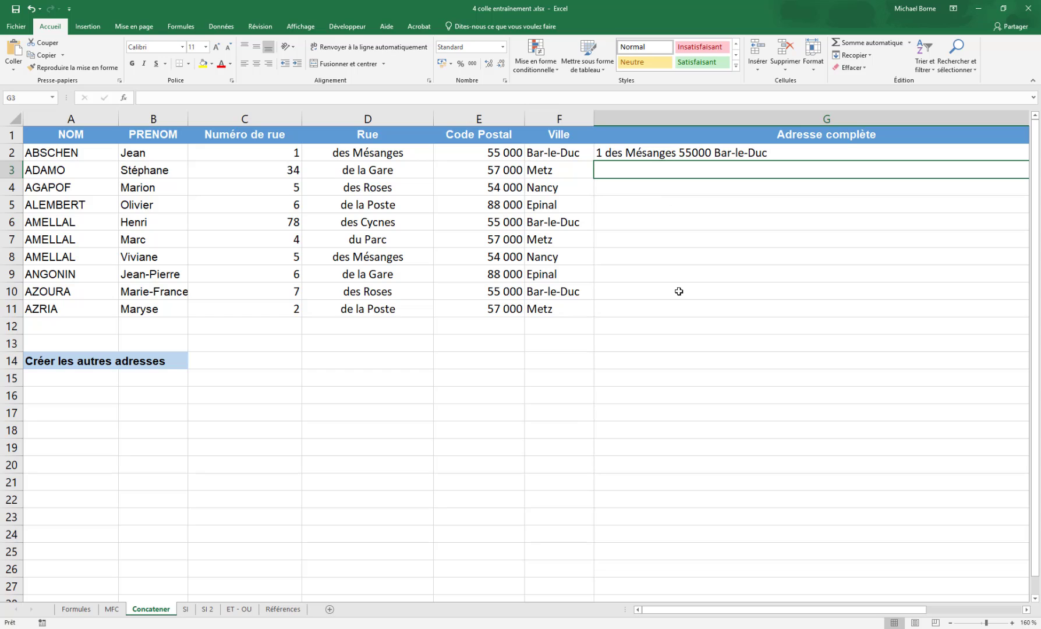
{"action": "type", "text": "=cona"}
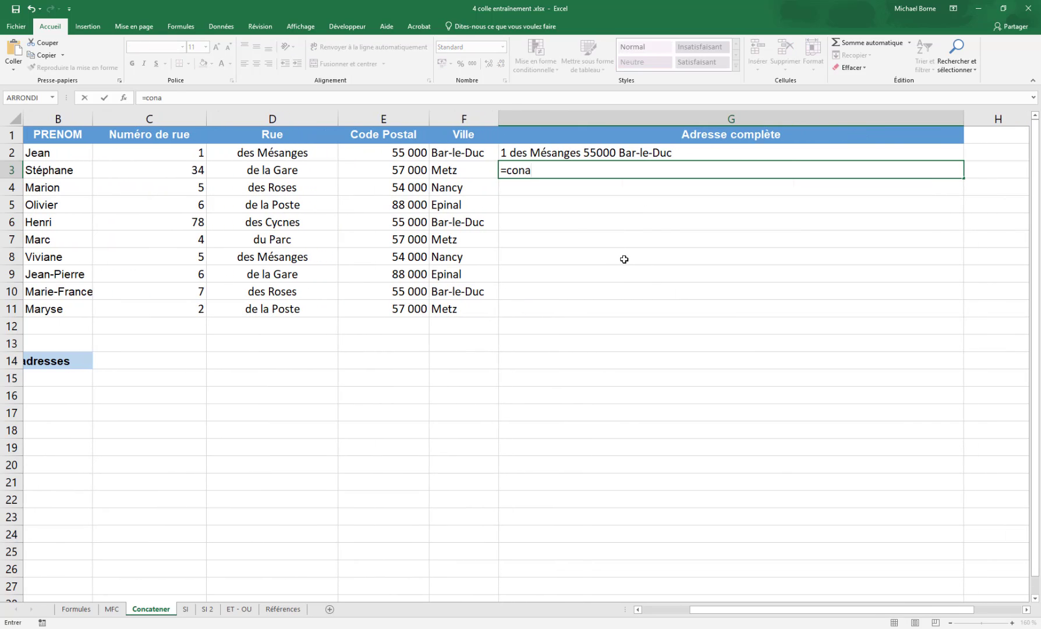
{"action": "key", "text": "BackSpace"}
{"action": "type", "text": "cat"}
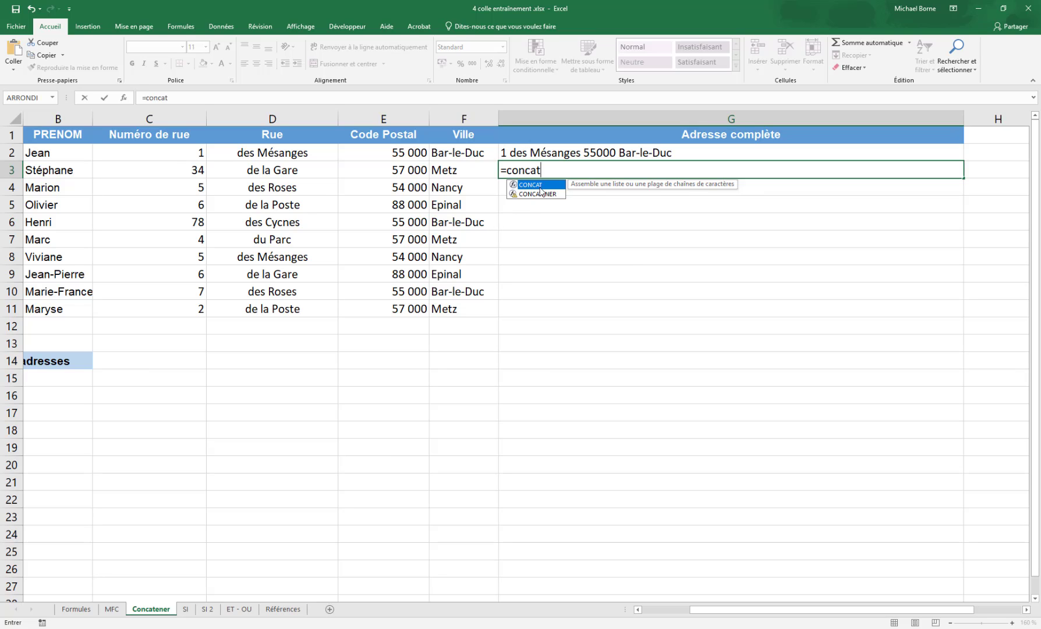
{"action": "double_click", "coordinate": [539, 194]}
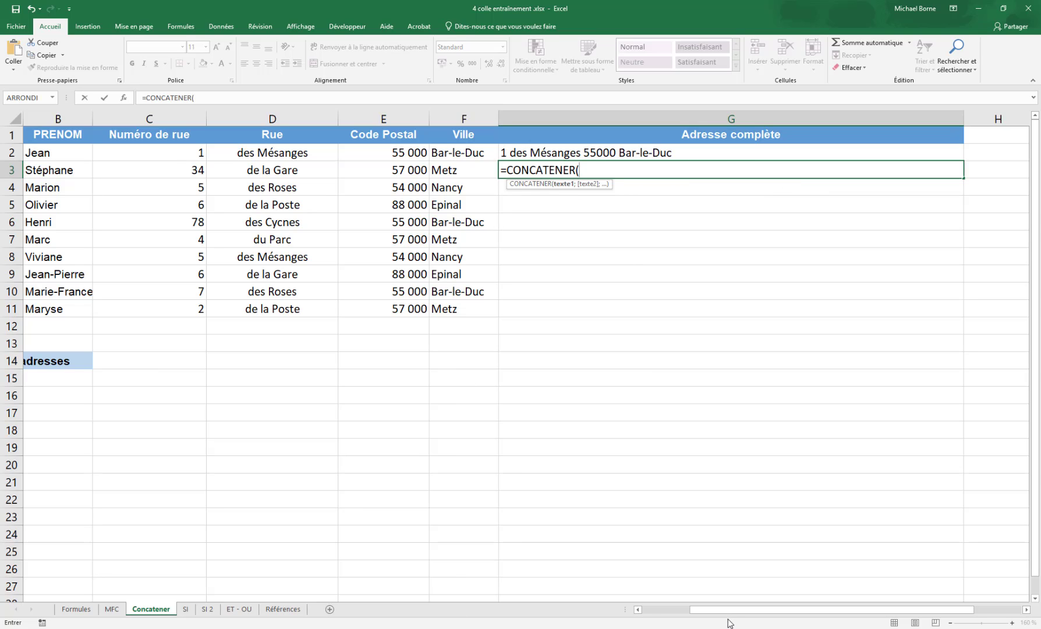
{"action": "left_click_drag", "start_coordinate": [728, 615], "coordinate": [680, 613]}
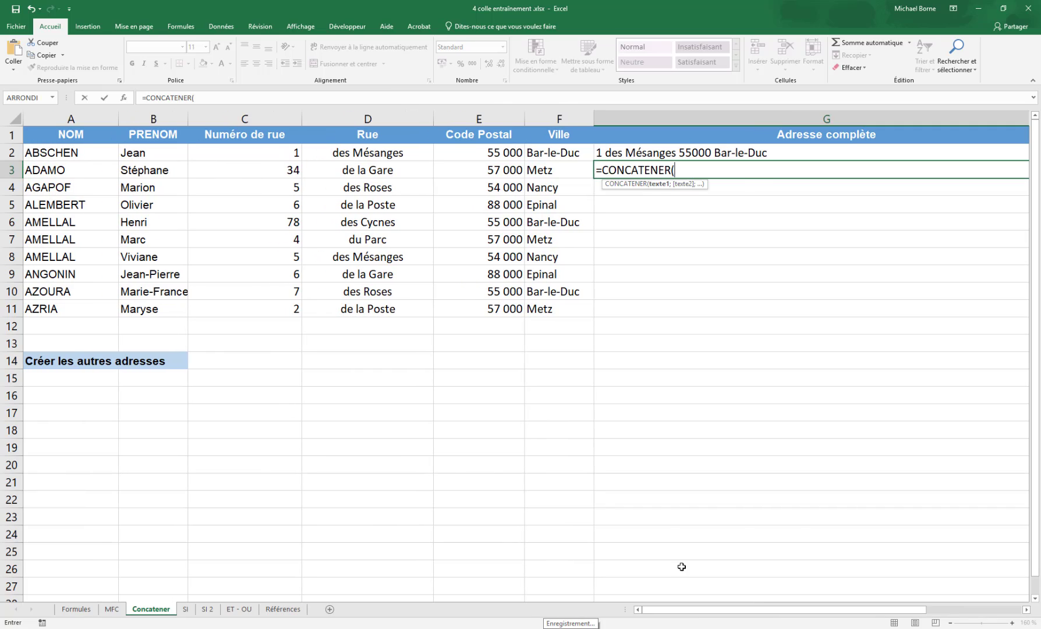
Complete the G3 formula as =CONCATENER(C3;" ";D3;" ";E3;" ";F3), joining street number, street, postcode and city with spaces.
{"action": "left_click", "coordinate": [274, 170]}
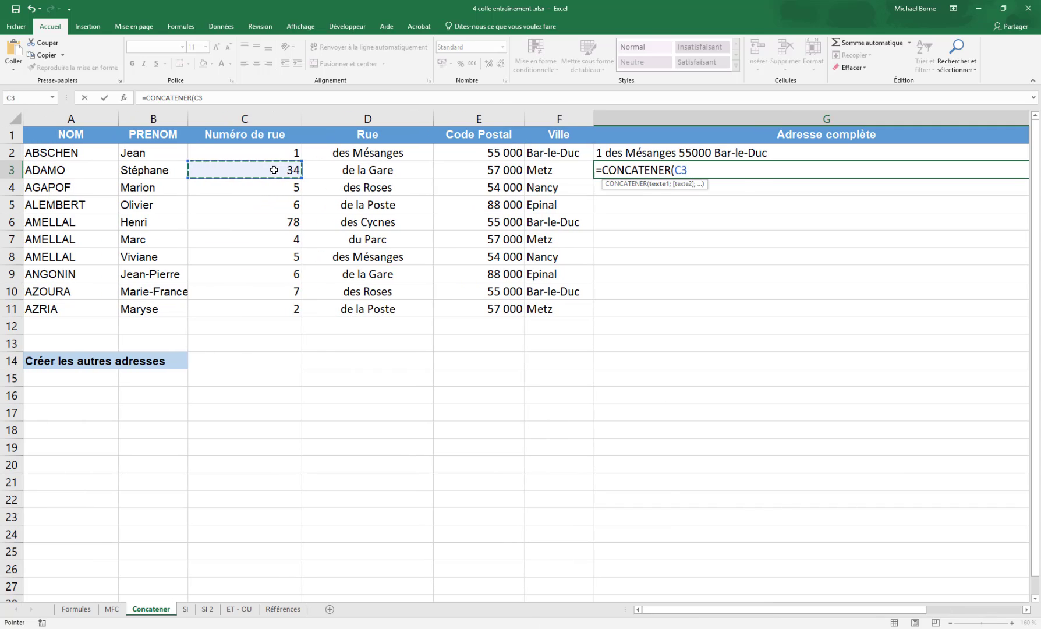
{"action": "type", "text": ";"}
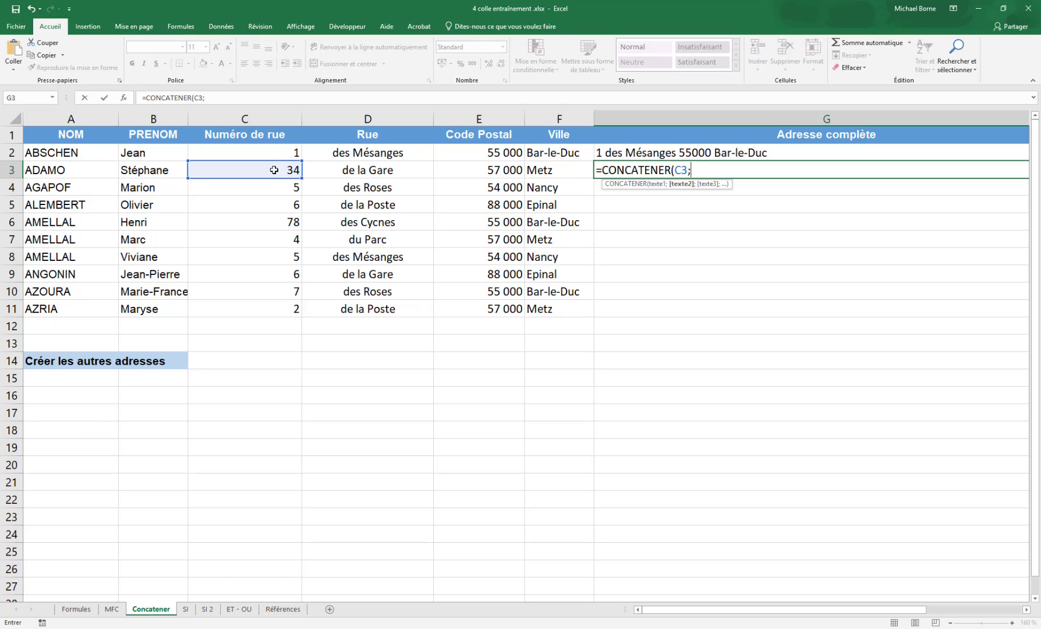
{"action": "type", "text": "\" \";"}
{"action": "left_click", "coordinate": [372, 172]}
{"action": "type", "text": ";"}
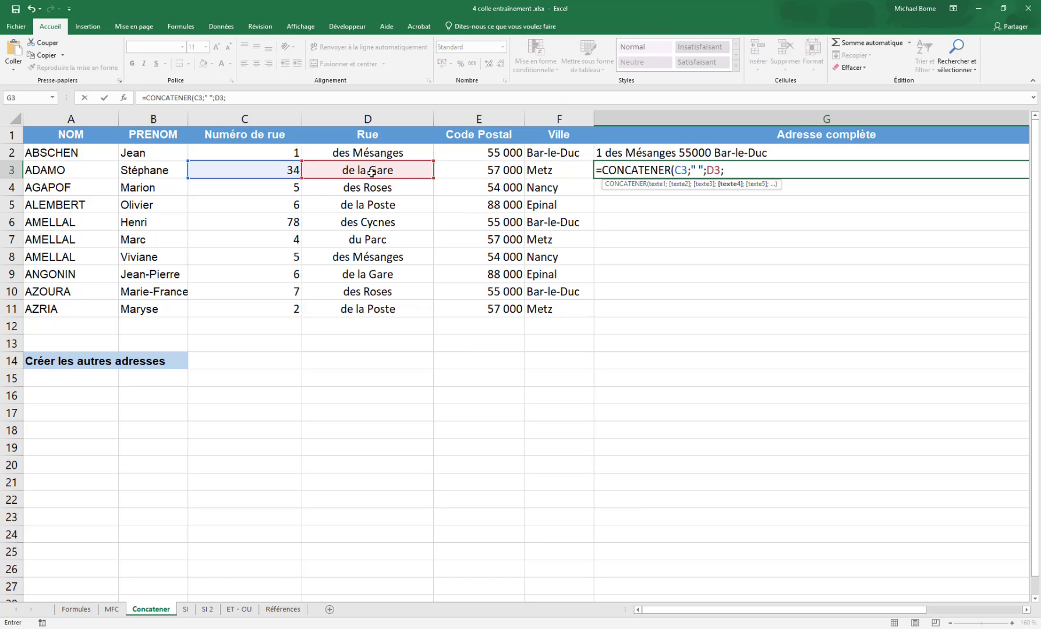
{"action": "type", "text": "\" \";"}
{"action": "left_click", "coordinate": [492, 171]}
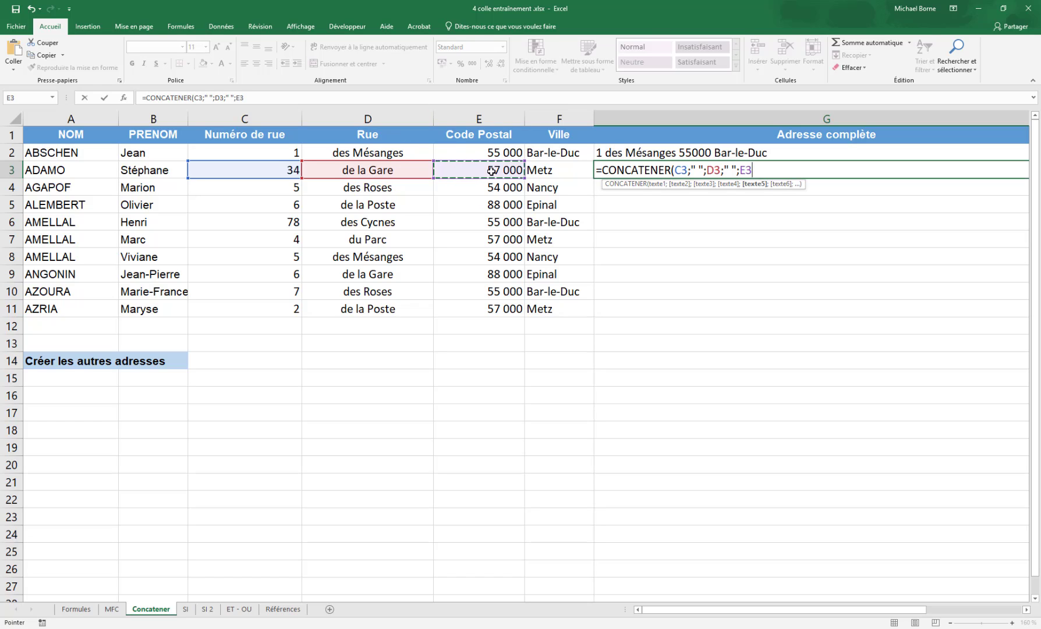
{"action": "type", "text": ";\" \""}
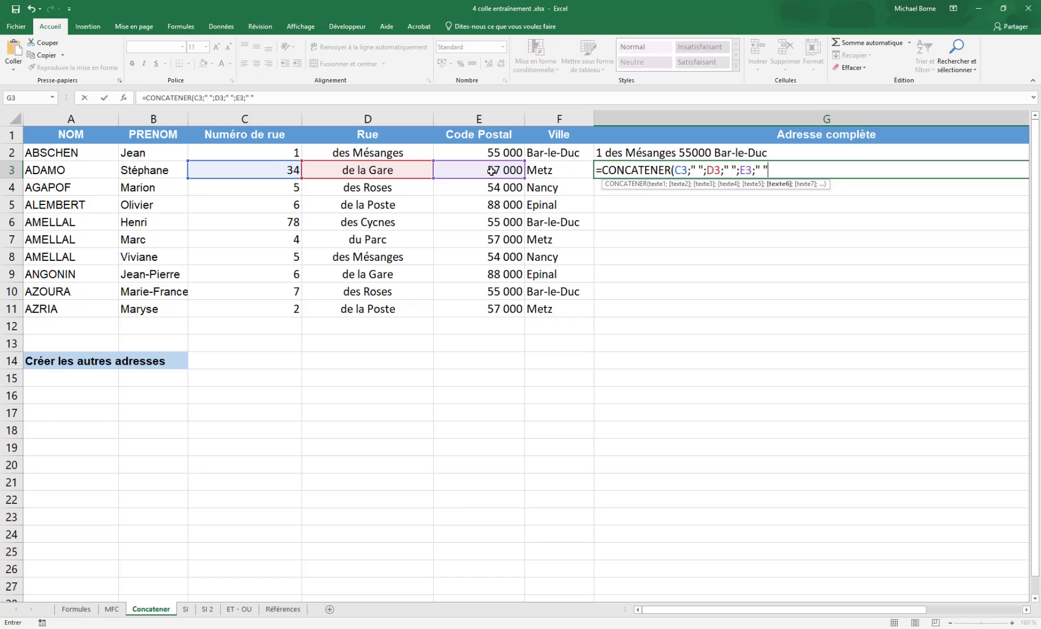
{"action": "type", "text": ";"}
{"action": "left_click", "coordinate": [568, 171]}
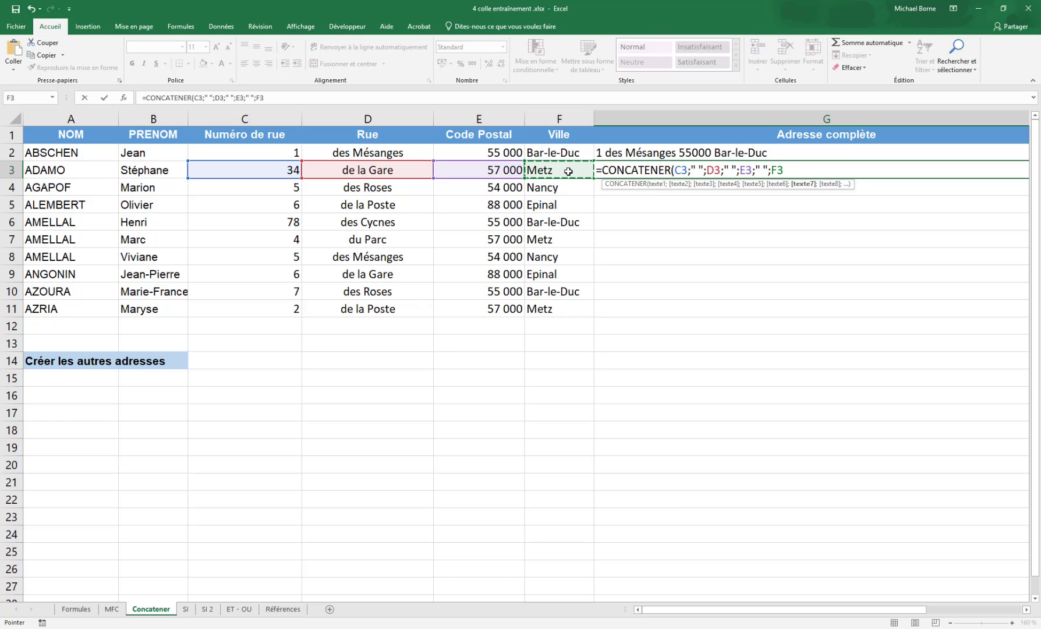
{"action": "key", "text": "Return"}
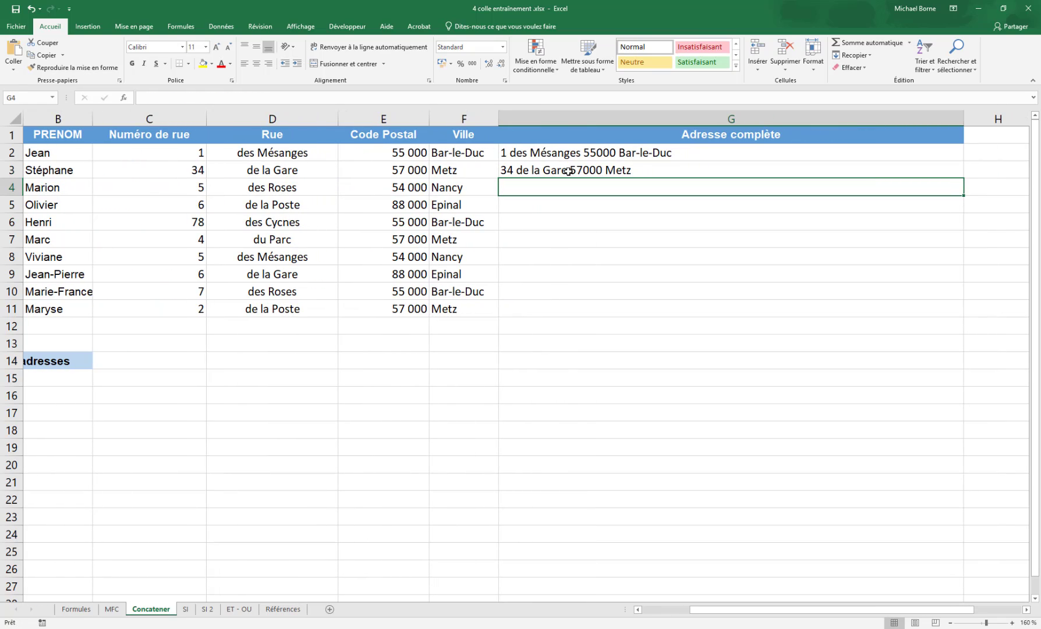
Fill the G3 address formula down to G11 and check the cell references copied into G10.
{"action": "left_click", "coordinate": [904, 169]}
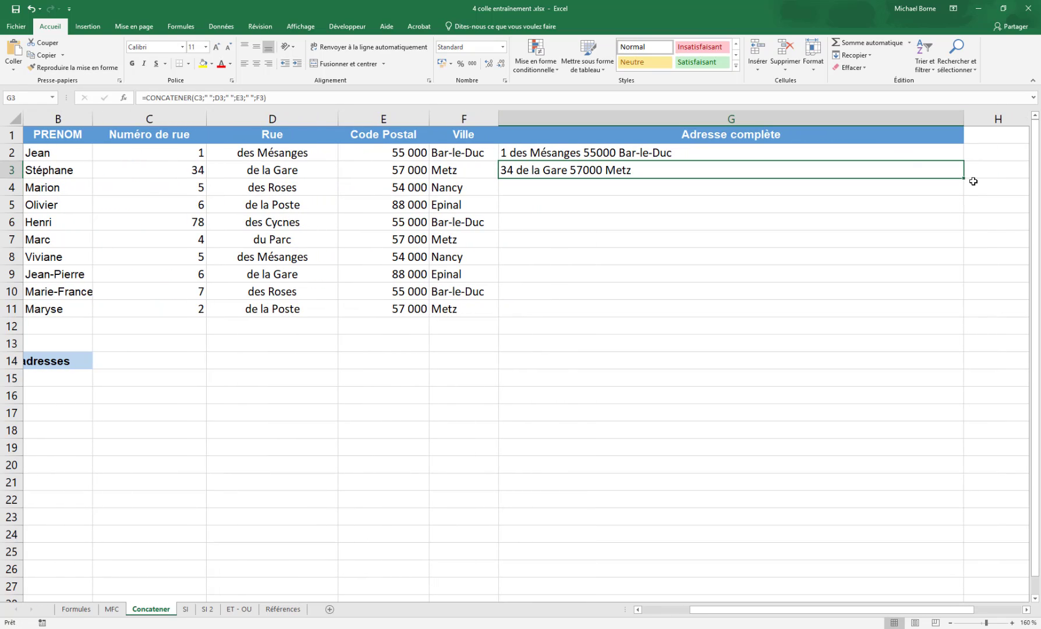
{"action": "left_click_drag", "start_coordinate": [964, 179], "coordinate": [948, 320]}
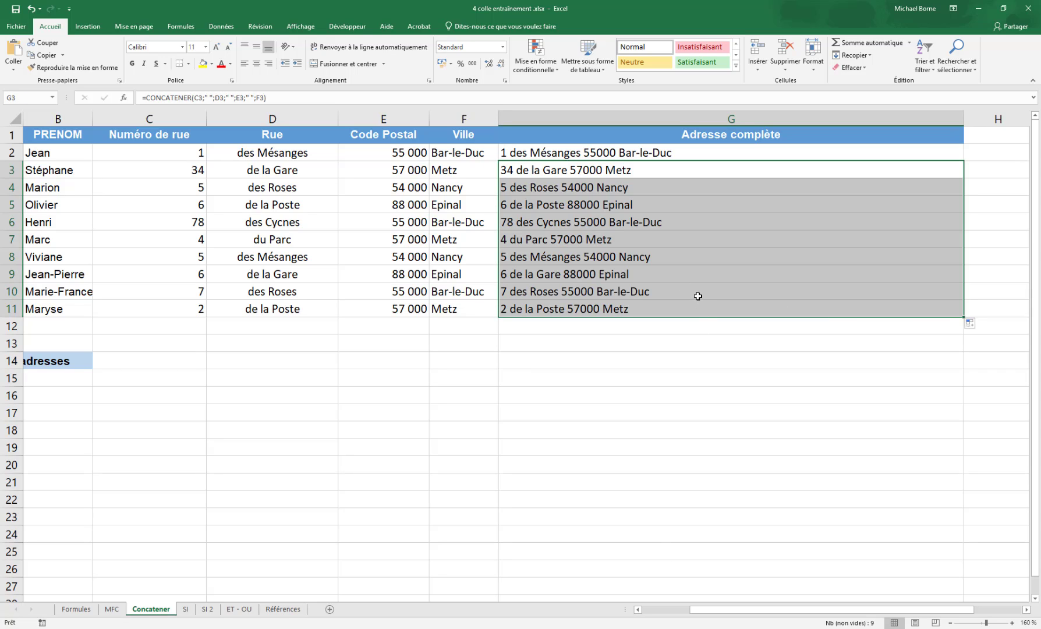
{"action": "double_click", "coordinate": [700, 291]}
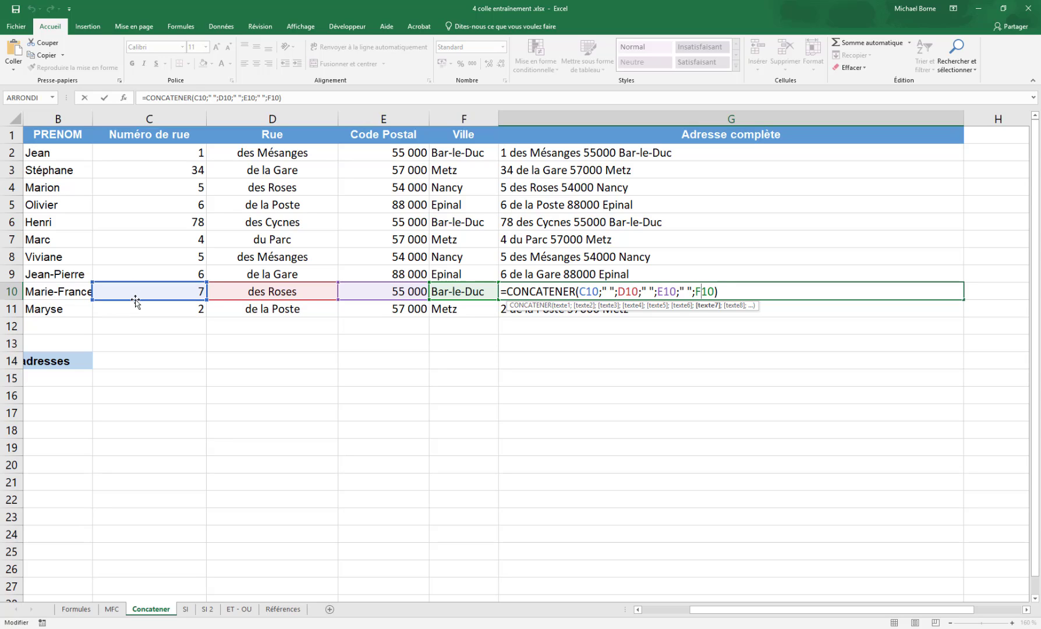
{"action": "key", "text": "Escape"}
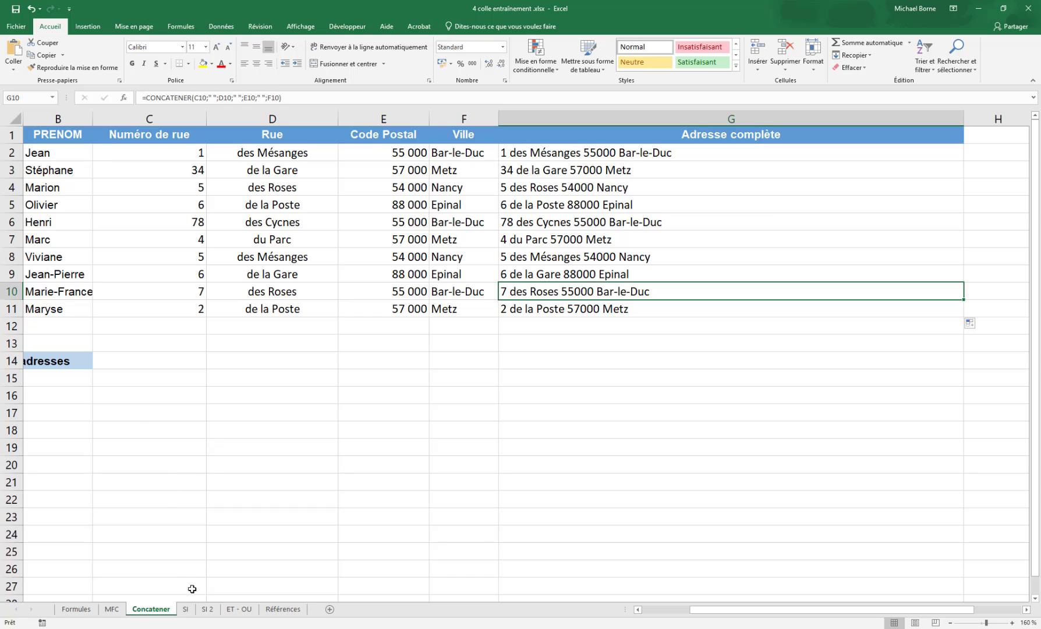
On the SI sheet, clear the "Formule ici" placeholder from the Souris row's "Qté Livrée" cell E4.
{"action": "left_click", "coordinate": [186, 609]}
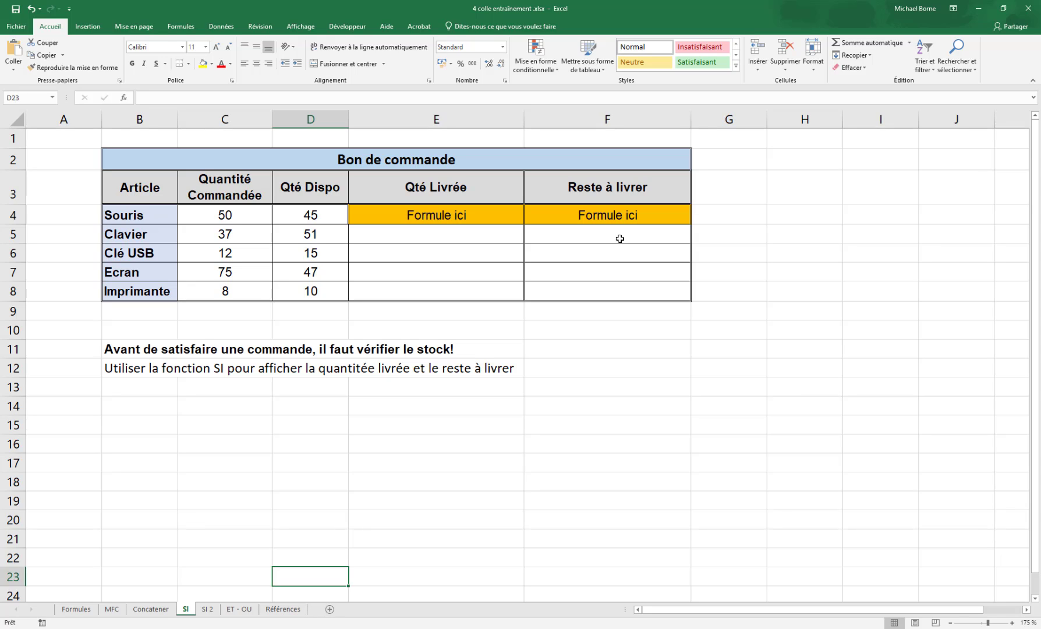
{"action": "left_click", "coordinate": [451, 217]}
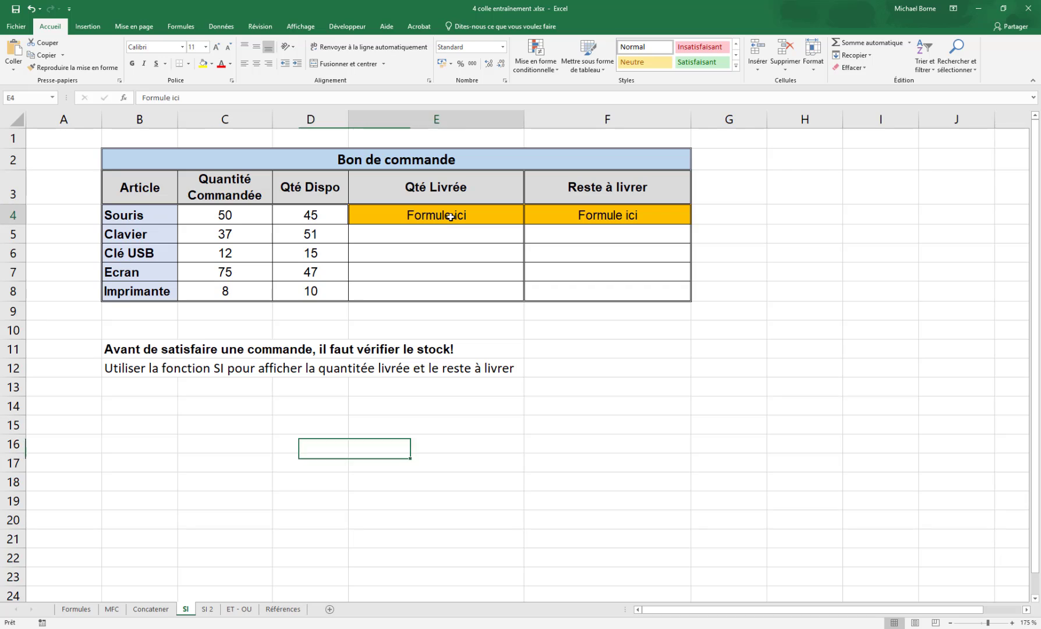
{"action": "key", "text": "Delete"}
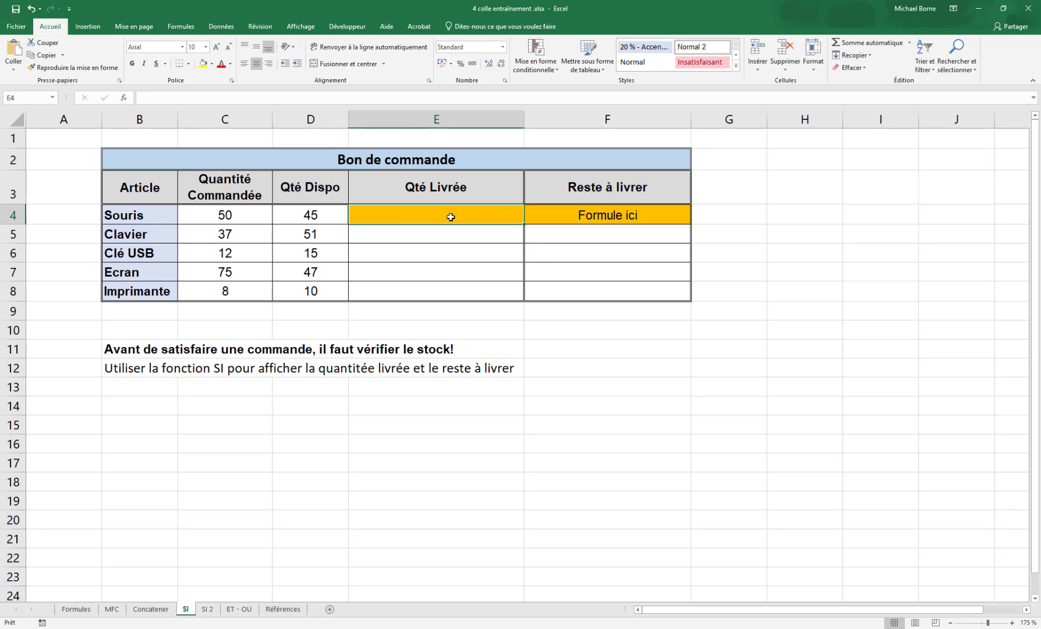
Enter =SI(C4>D4;D4;C4) in the Souris row's "Qté Livrée" cell E4.
{"action": "type", "text": "=si"}
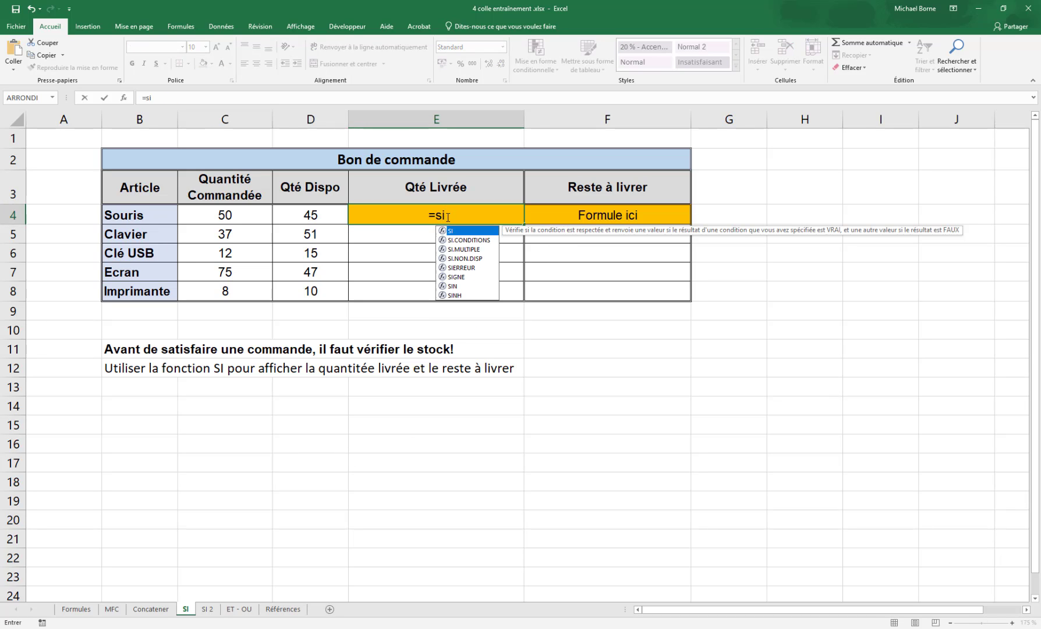
{"action": "double_click", "coordinate": [463, 231]}
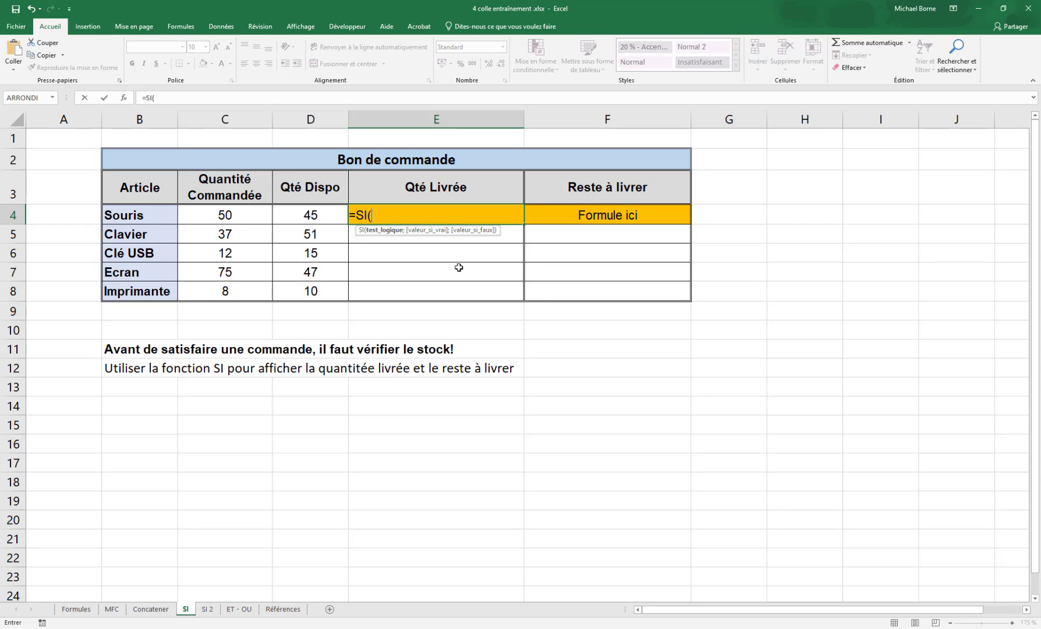
{"action": "left_click", "coordinate": [233, 216]}
{"action": "type", "text": ">"}
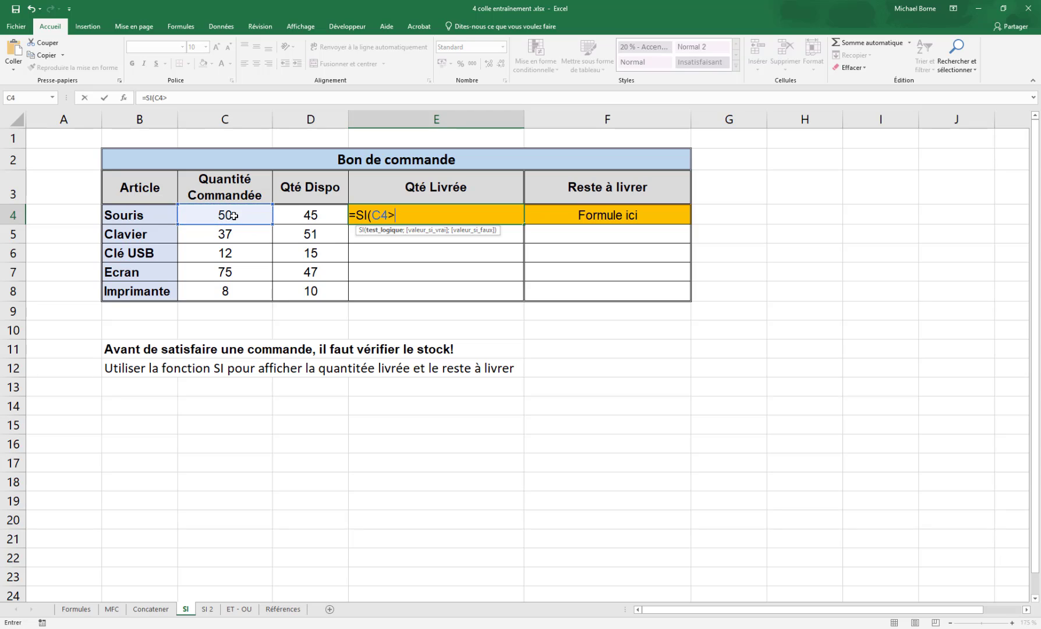
{"action": "left_click", "coordinate": [328, 216]}
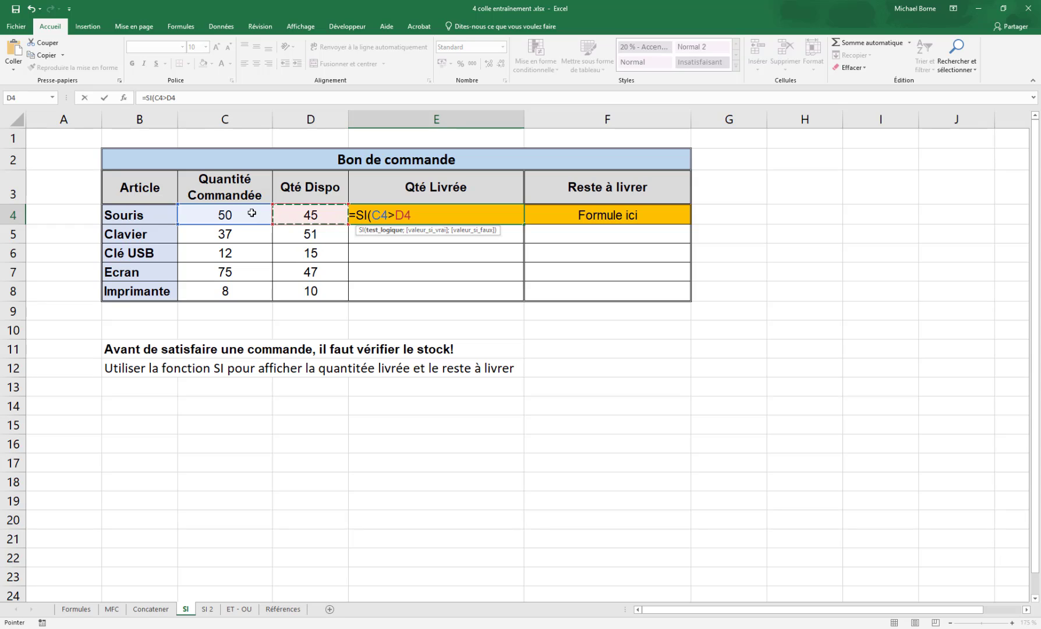
{"action": "type", "text": ";"}
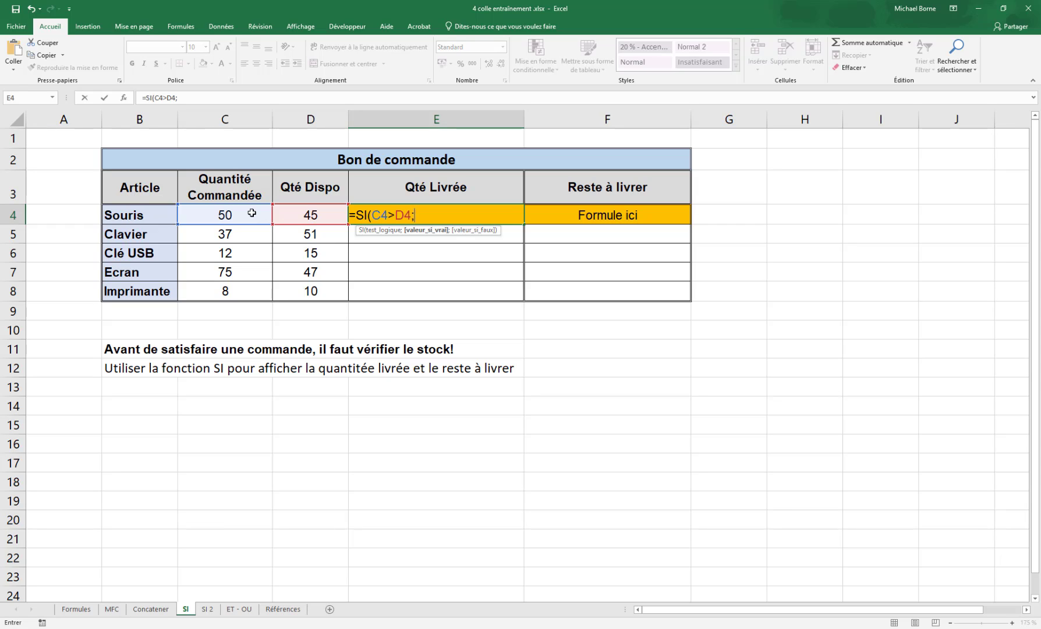
{"action": "left_click", "coordinate": [299, 215]}
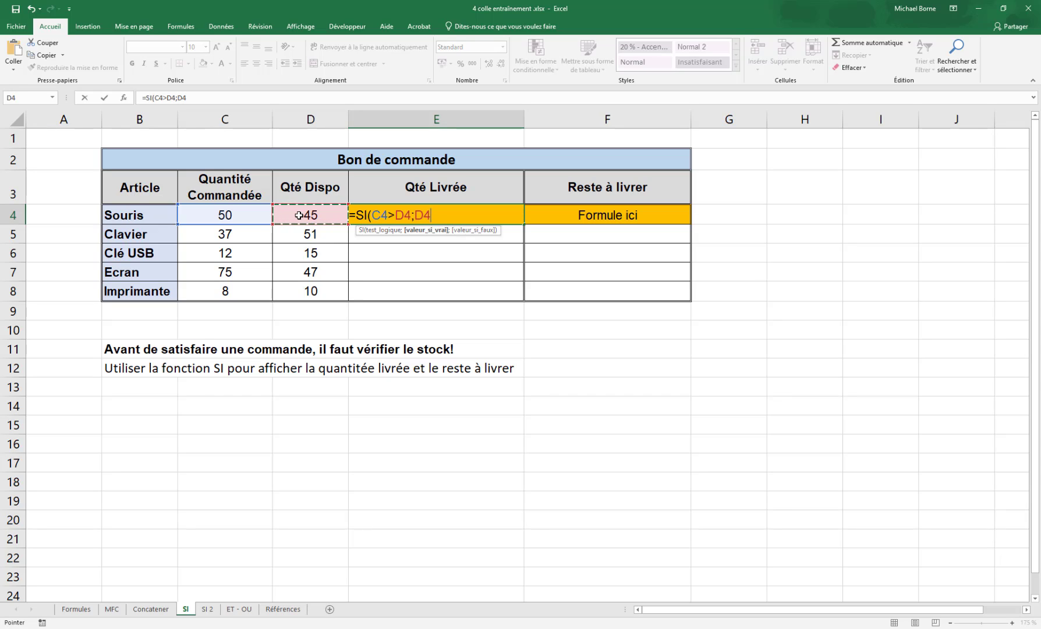
{"action": "type", "text": ";"}
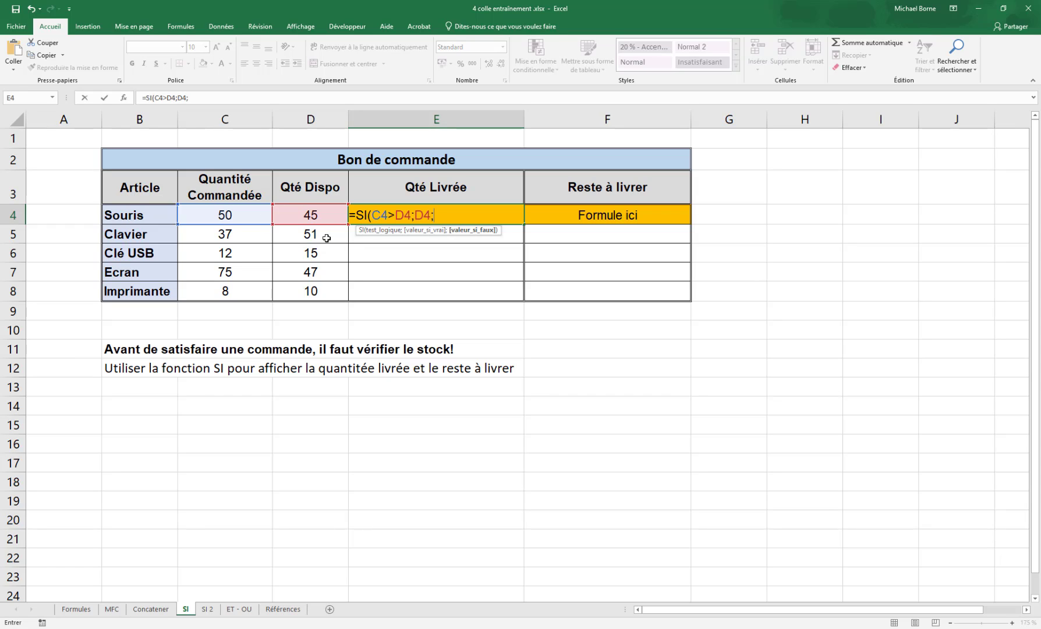
{"action": "left_click", "coordinate": [237, 215]}
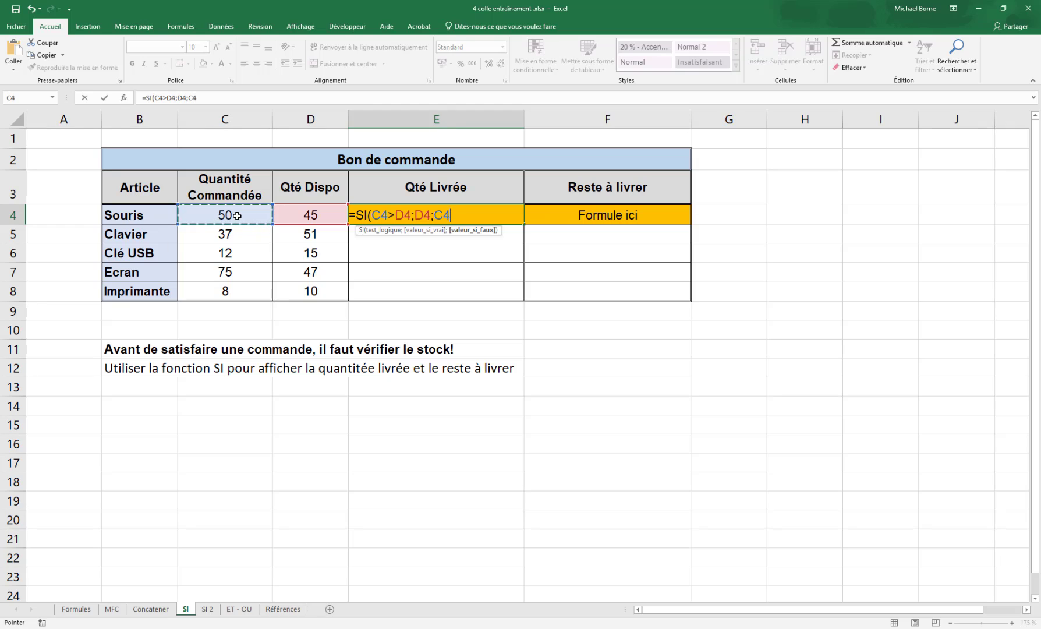
{"action": "type", "text": ")"}
{"action": "key", "text": "Return"}
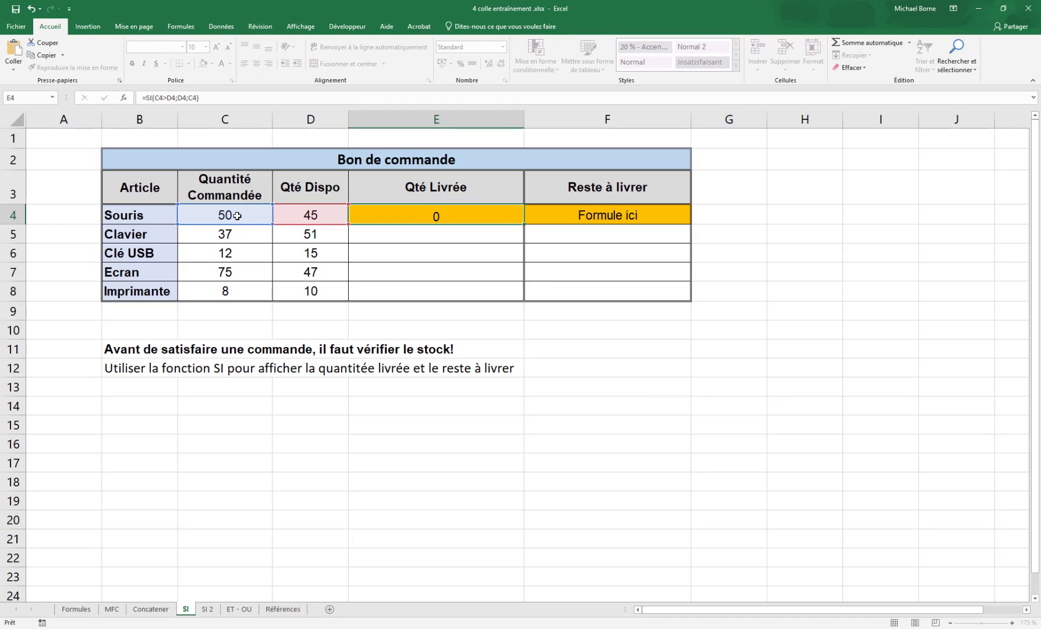
Fill the E4 delivered-quantity formula down to E8 and check the cell references copied into the Ecran row's cell E7.
{"action": "left_click", "coordinate": [484, 211]}
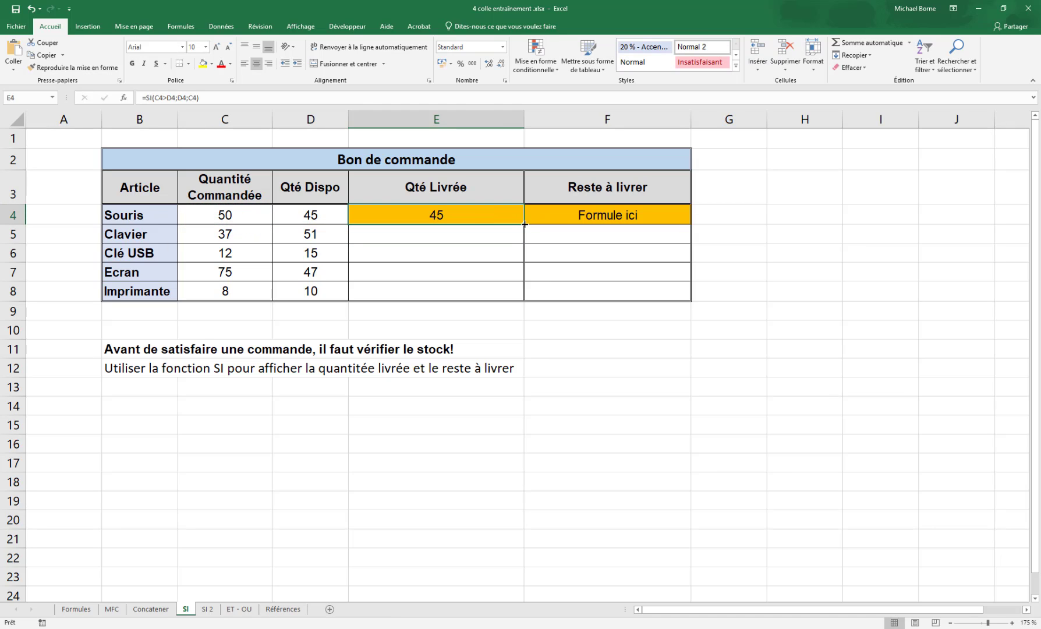
{"action": "left_click_drag", "start_coordinate": [524, 224], "coordinate": [518, 291]}
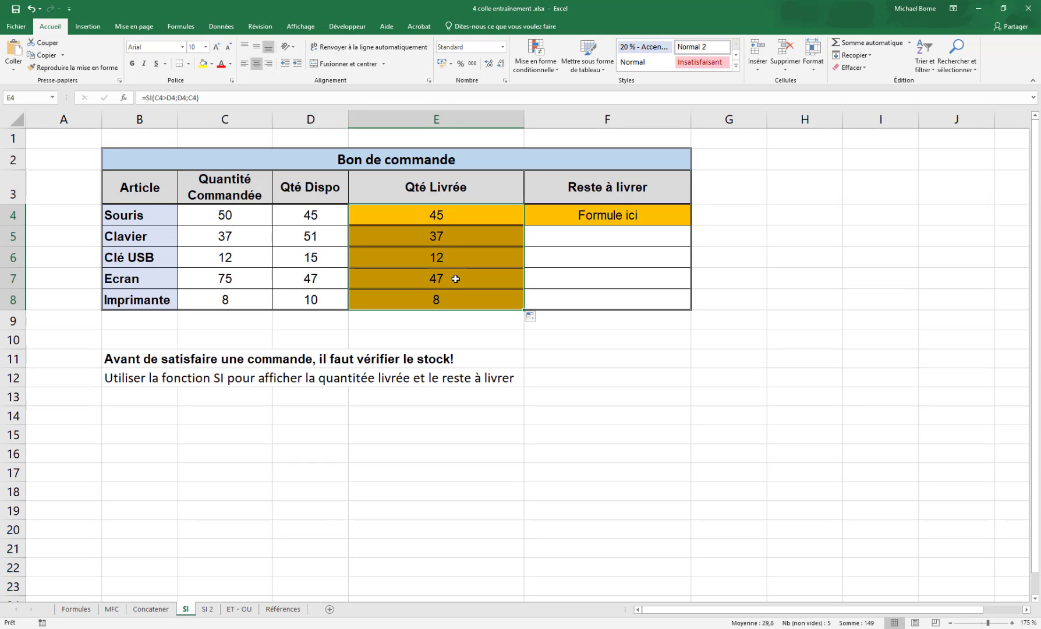
{"action": "double_click", "coordinate": [456, 279]}
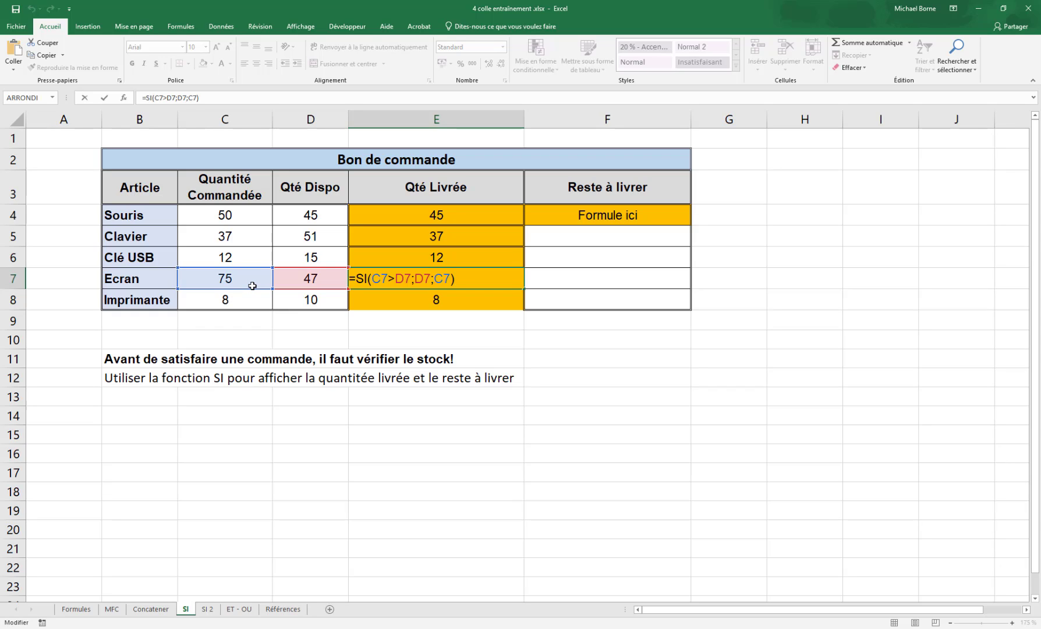
{"action": "key", "text": "Escape"}
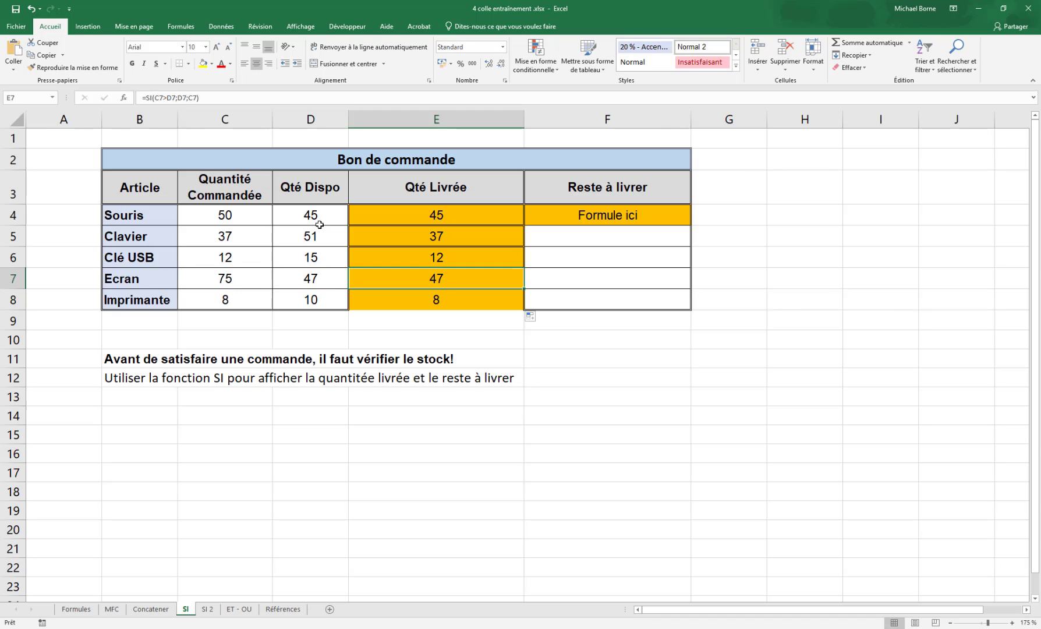
Replace the placeholder in the Souris row's "Reste à livrer" cell F4 with =SI(C4>D4;C4-D4;0).
{"action": "left_click", "coordinate": [594, 220]}
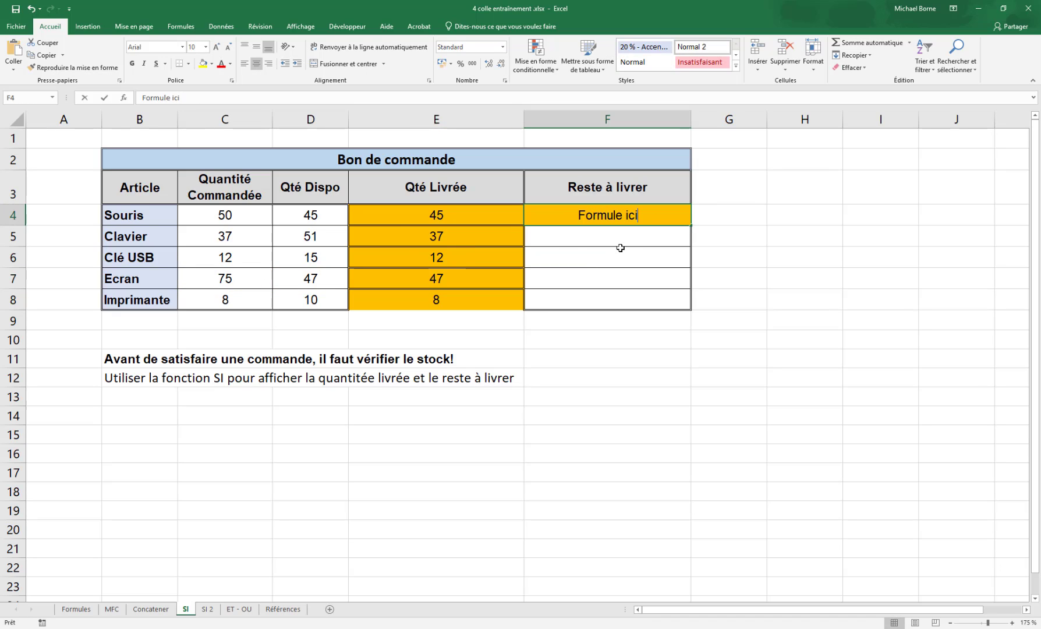
{"action": "type", "text": "=si"}
{"action": "double_click", "coordinate": [647, 232]}
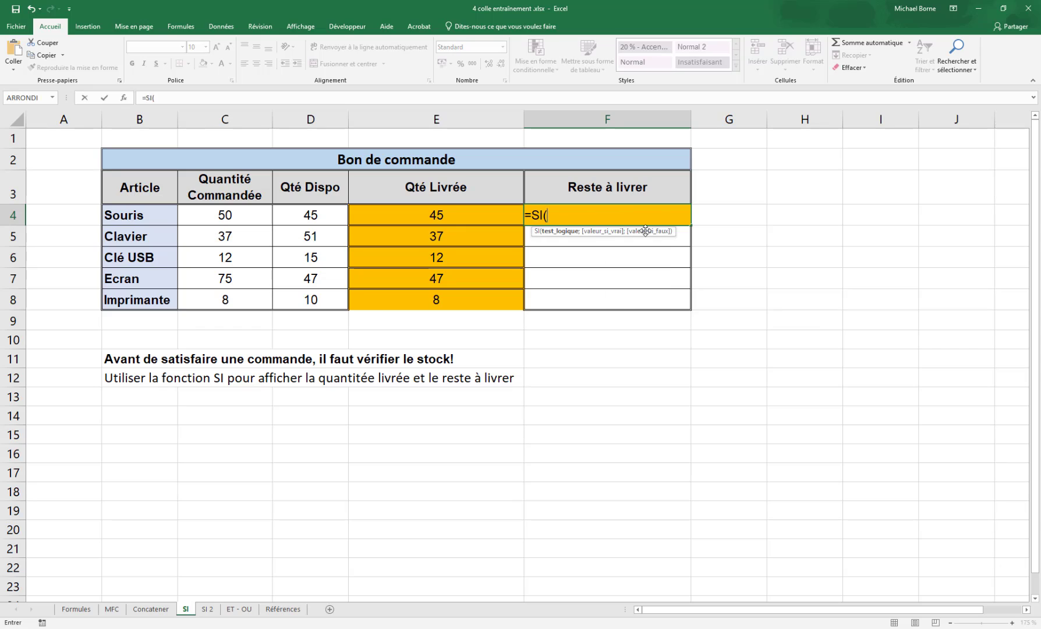
{"action": "left_click", "coordinate": [248, 219]}
{"action": "type", "text": ">"}
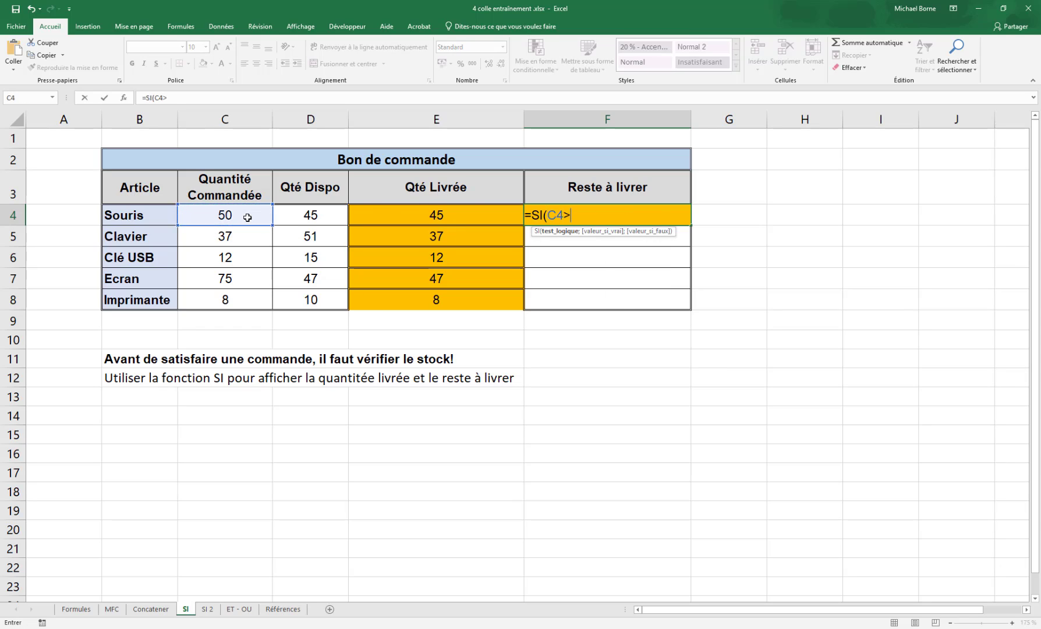
{"action": "left_click", "coordinate": [303, 216]}
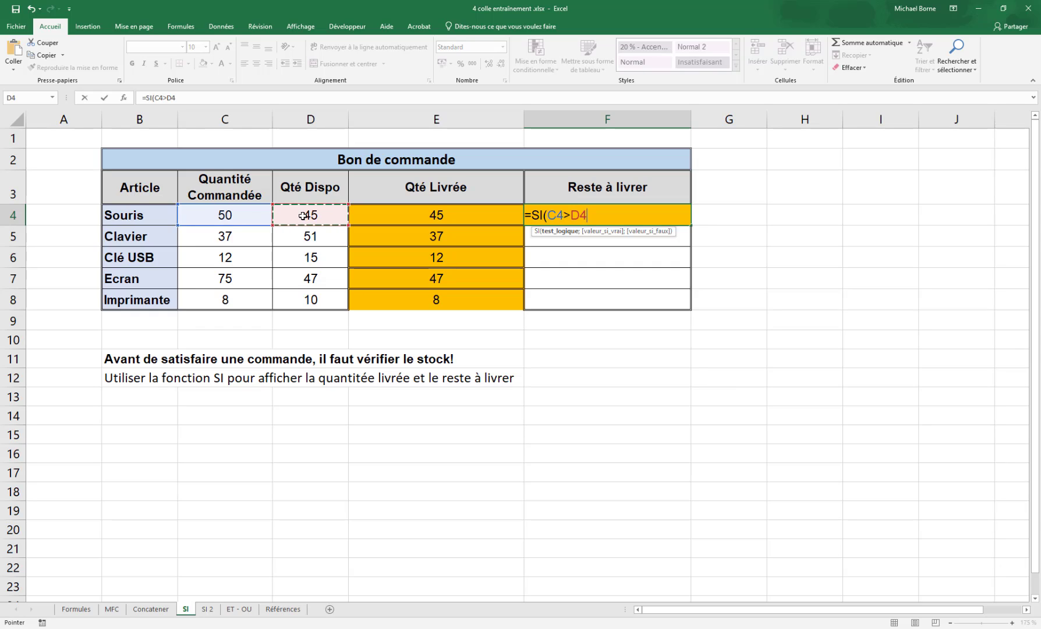
{"action": "type", "text": ";"}
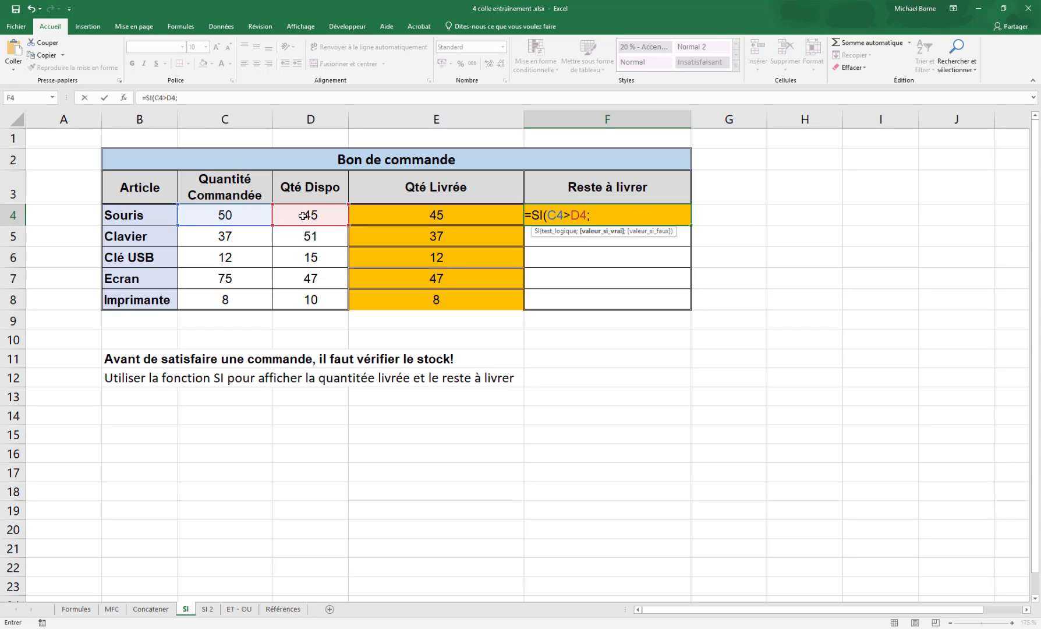
{"action": "left_click", "coordinate": [229, 215]}
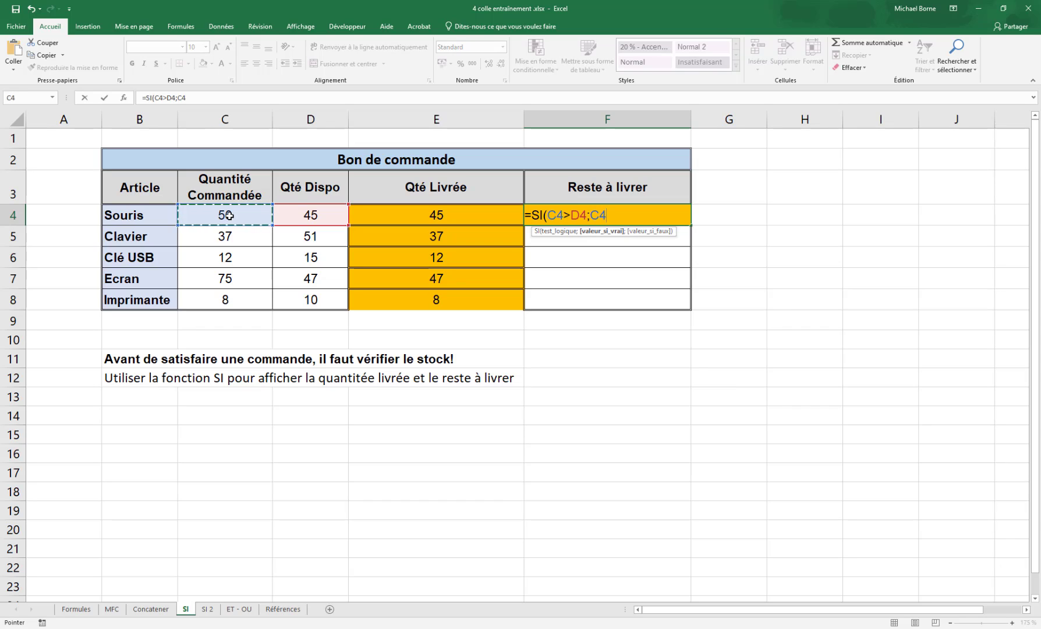
{"action": "type", "text": "-"}
{"action": "left_click", "coordinate": [309, 215]}
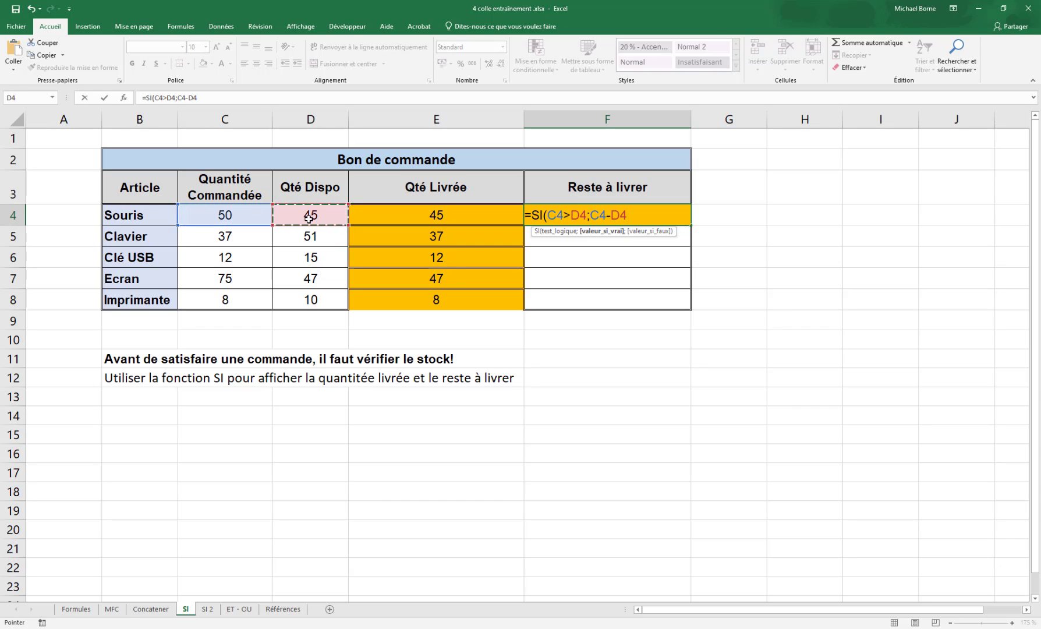
{"action": "type", "text": ";"}
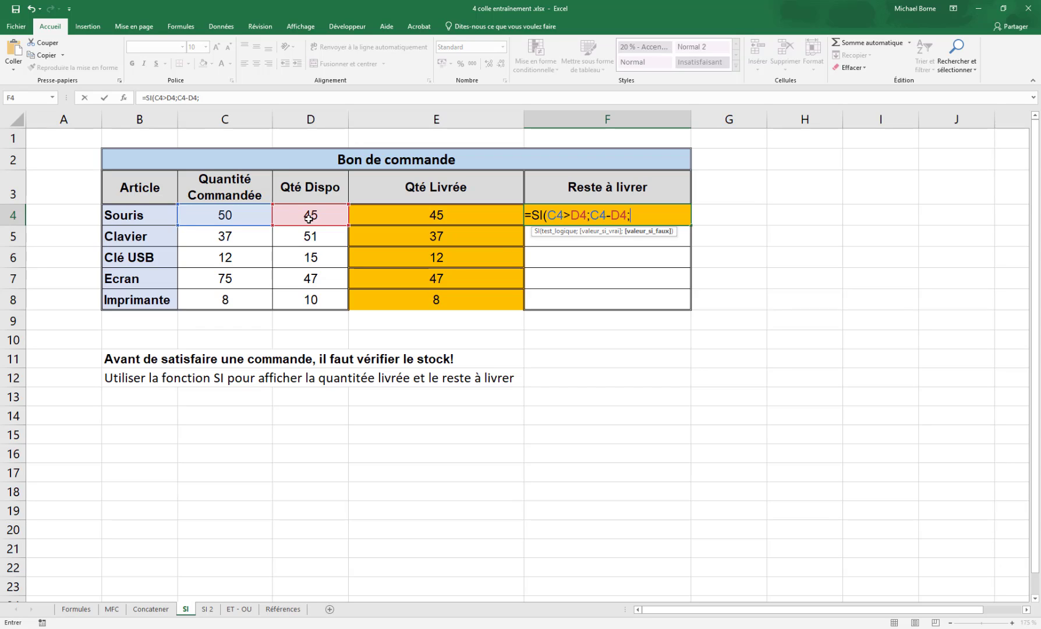
{"action": "type", "text": "0)"}
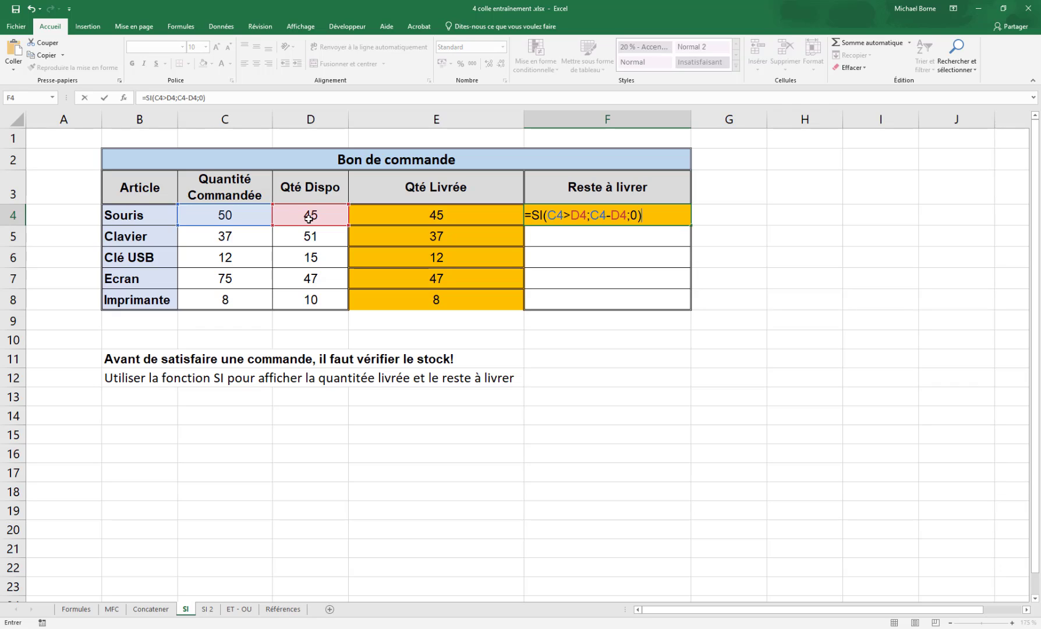
{"action": "key", "text": "Return"}
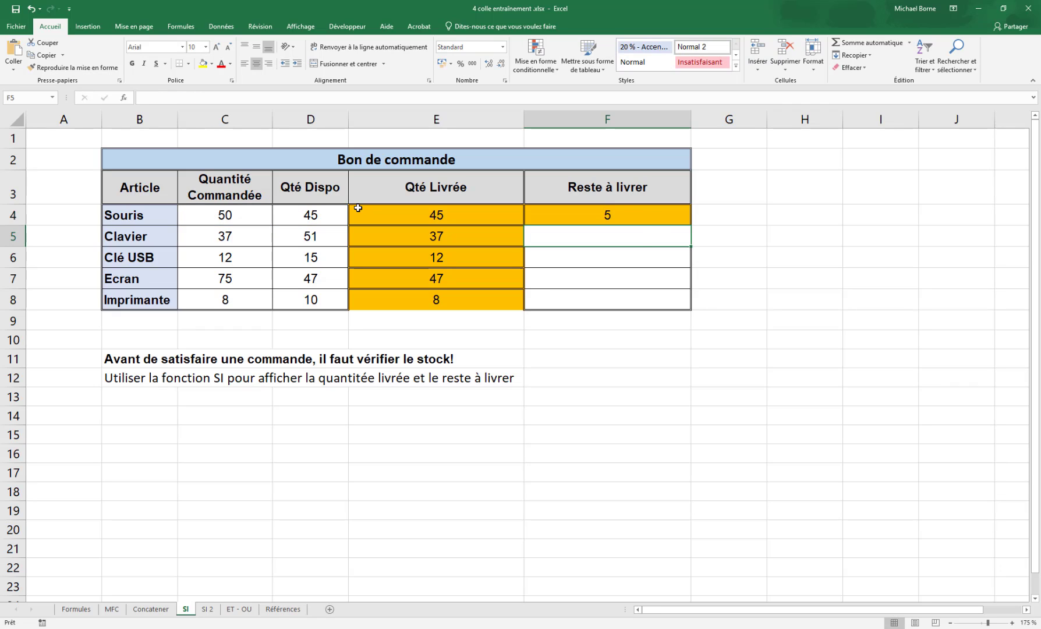
Fill the F4 "Reste à livrer" formula down to F8 and deselect the range.
{"action": "left_click", "coordinate": [645, 218]}
{"action": "left_click_drag", "start_coordinate": [691, 226], "coordinate": [686, 309]}
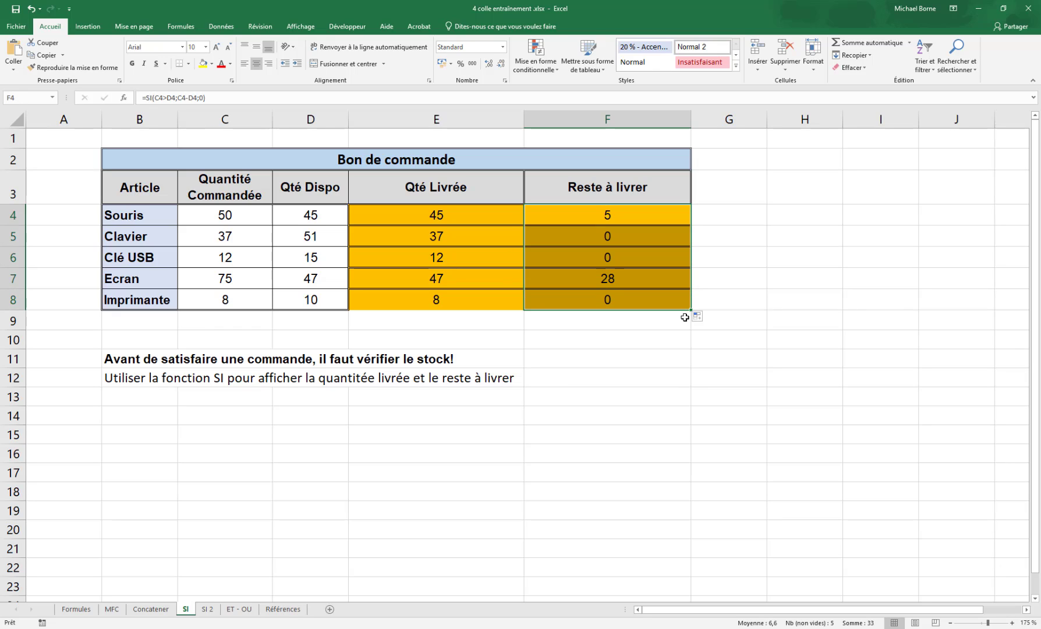
{"action": "left_click", "coordinate": [235, 584]}
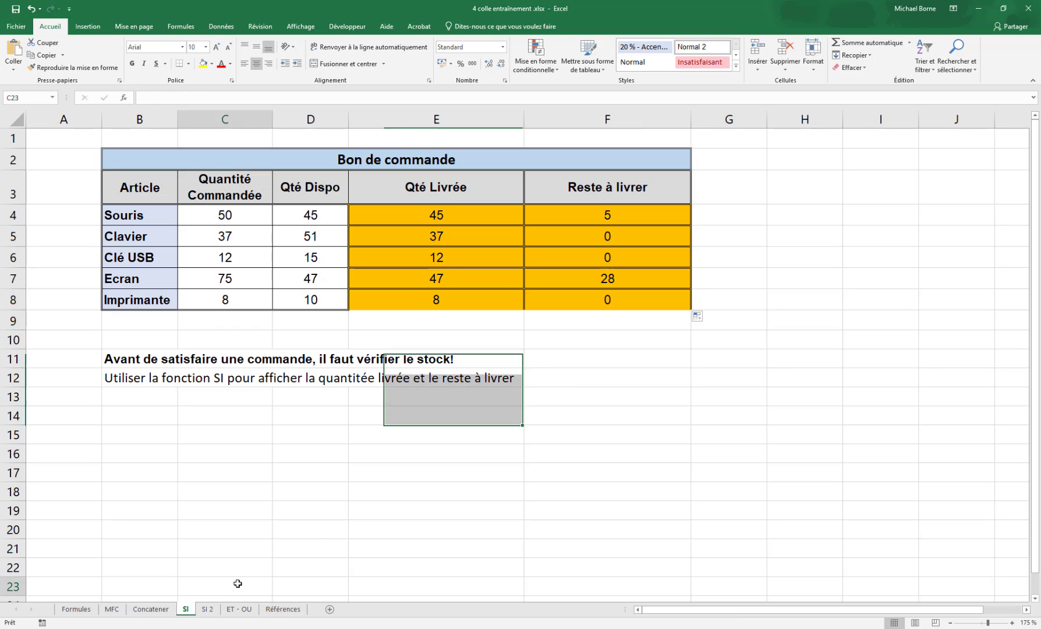
On the SI 2 sheet, start a SI formula in result cell F3 that tests C3>D3 and returns "G" when true.
{"action": "left_click", "coordinate": [208, 609]}
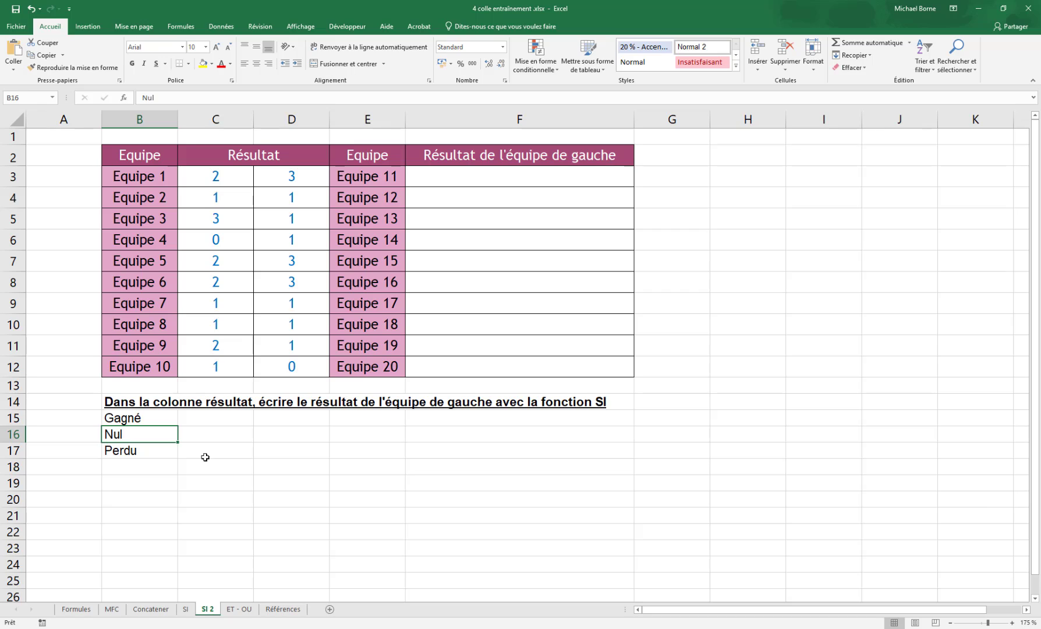
{"action": "left_click", "coordinate": [481, 180]}
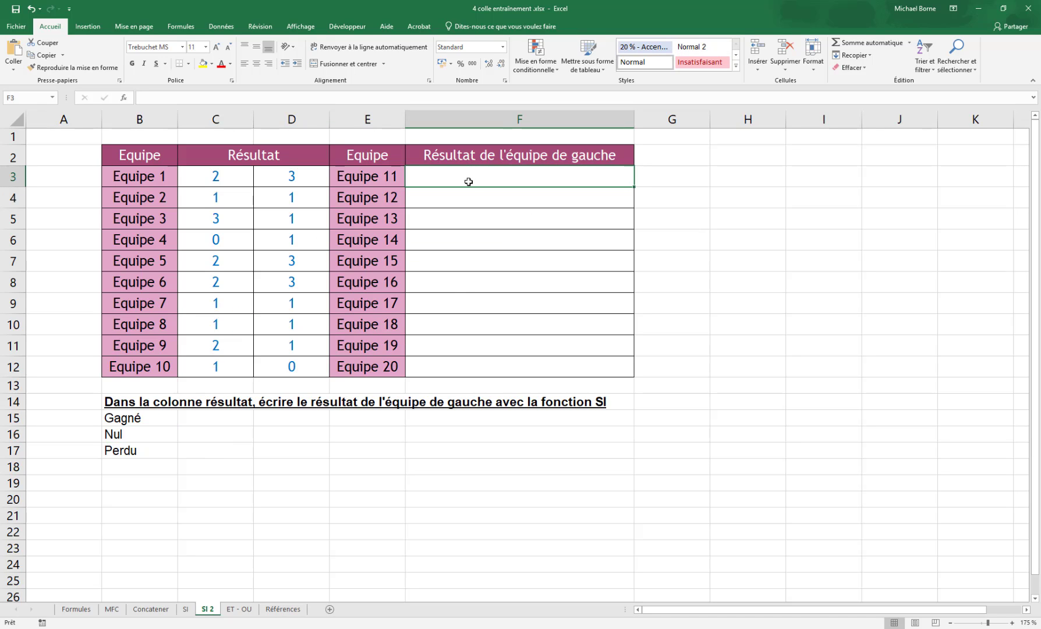
{"action": "type", "text": "=si"}
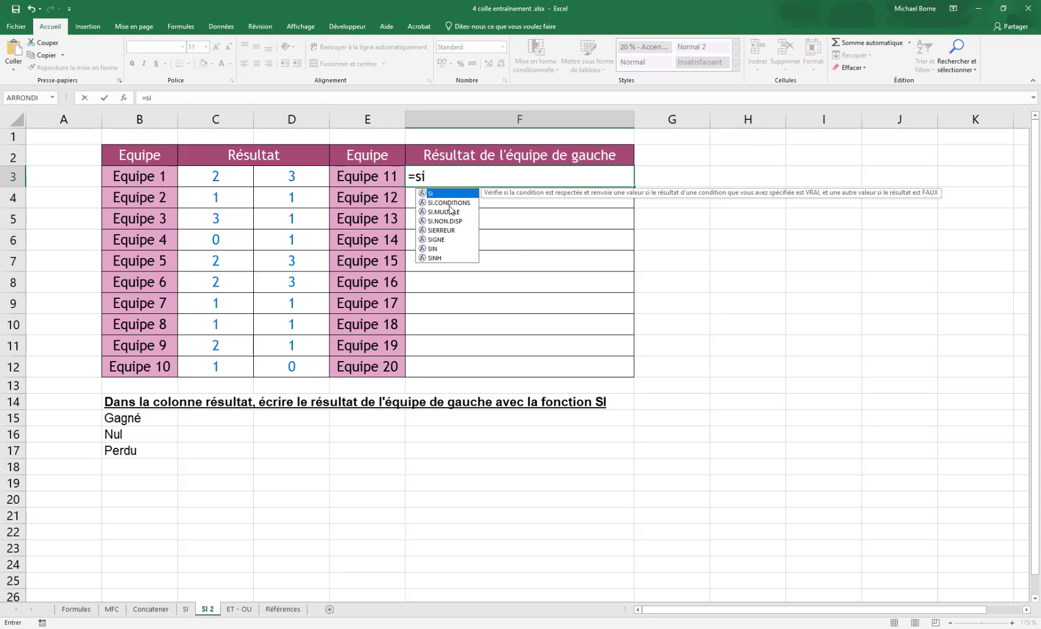
{"action": "double_click", "coordinate": [452, 194]}
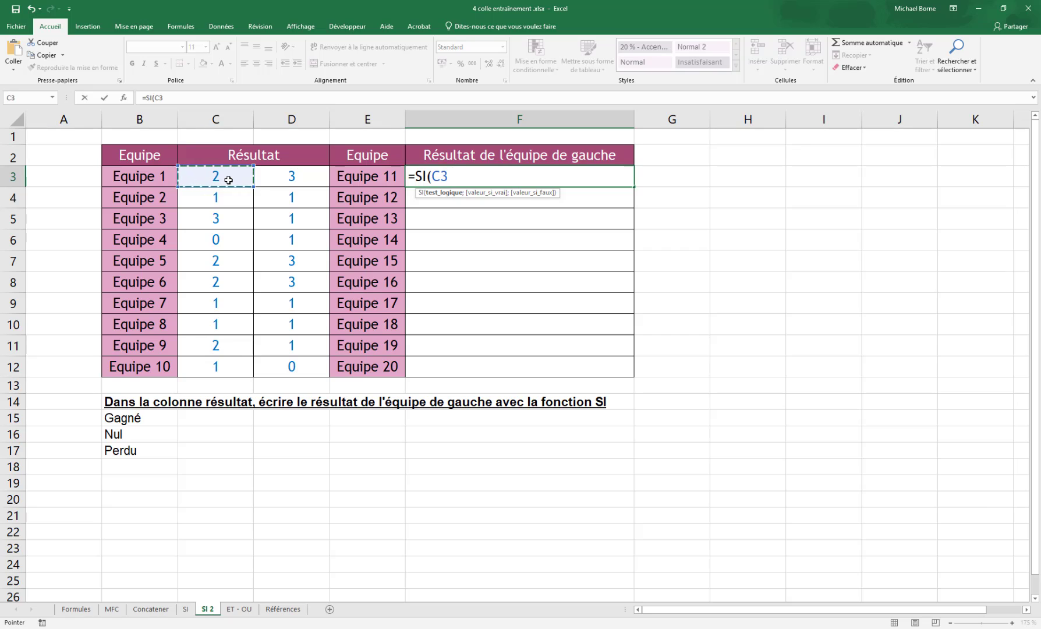
{"action": "type", "text": ">"}
{"action": "left_click", "coordinate": [276, 180]}
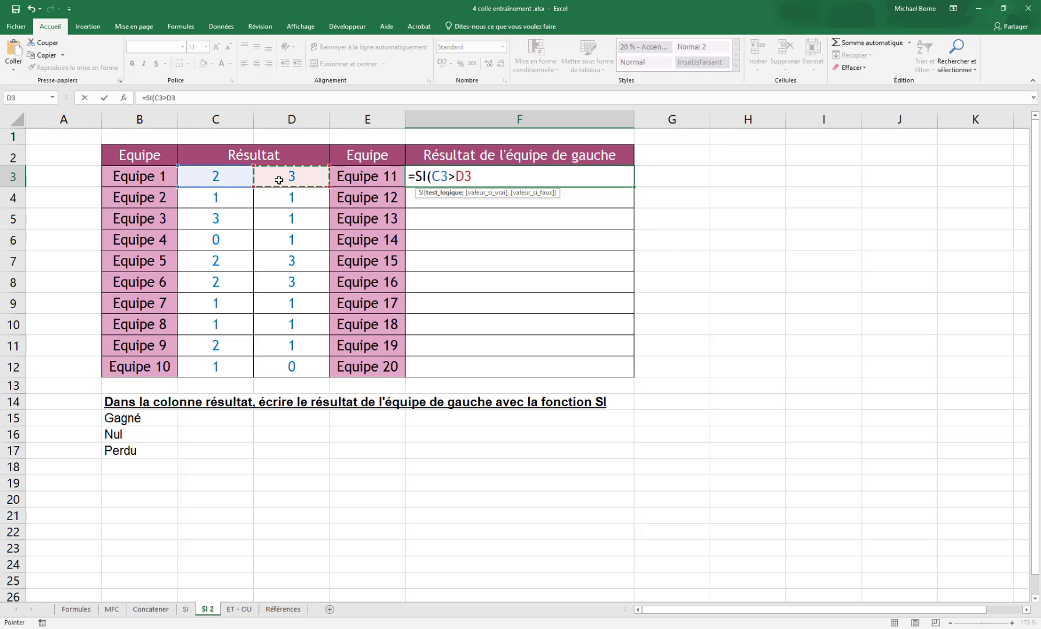
{"action": "type", "text": ";"}
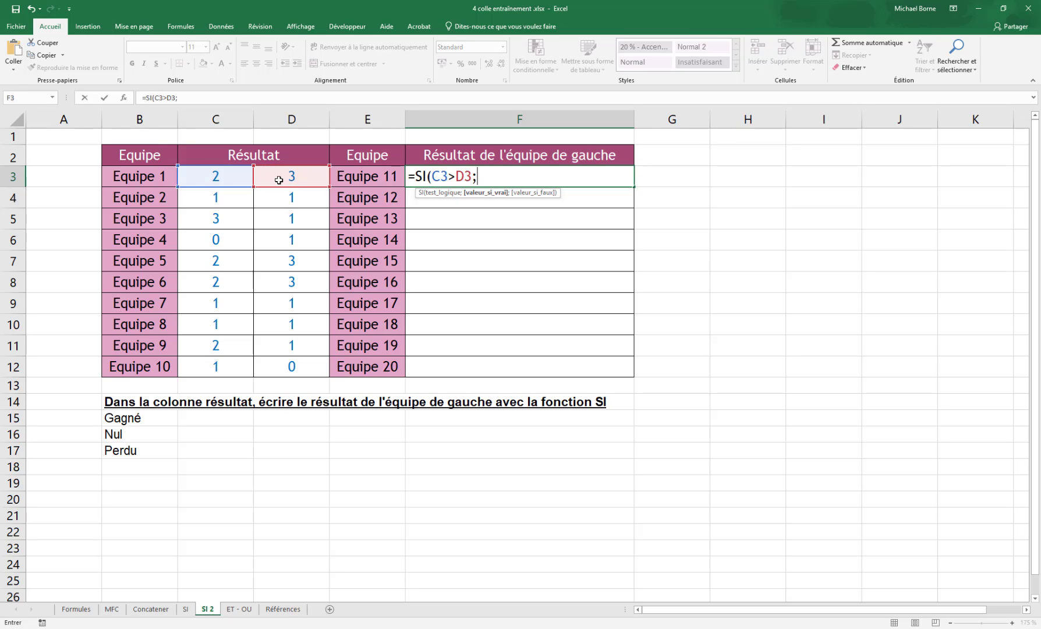
{"action": "type", "text": "\"G\";"}
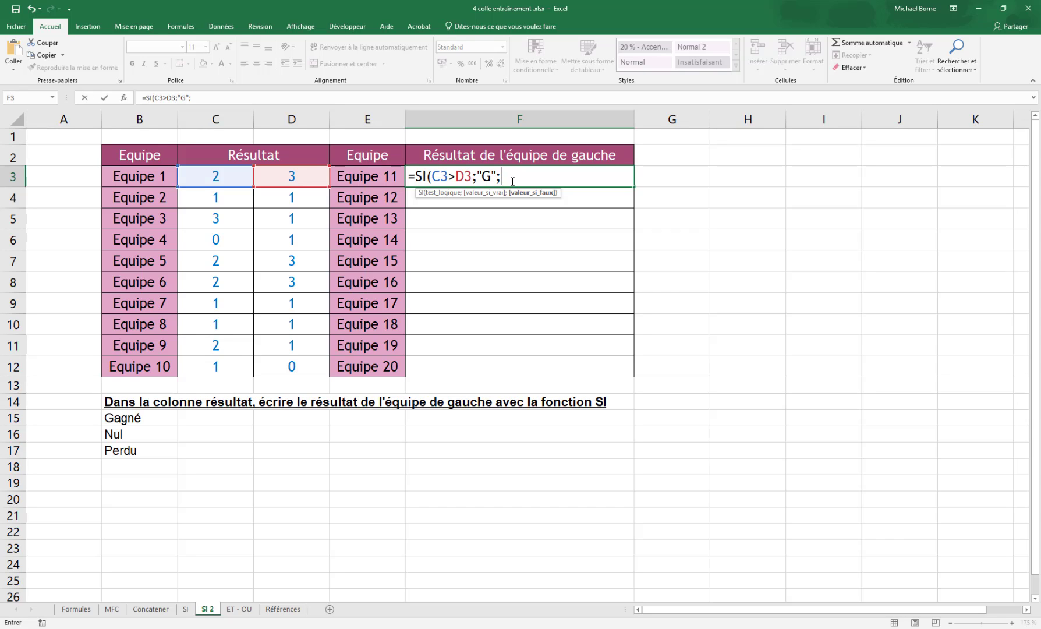
Complete the F3 formula with a nested SI that tests C3=D3, returning "N" when true and "P" when false.
{"action": "type", "text": "si"}
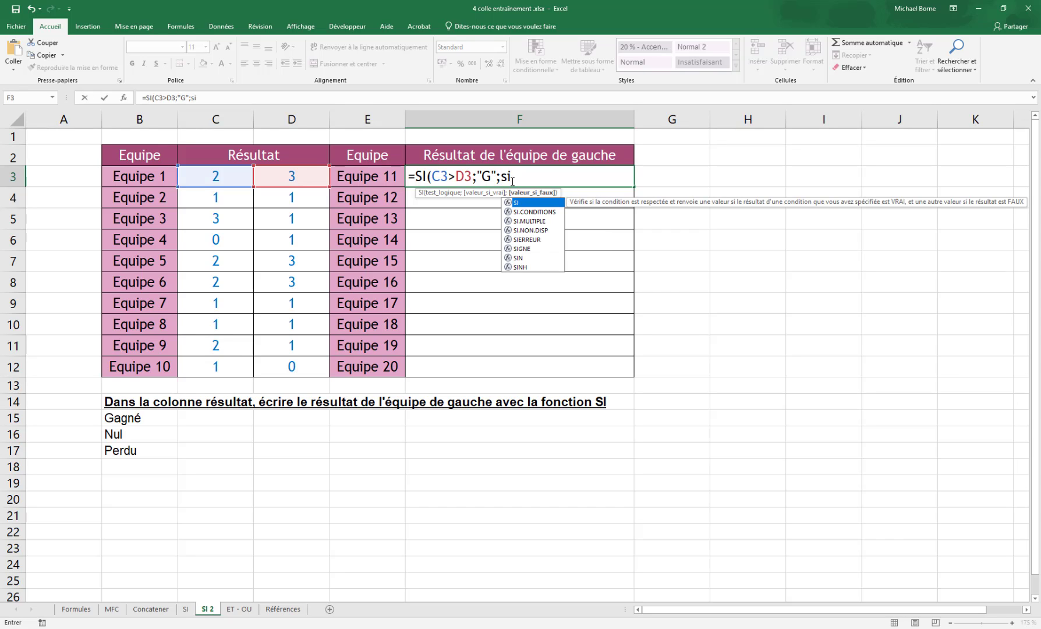
{"action": "double_click", "coordinate": [530, 204]}
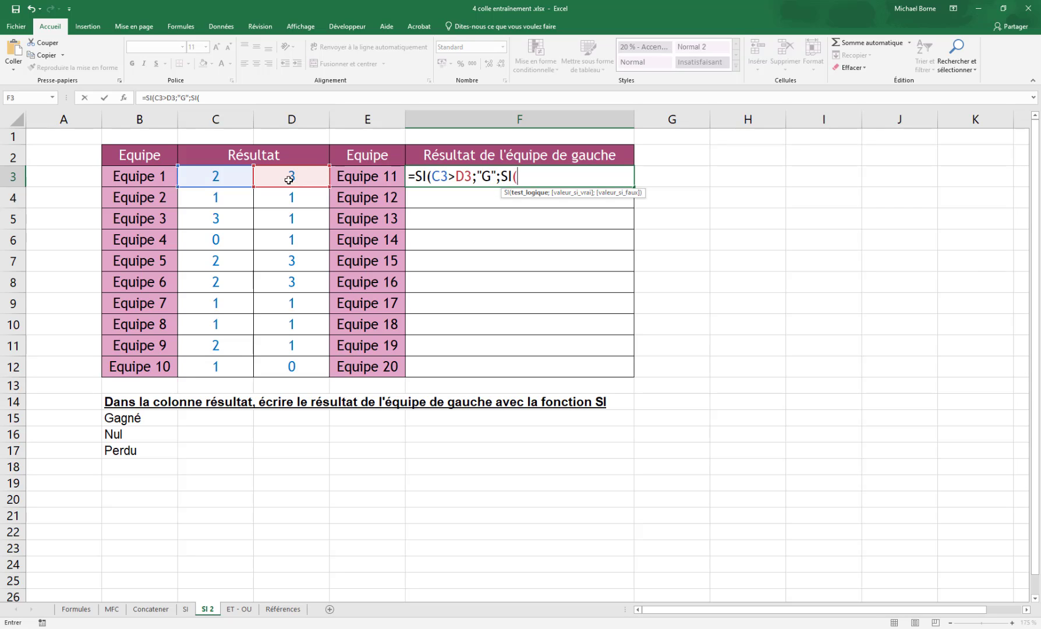
{"action": "left_click", "coordinate": [230, 178]}
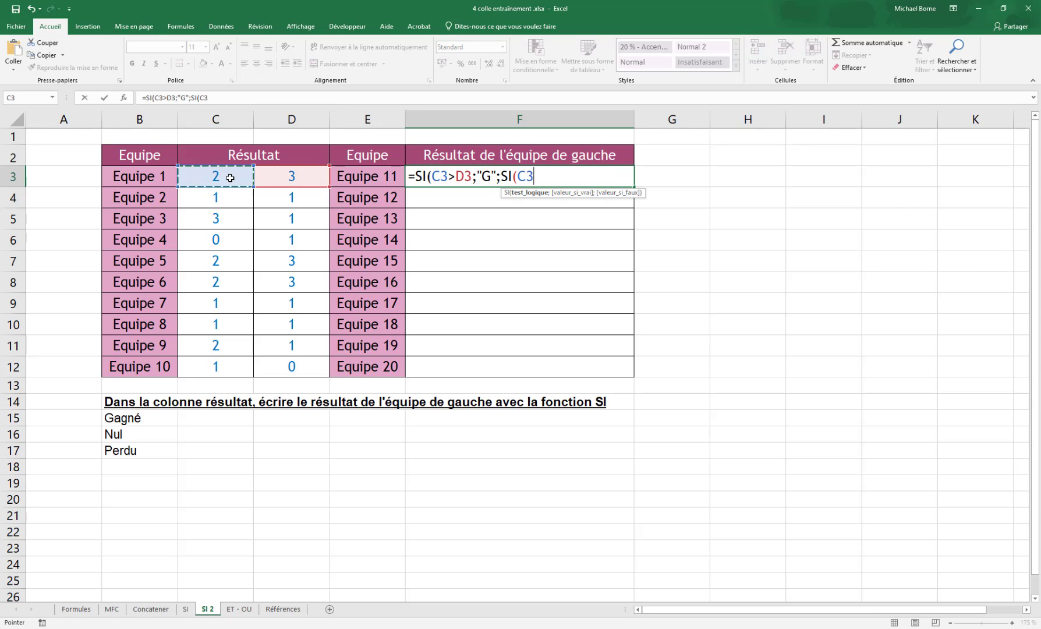
{"action": "type", "text": "="}
{"action": "left_click", "coordinate": [310, 179]}
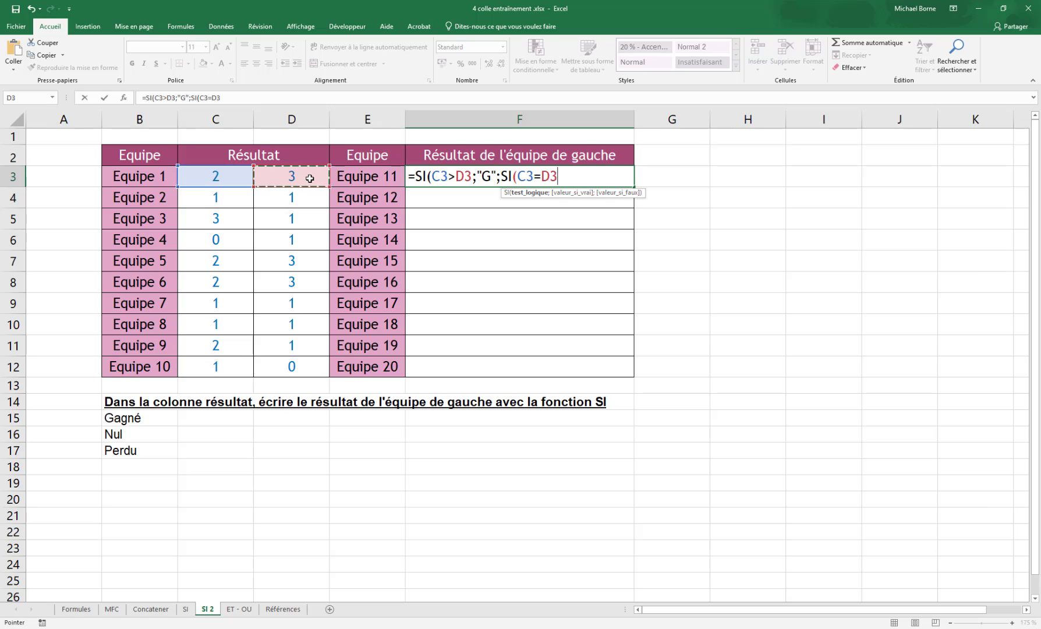
{"action": "type", "text": ";\""}
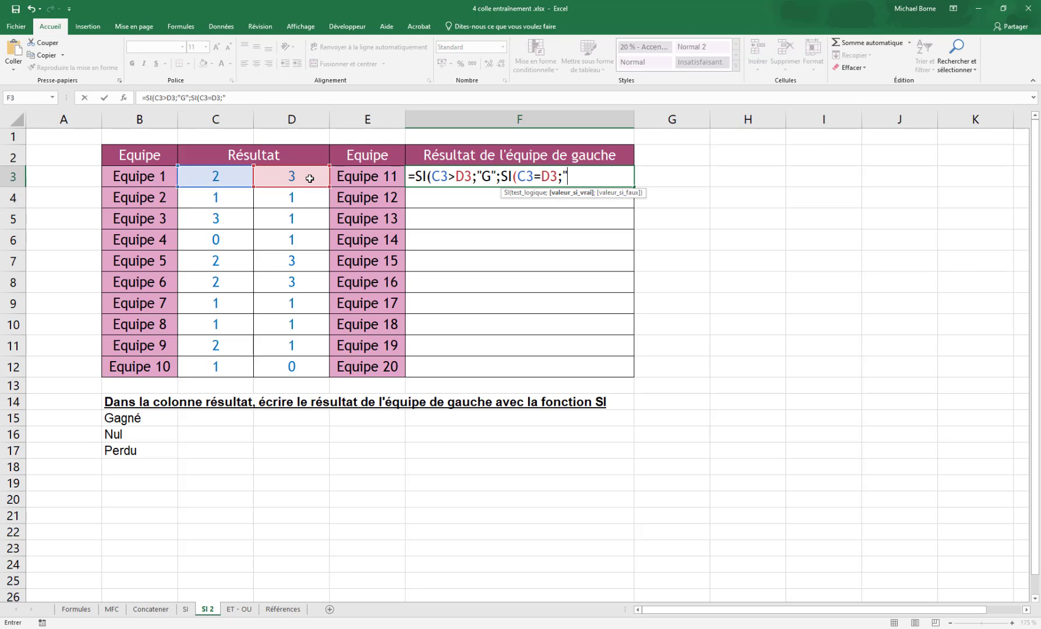
{"action": "type", "text": "N\";"}
{"action": "type", "text": "\"P\""}
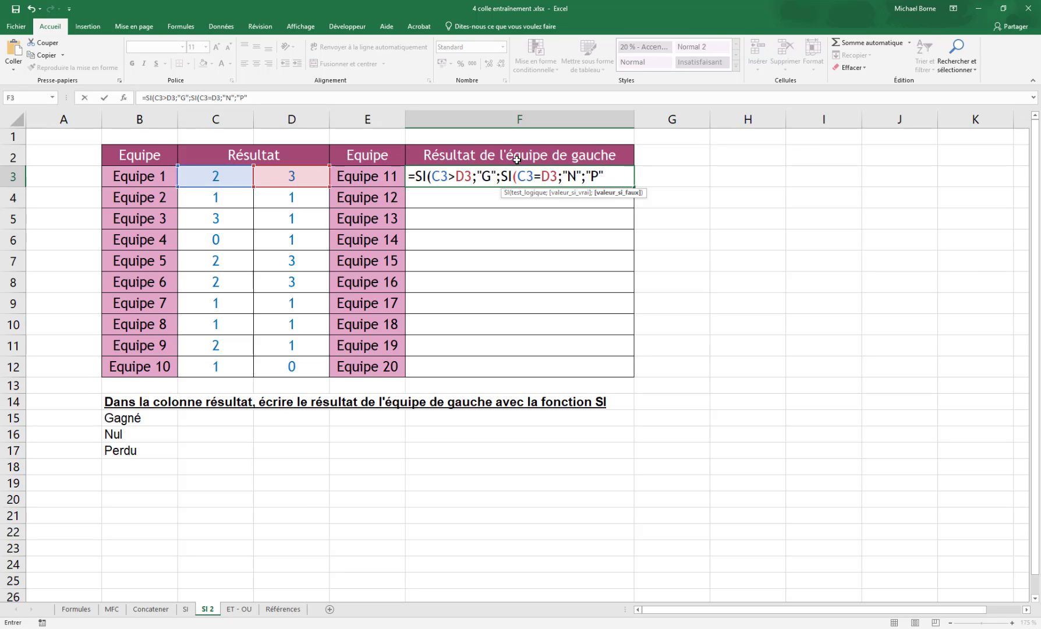
{"action": "type", "text": "))"}
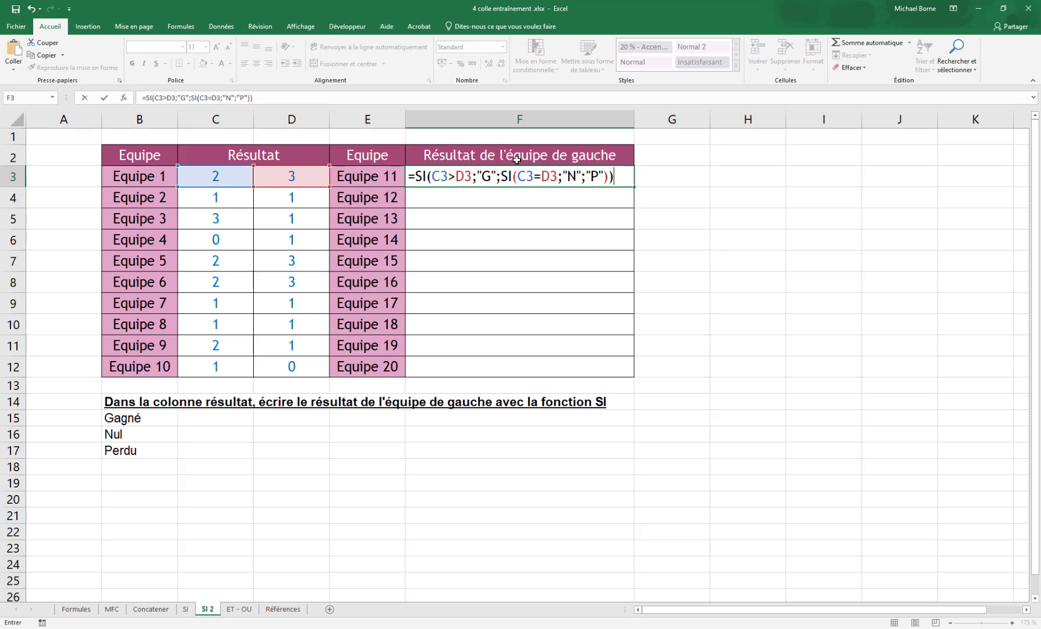
{"action": "key", "text": "Return"}
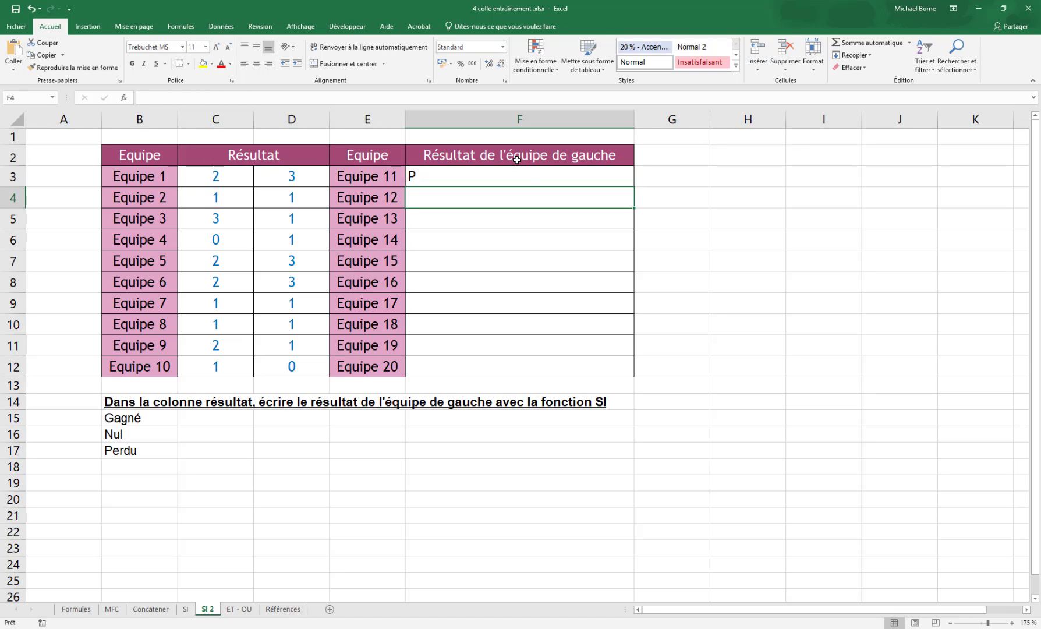
Fill the F3 match-result formula down to F12 and check the cell references copied into the Equipe 9 row's cell F11.
{"action": "left_click", "coordinate": [527, 174]}
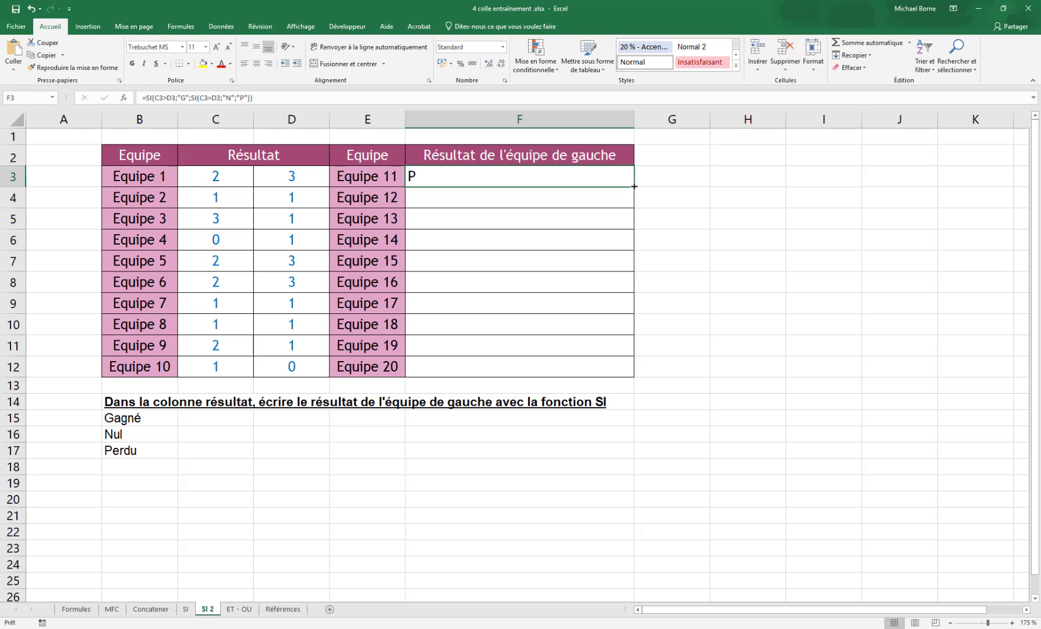
{"action": "left_click_drag", "start_coordinate": [634, 186], "coordinate": [633, 376]}
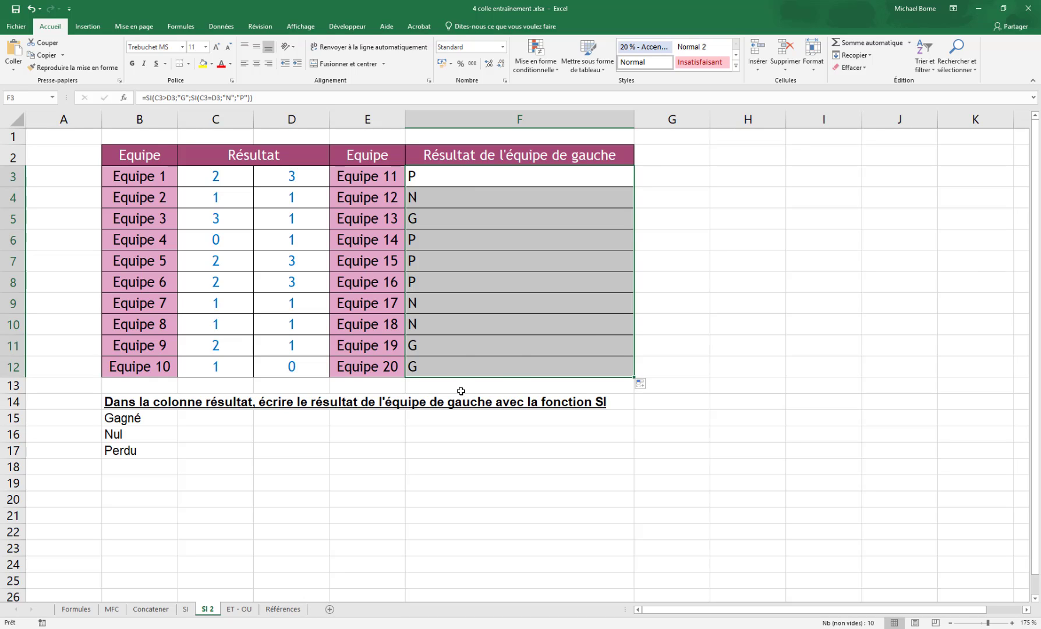
{"action": "double_click", "coordinate": [518, 348]}
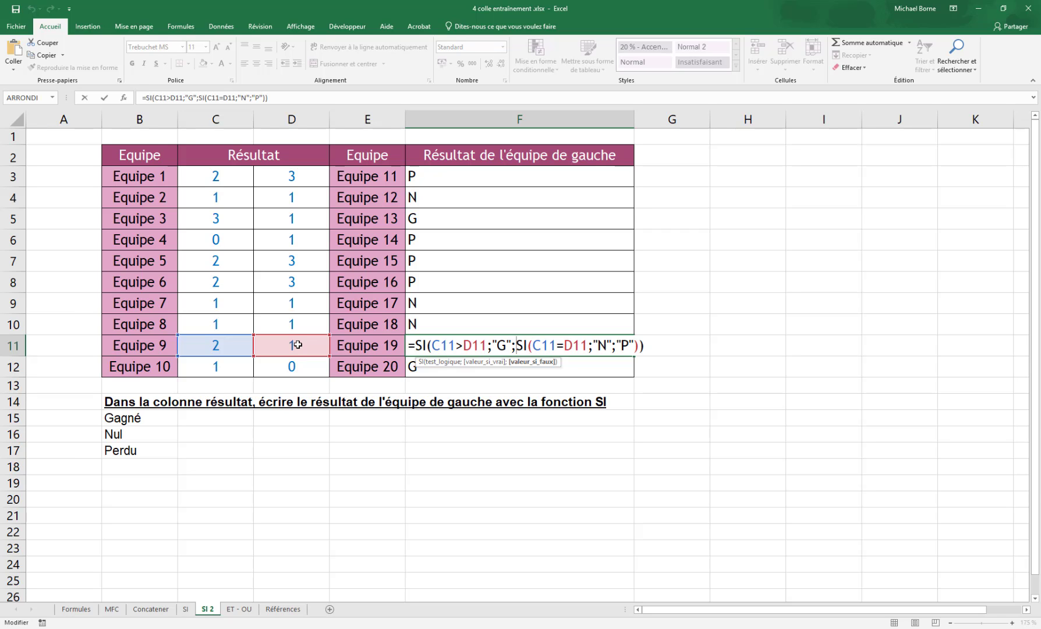
{"action": "key", "text": "Escape"}
On the ET - OU sheet, enter =ET(F3="marié";G3=1) in cell H3 of the "Marié et 1 seul enfant" column.
{"action": "key", "text": "ctrl+Page_Down"}
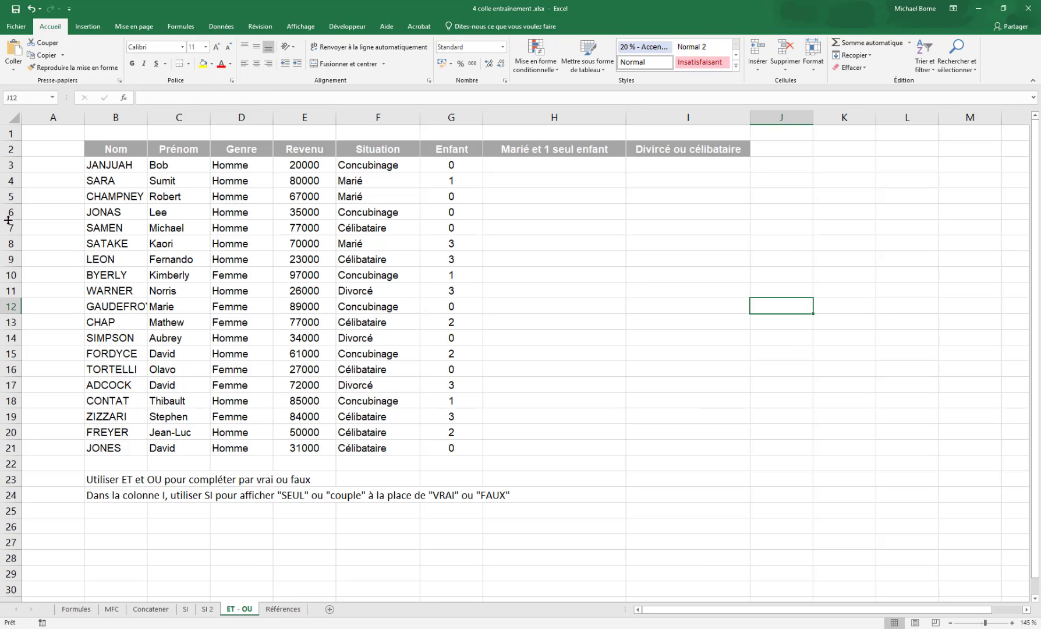
{"action": "left_click", "coordinate": [534, 168]}
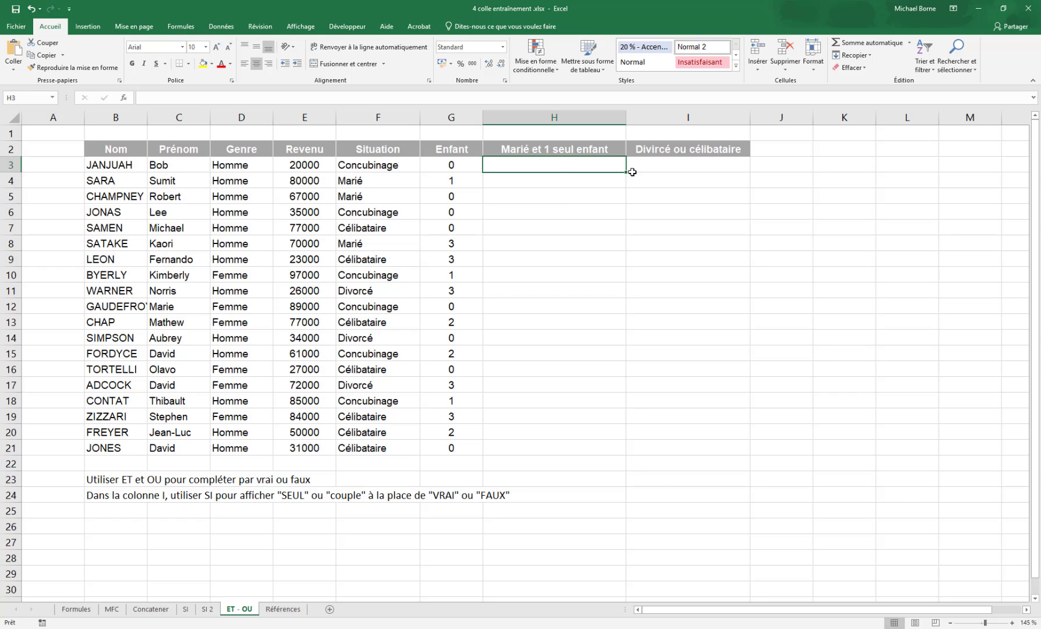
{"action": "type", "text": "=et"}
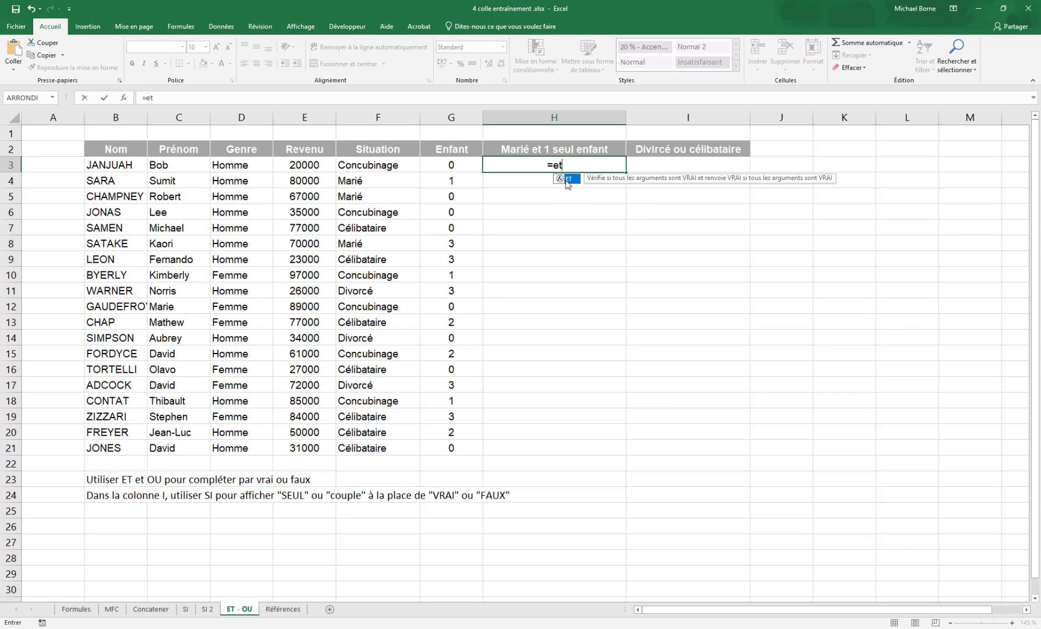
{"action": "double_click", "coordinate": [568, 180]}
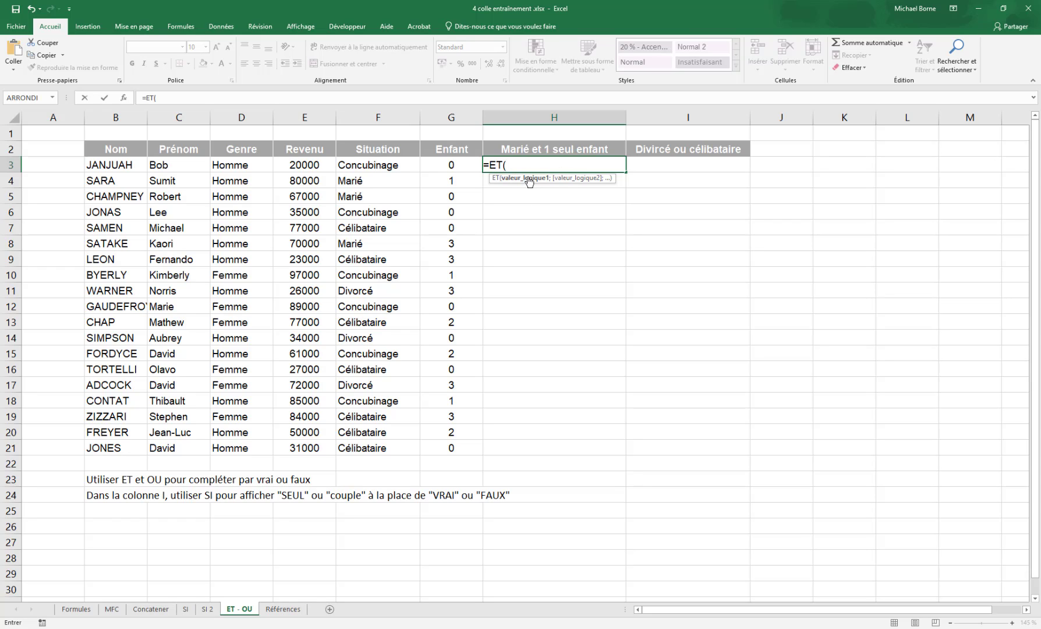
{"action": "left_click", "coordinate": [368, 166]}
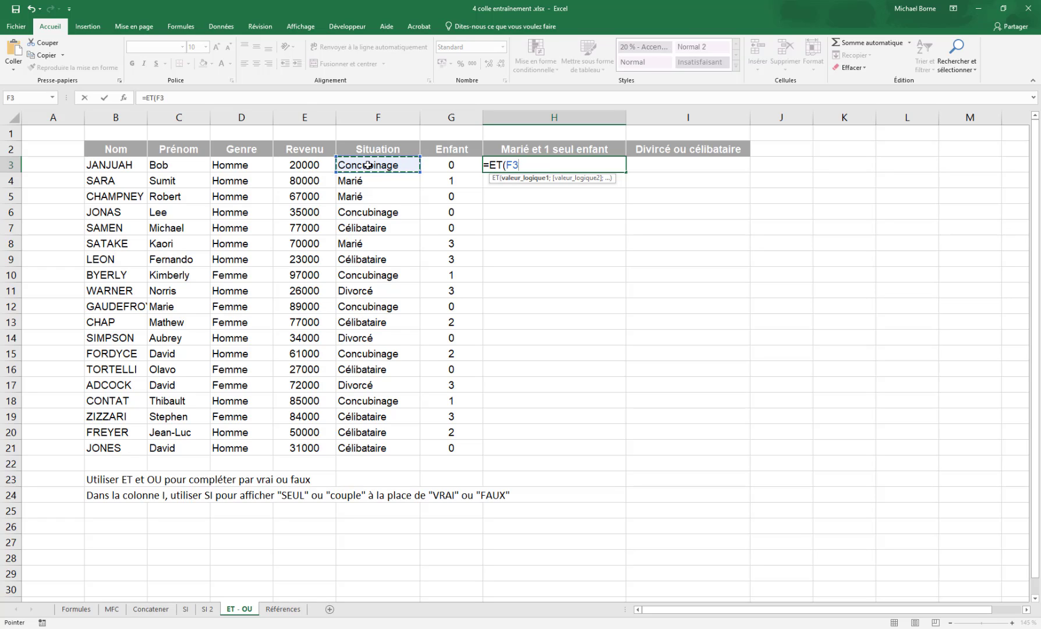
{"action": "type", "text": "=\"mar"}
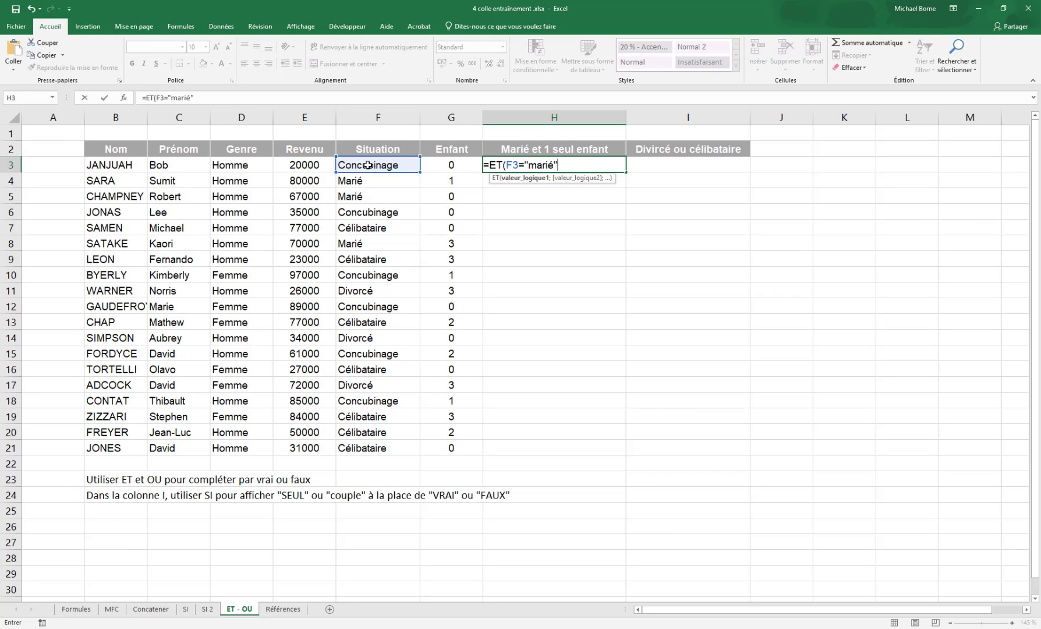
{"action": "type", "text": "ié\";"}
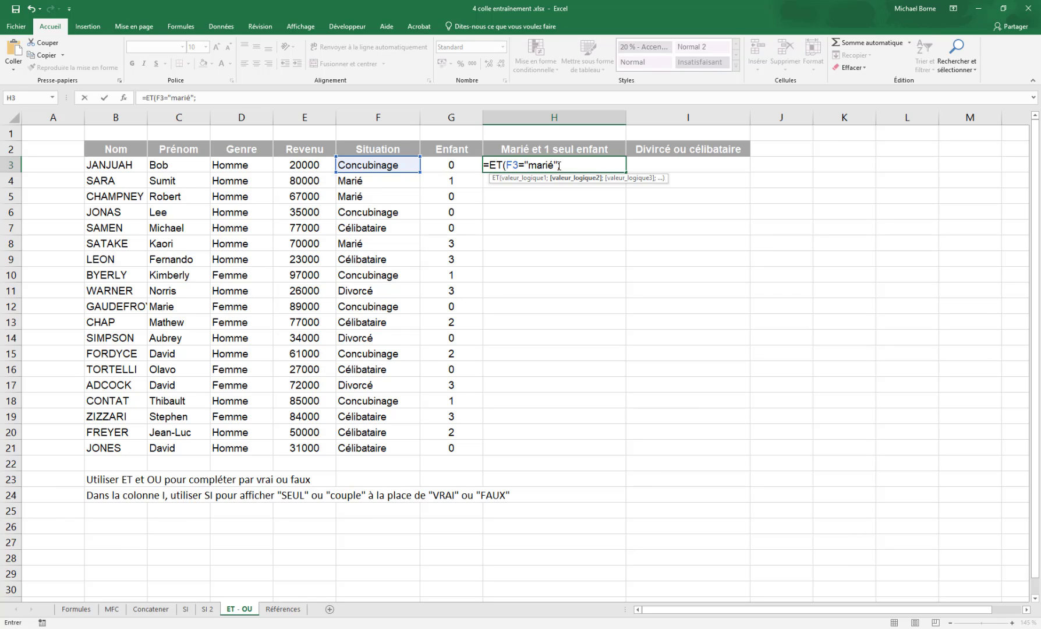
{"action": "left_click", "coordinate": [466, 166]}
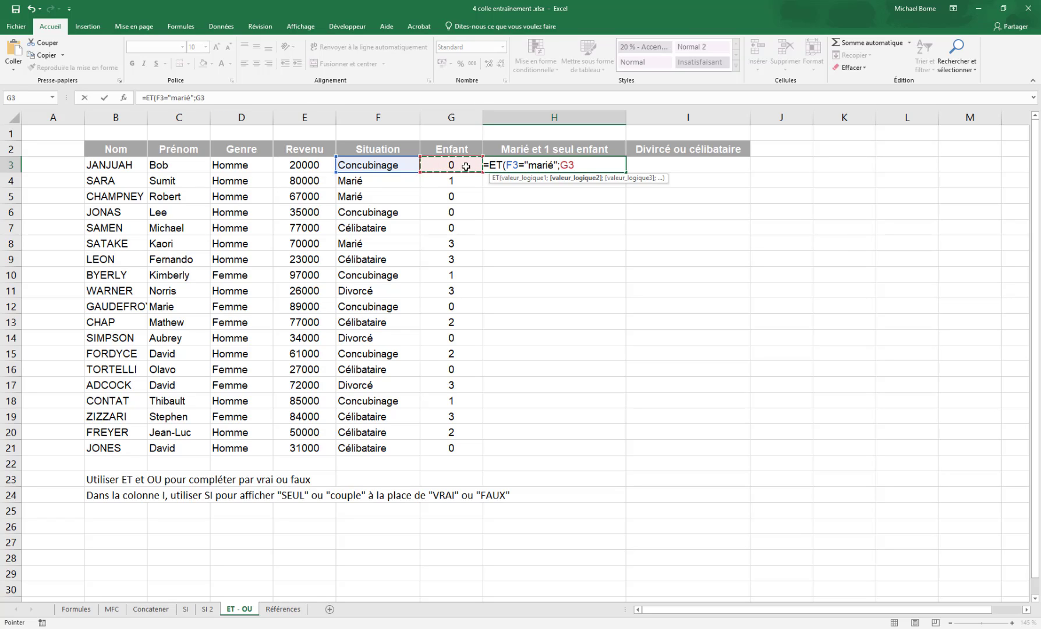
{"action": "type", "text": "=1"}
{"action": "key", "text": "Return"}
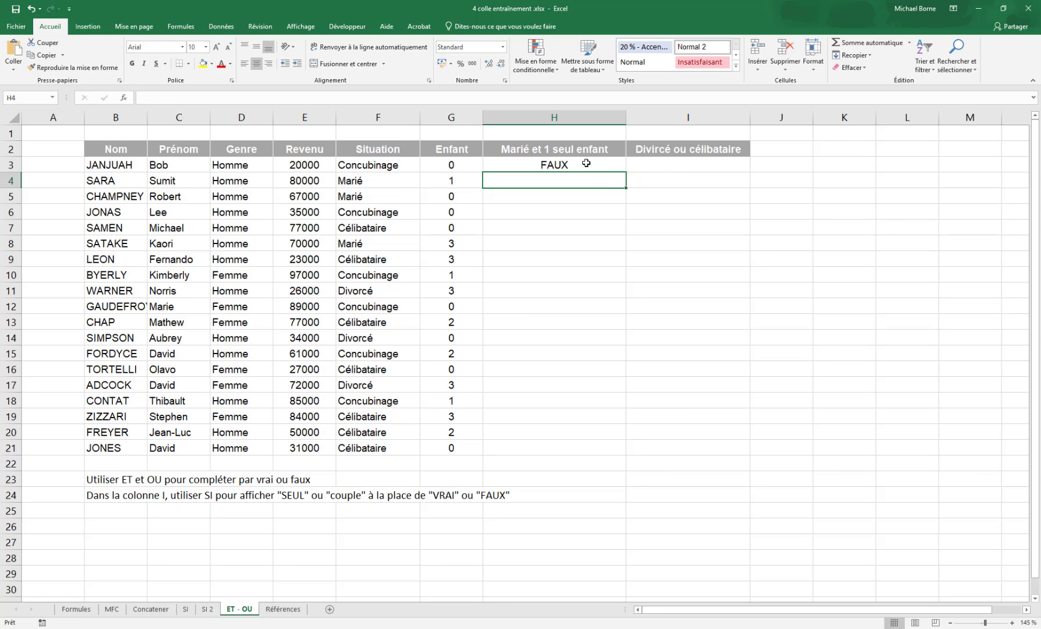
Fill the H3 ET formula down to H21 and check row 4's result against its situation and child count.
{"action": "left_click", "coordinate": [585, 164]}
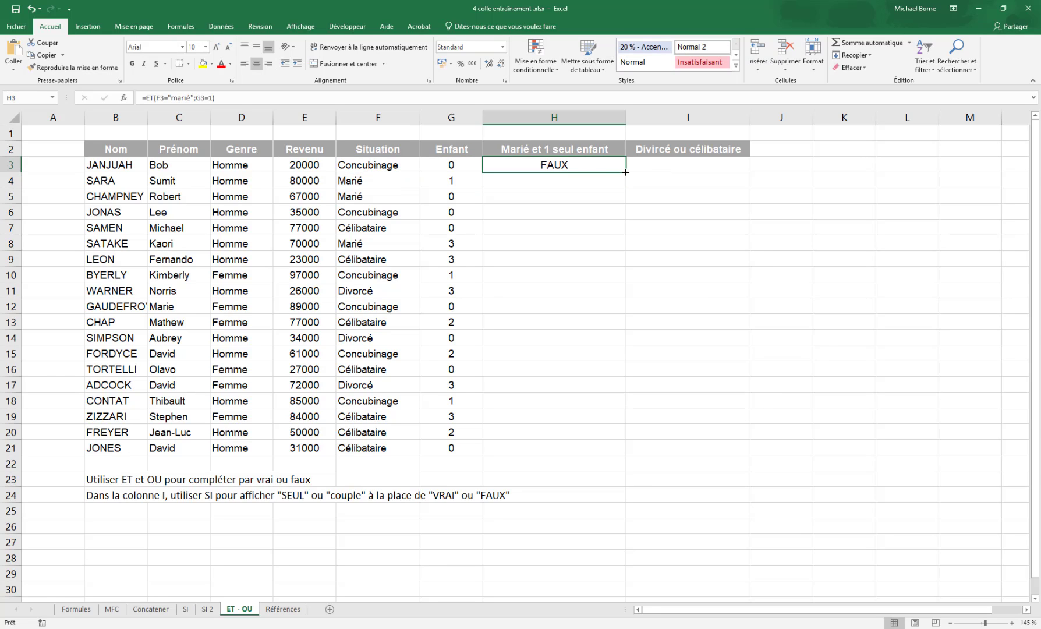
{"action": "left_click_drag", "start_coordinate": [626, 172], "coordinate": [603, 448]}
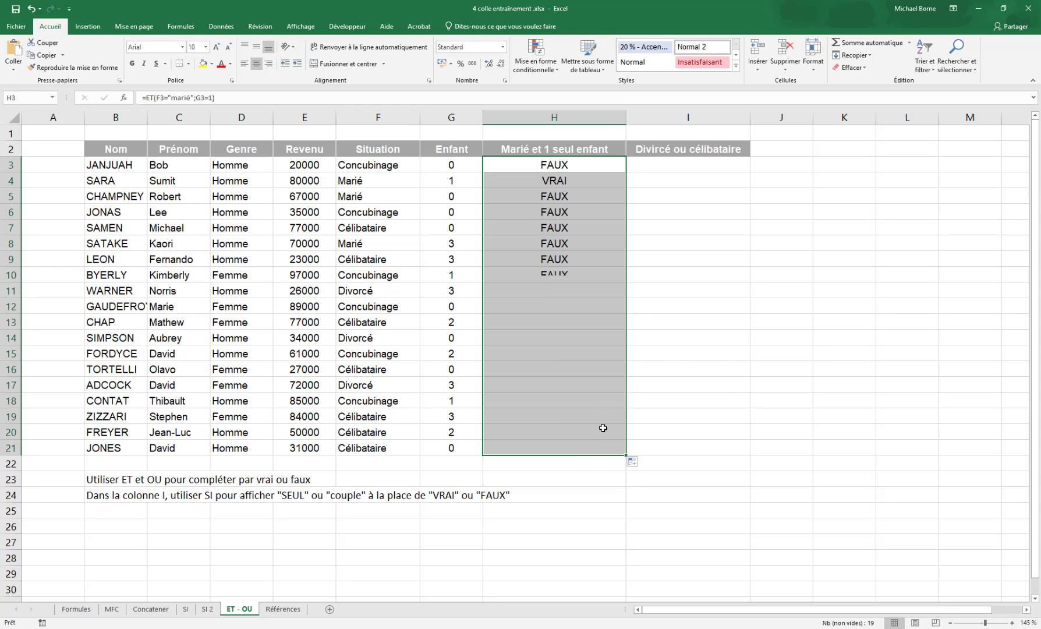
{"action": "left_click", "coordinate": [595, 181]}
{"action": "left_click_drag", "start_coordinate": [506, 182], "coordinate": [397, 181]}
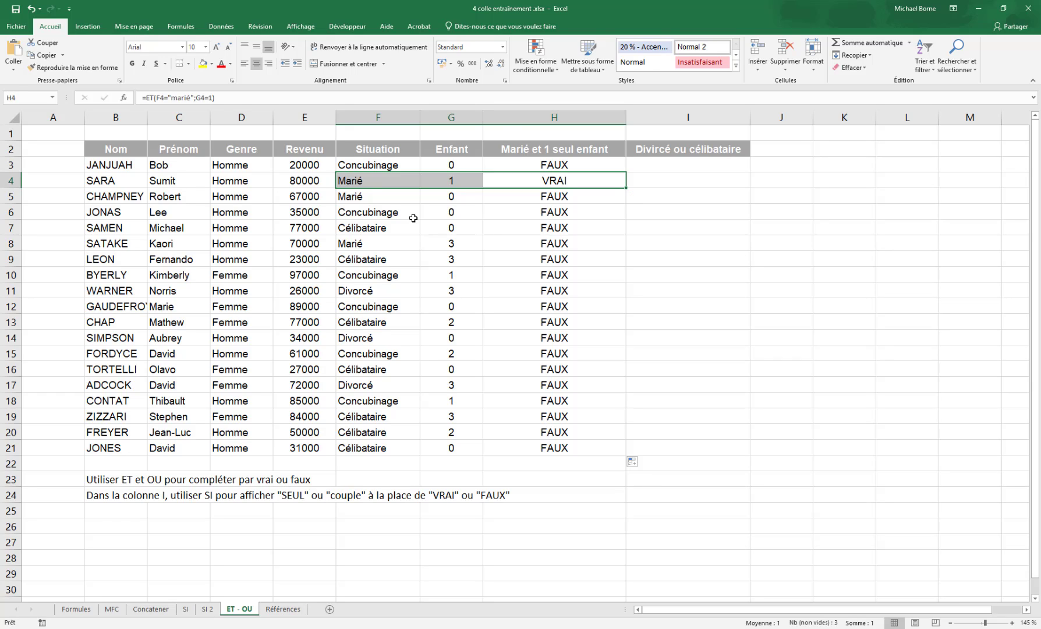
Enter =OU(F3="divorcé";F3="célibataire") in cell I3 of the divorced-or-single column.
{"action": "left_click", "coordinate": [672, 169]}
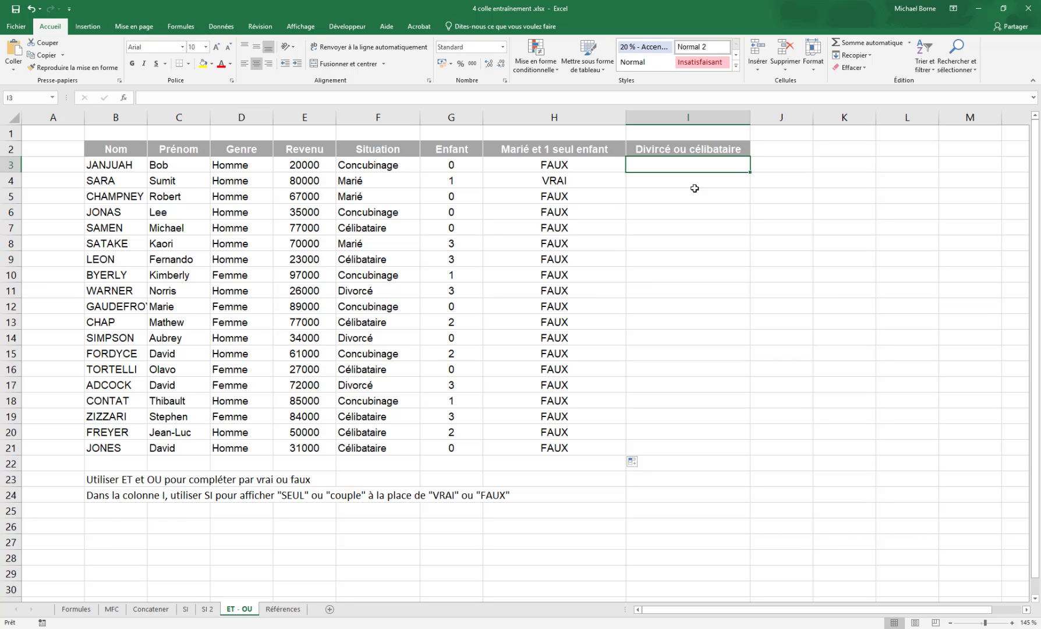
{"action": "type", "text": "=ou"}
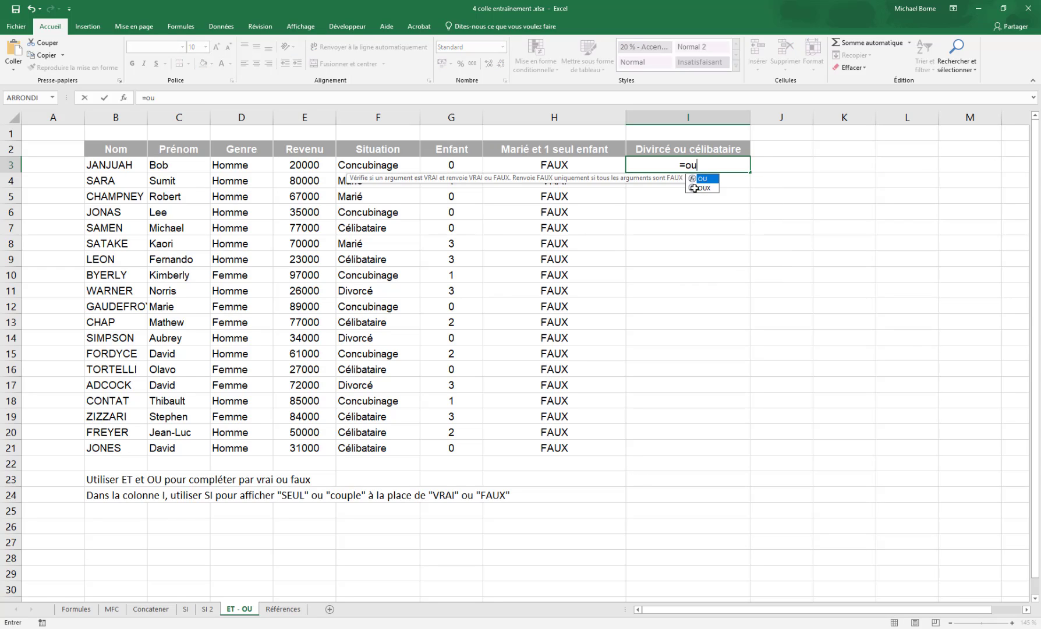
{"action": "double_click", "coordinate": [705, 178]}
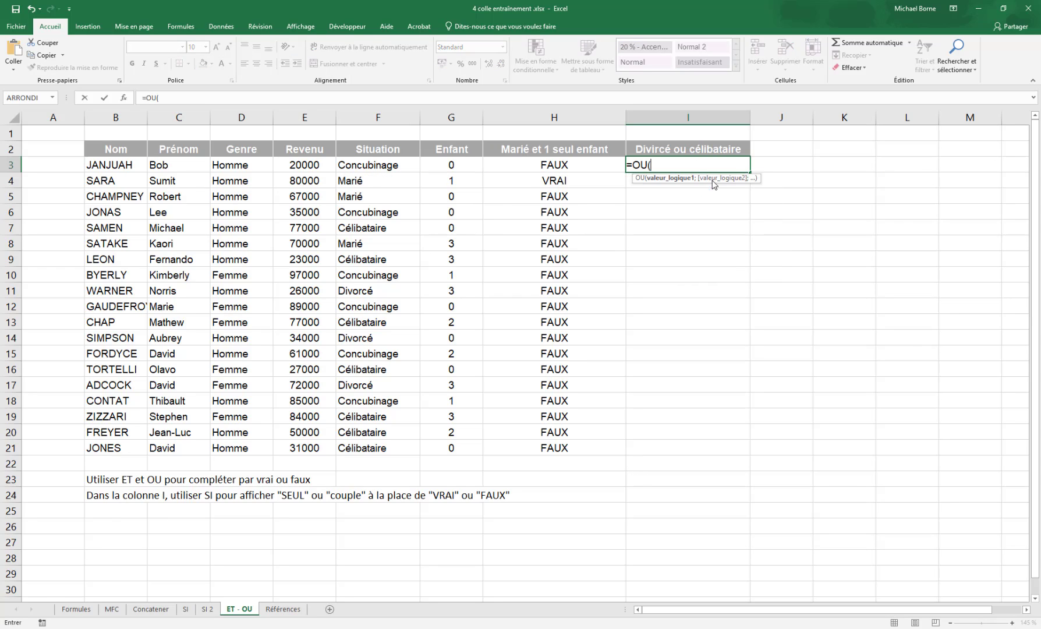
{"action": "left_click", "coordinate": [397, 164]}
{"action": "type", "text": "="}
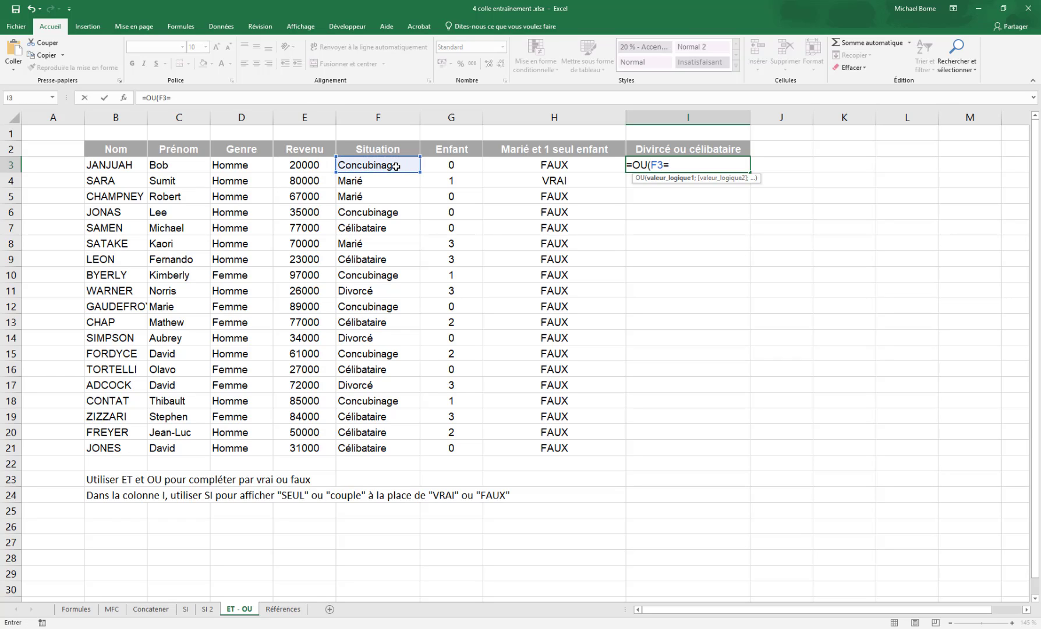
{"action": "type", "text": "\"divorcé\";"}
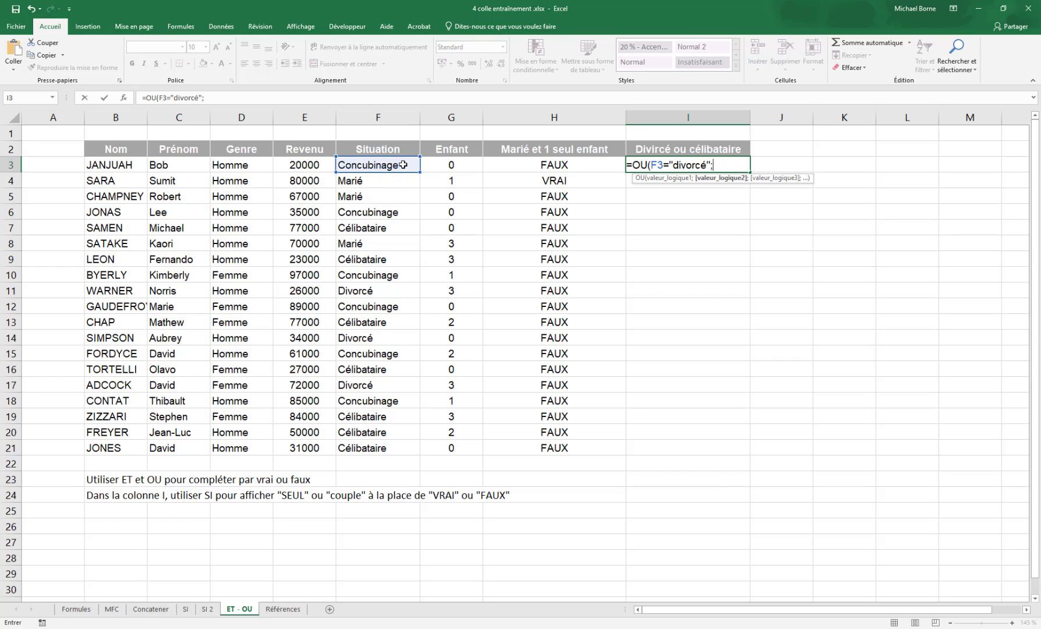
{"action": "left_click", "coordinate": [403, 164]}
{"action": "type", "text": "="}
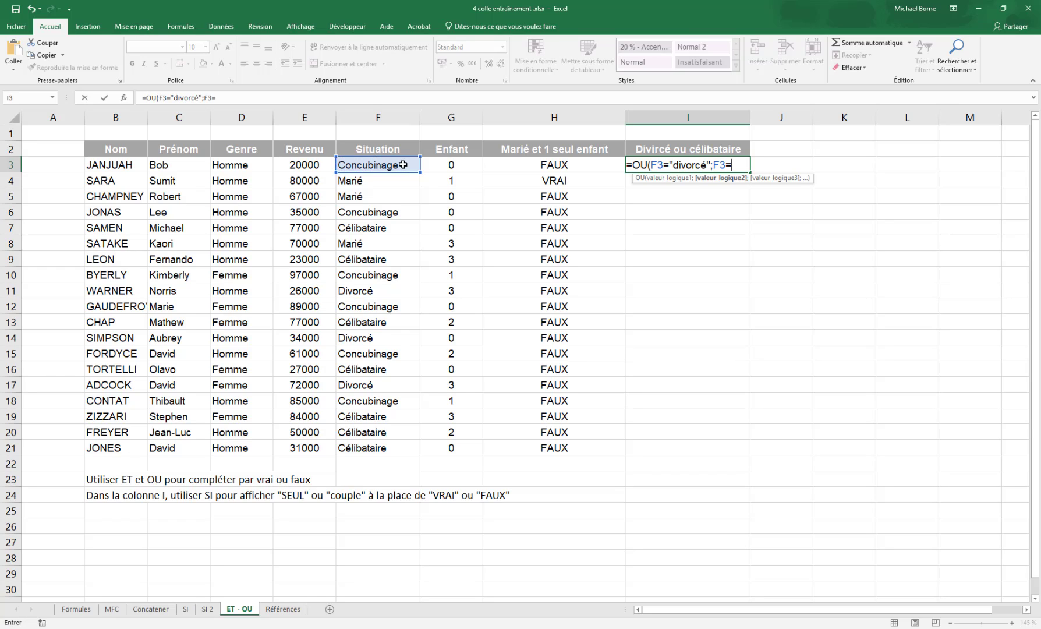
{"action": "type", "text": "\"célibat"}
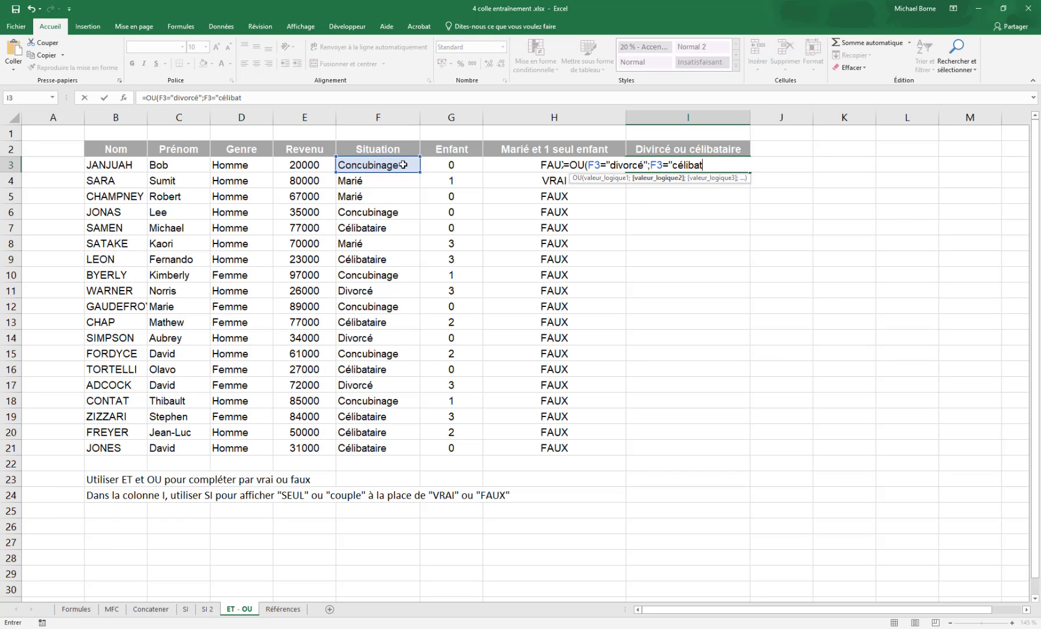
{"action": "type", "text": "aire\""}
{"action": "key", "text": "Return"}
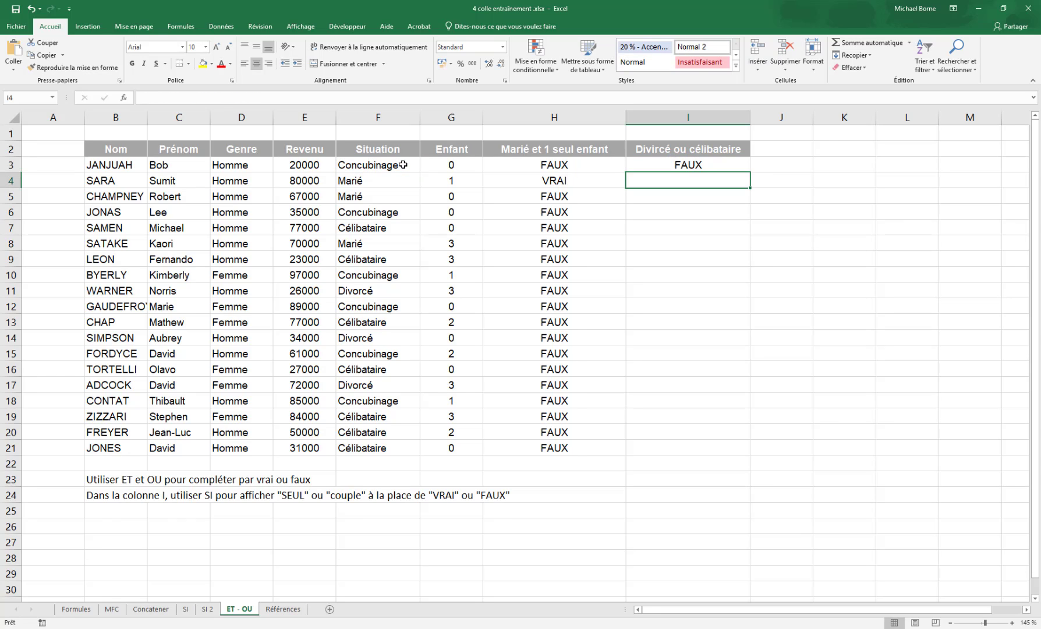
Fill the I3 OU formula down to I21 and check the results in rows 7 and 17 against their situations.
{"action": "left_click", "coordinate": [713, 165]}
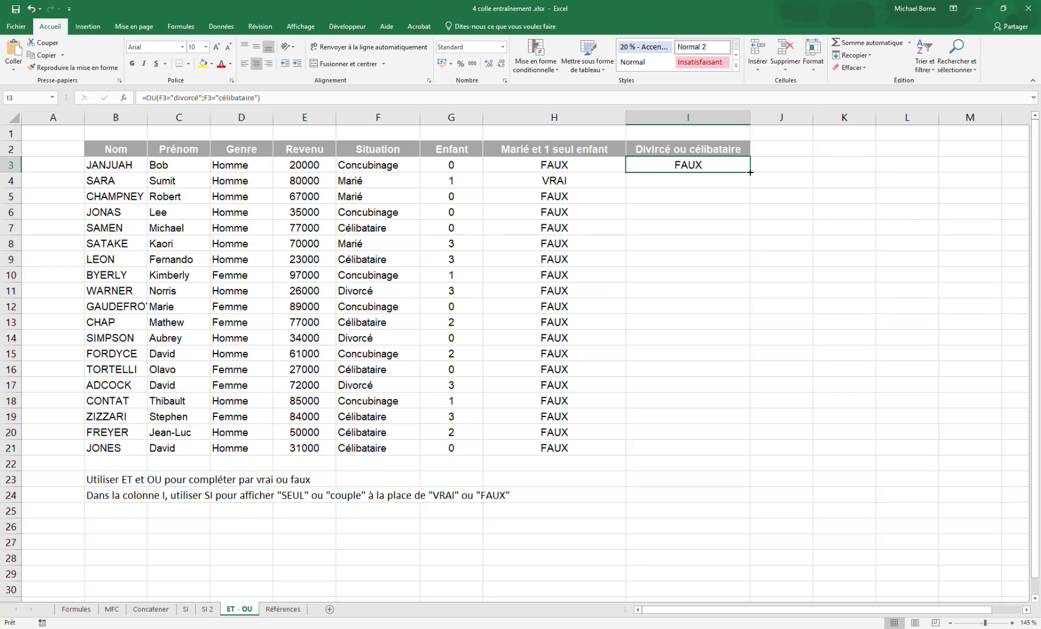
{"action": "left_click_drag", "start_coordinate": [749, 172], "coordinate": [738, 453]}
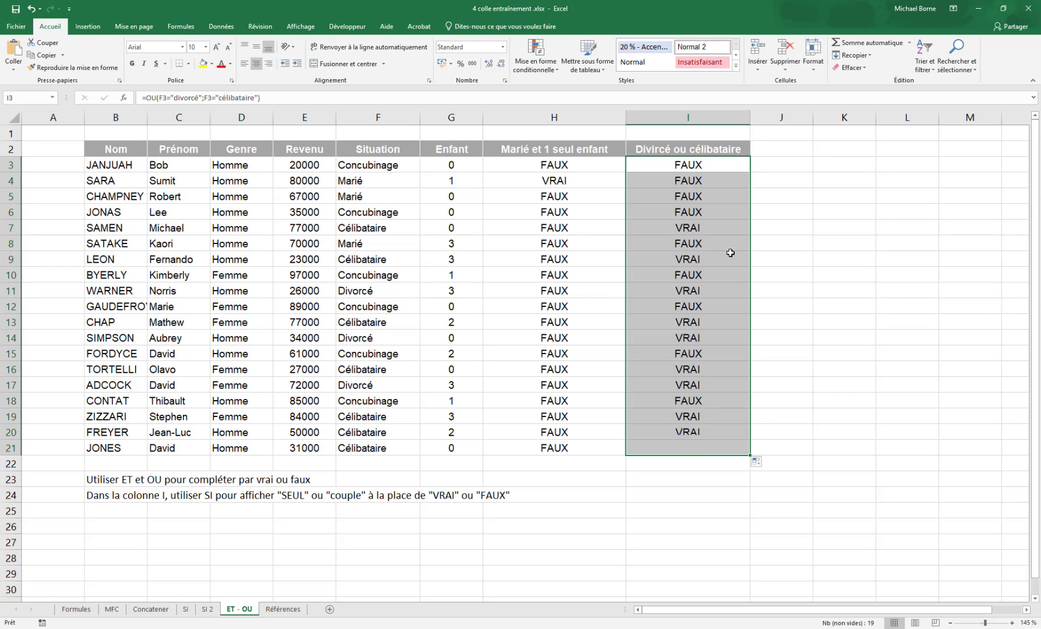
{"action": "left_click", "coordinate": [665, 228]}
{"action": "left_click_drag", "start_coordinate": [665, 227], "coordinate": [399, 227]}
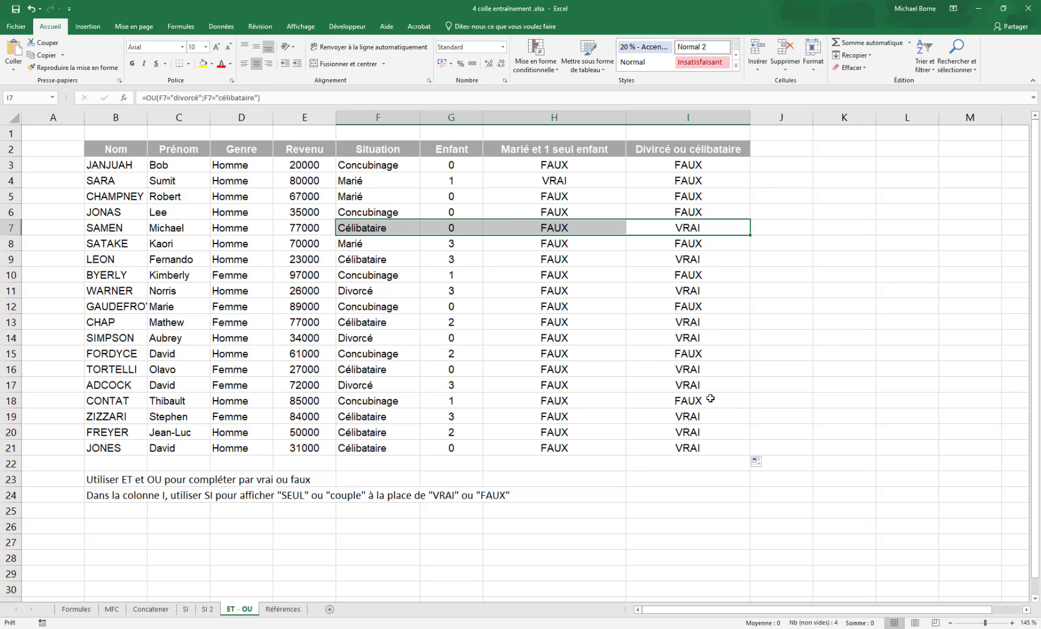
{"action": "left_click_drag", "start_coordinate": [711, 384], "coordinate": [384, 386]}
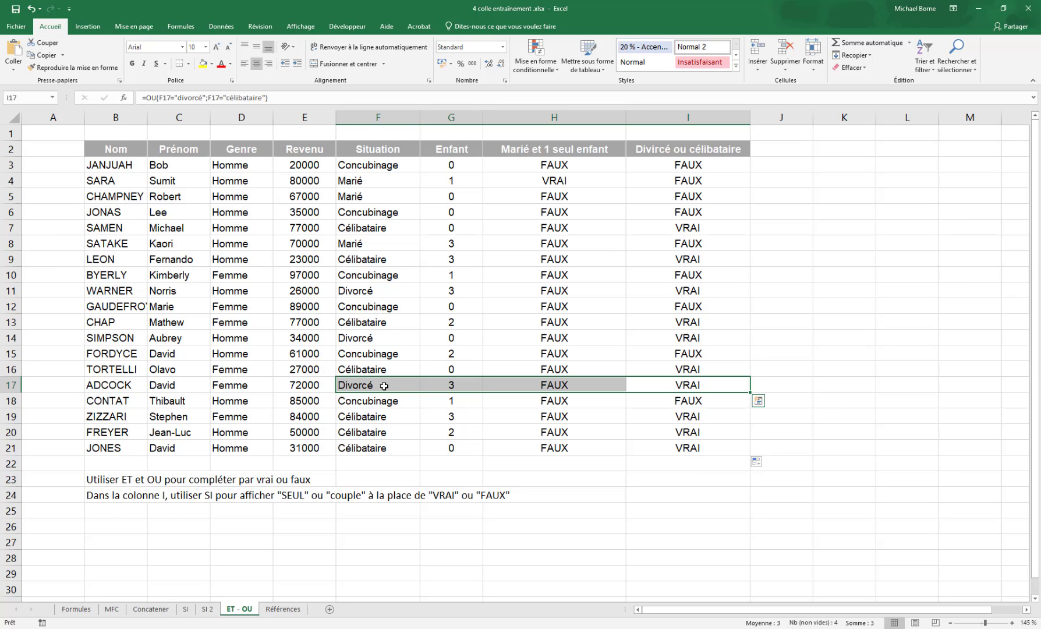
In cell I3 of the ET - OU sheet, nest the existing OU formula inside a SI function as its logical test.
{"action": "left_click", "coordinate": [711, 166]}
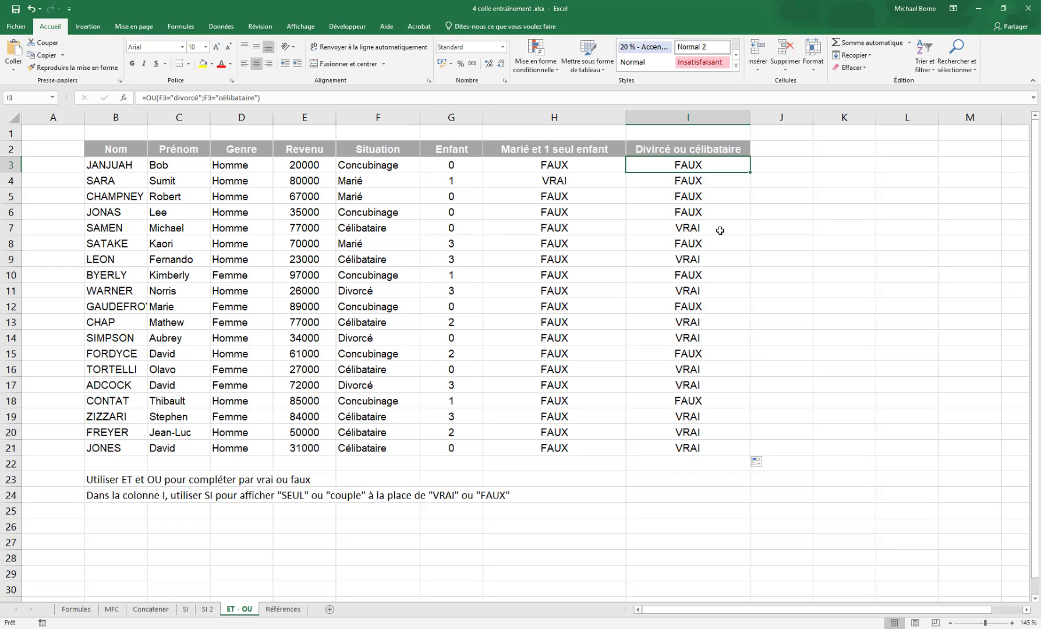
{"action": "double_click", "coordinate": [725, 167]}
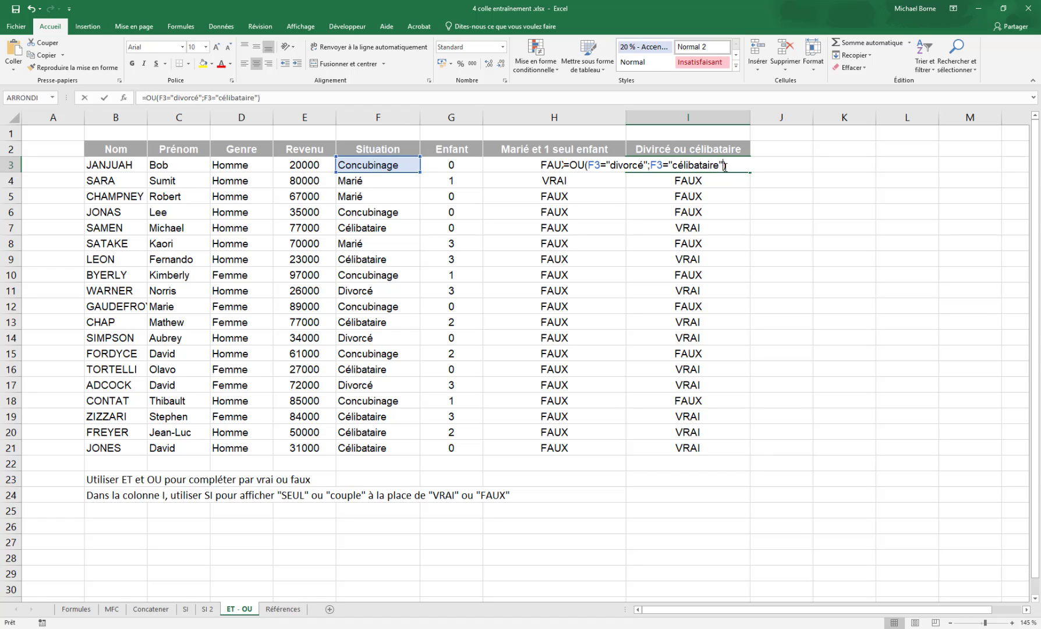
{"action": "left_click", "coordinate": [569, 165]}
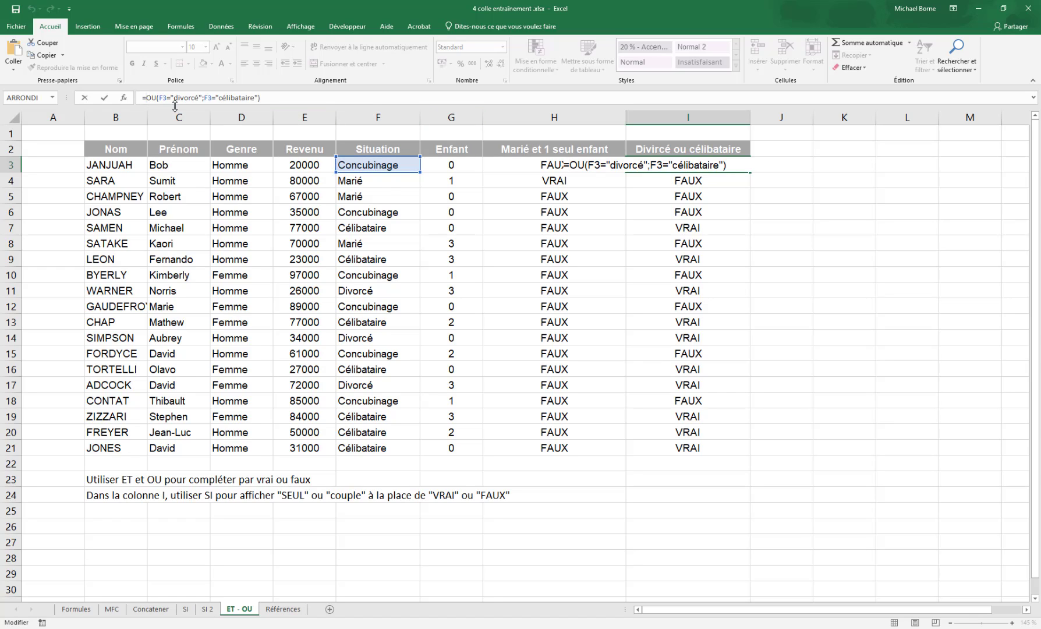
{"action": "type", "text": "SI("}
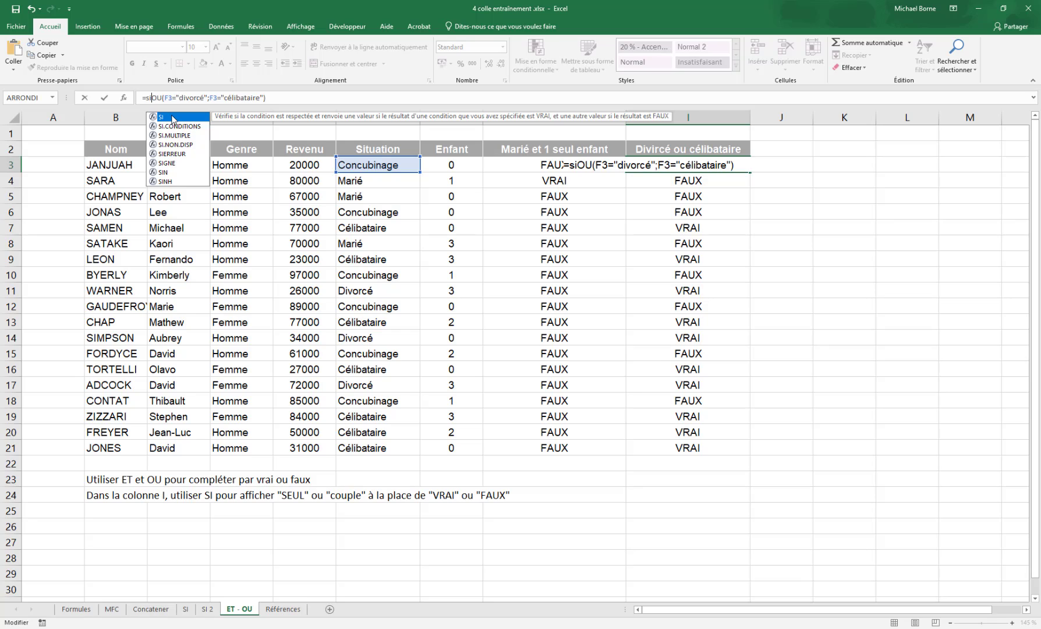
{"action": "left_click_drag", "start_coordinate": [155, 98], "coordinate": [270, 96]}
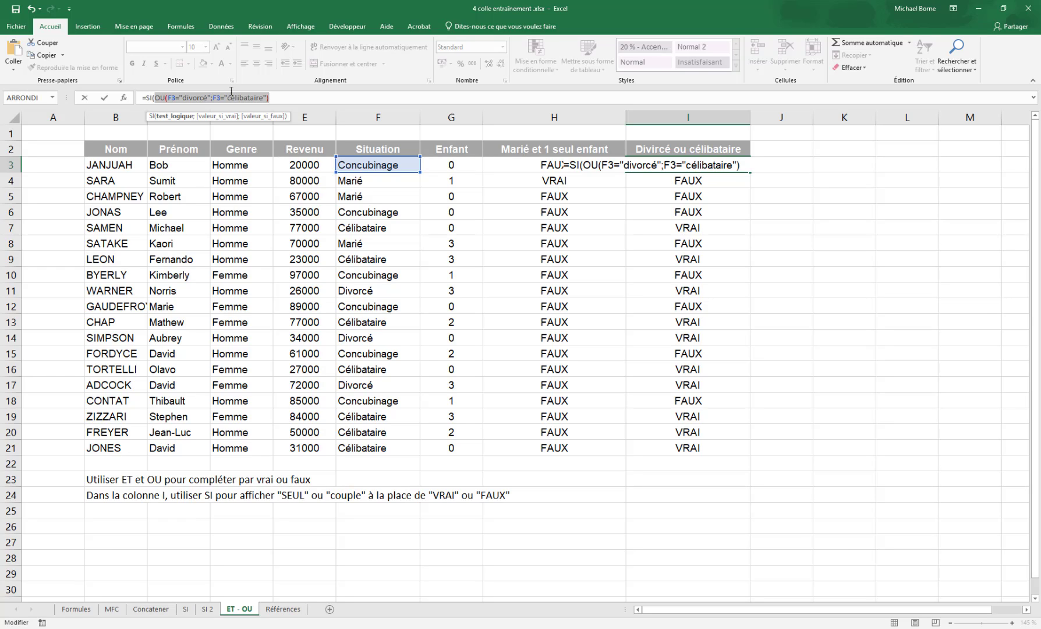
{"action": "left_click", "coordinate": [293, 94]}
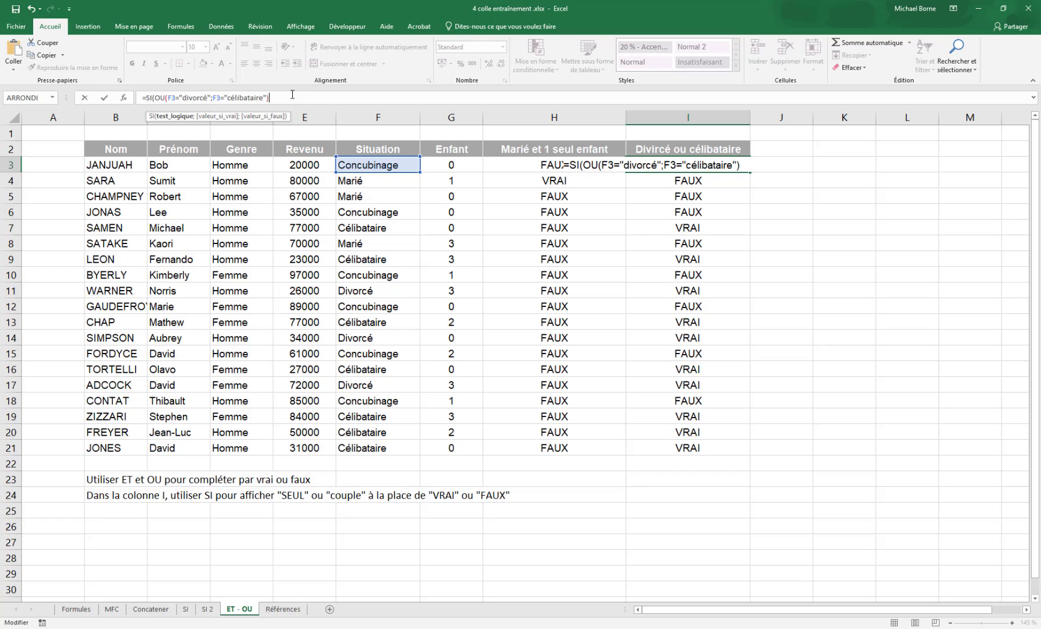
Complete the I3 SI formula with "seul" if true and "en couple" if false, and fill it down to I21.
{"action": "type", "text": ";\"seul"}
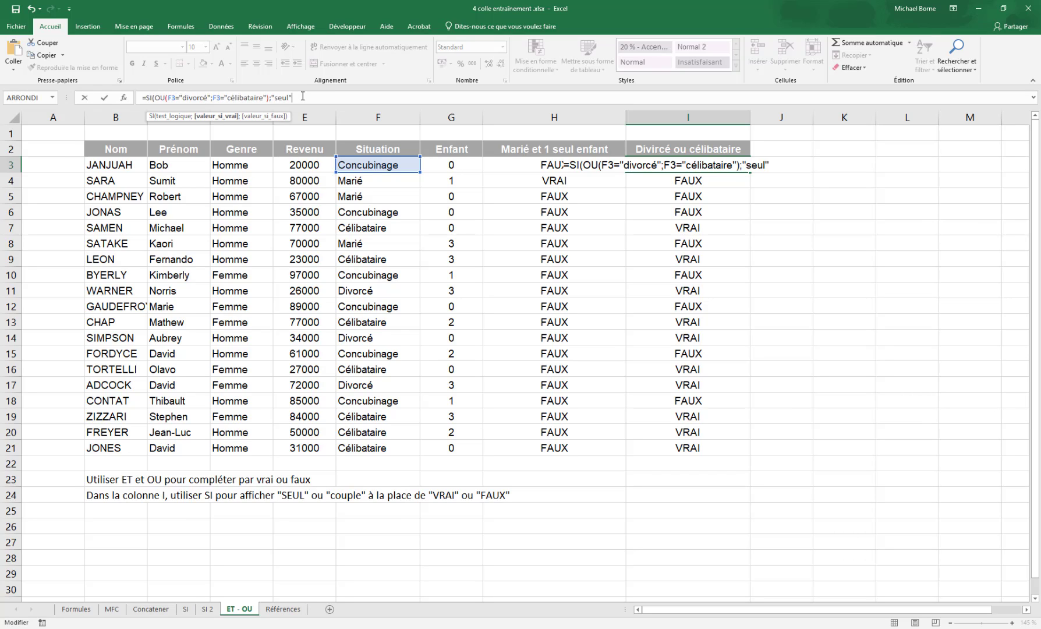
{"action": "type", "text": "\";"}
{"action": "type", "text": "\"en coup"}
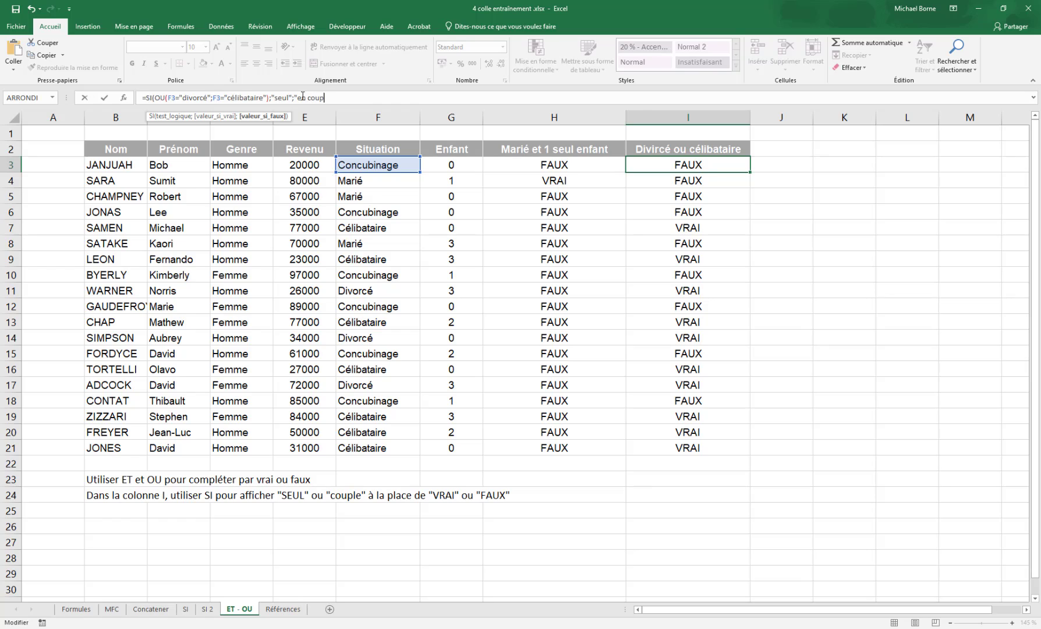
{"action": "type", "text": "le\")"}
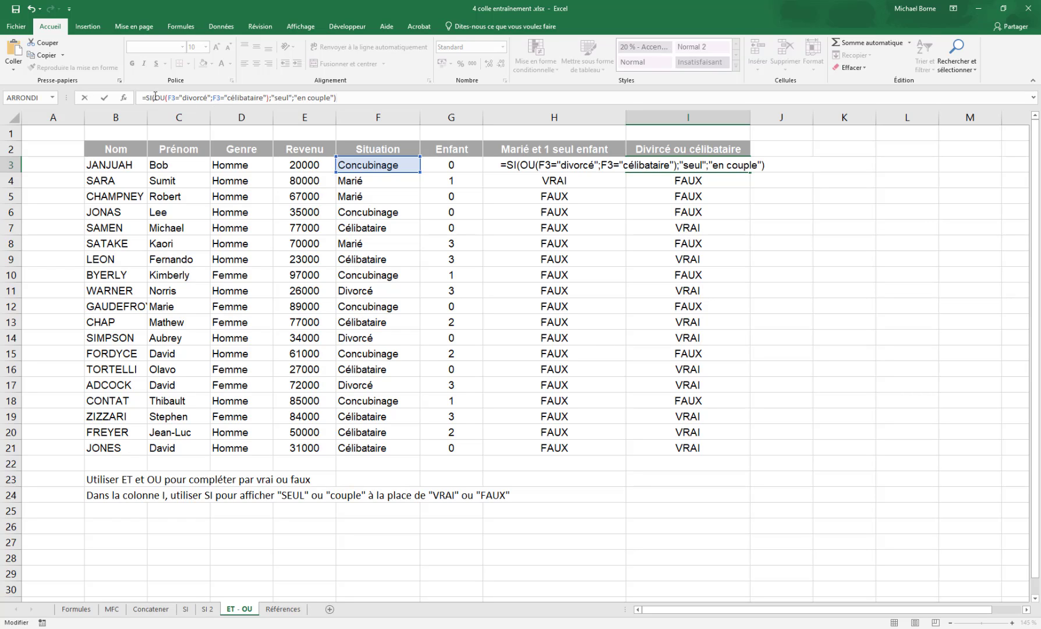
{"action": "left_click_drag", "start_coordinate": [155, 98], "coordinate": [270, 98]}
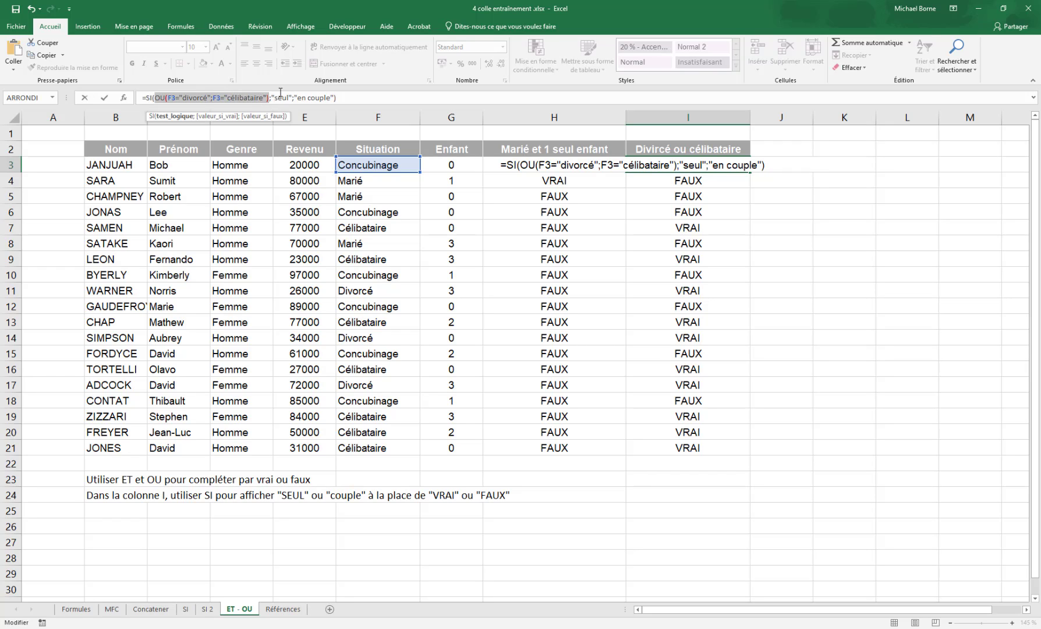
{"action": "left_click", "coordinate": [344, 98]}
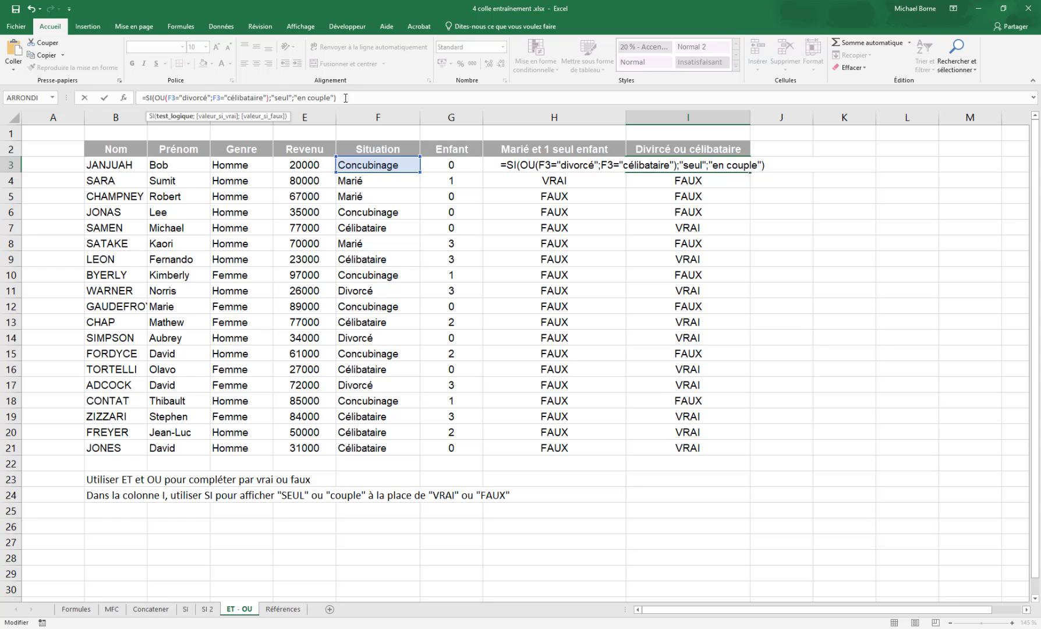
{"action": "key", "text": "Return"}
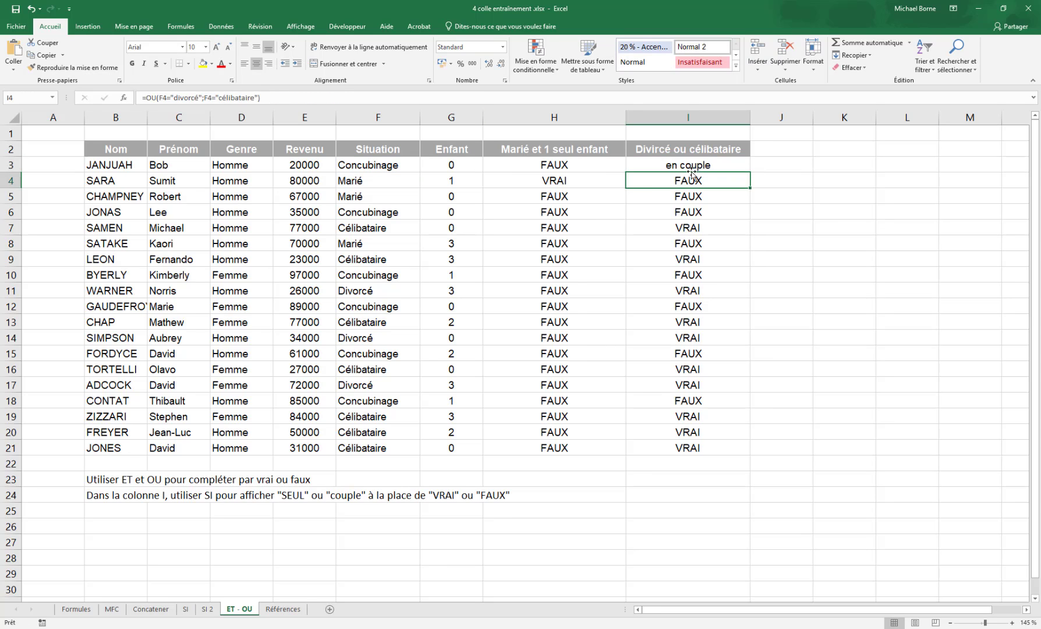
{"action": "left_click", "coordinate": [693, 167]}
{"action": "left_click_drag", "start_coordinate": [750, 172], "coordinate": [740, 458]}
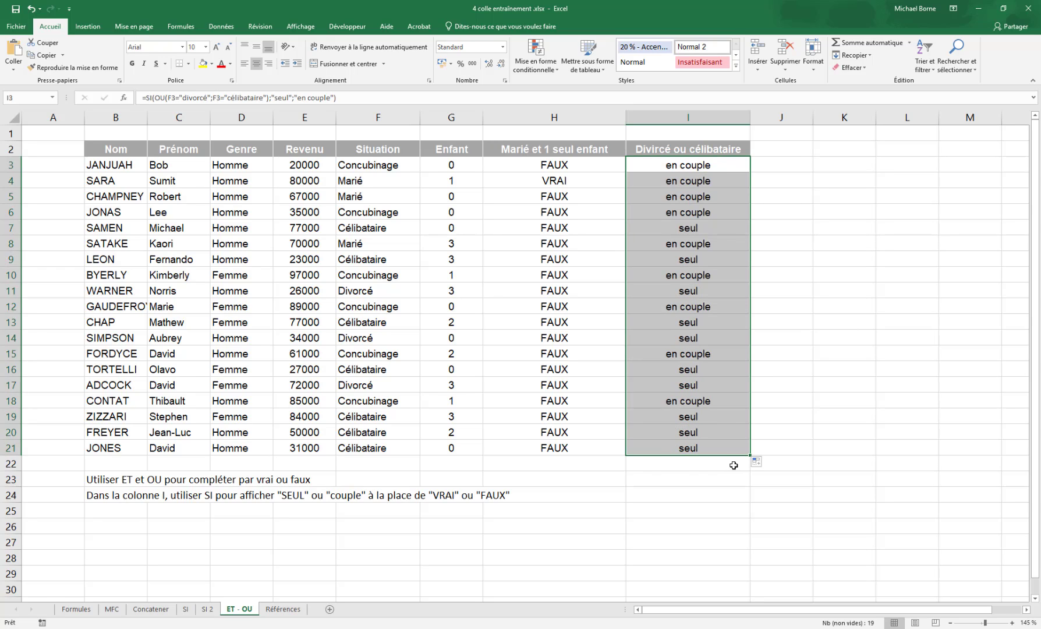
Open the Références sheet, try filling the C3 formula over C3:F7, and undo the fill.
{"action": "left_click", "coordinate": [283, 609]}
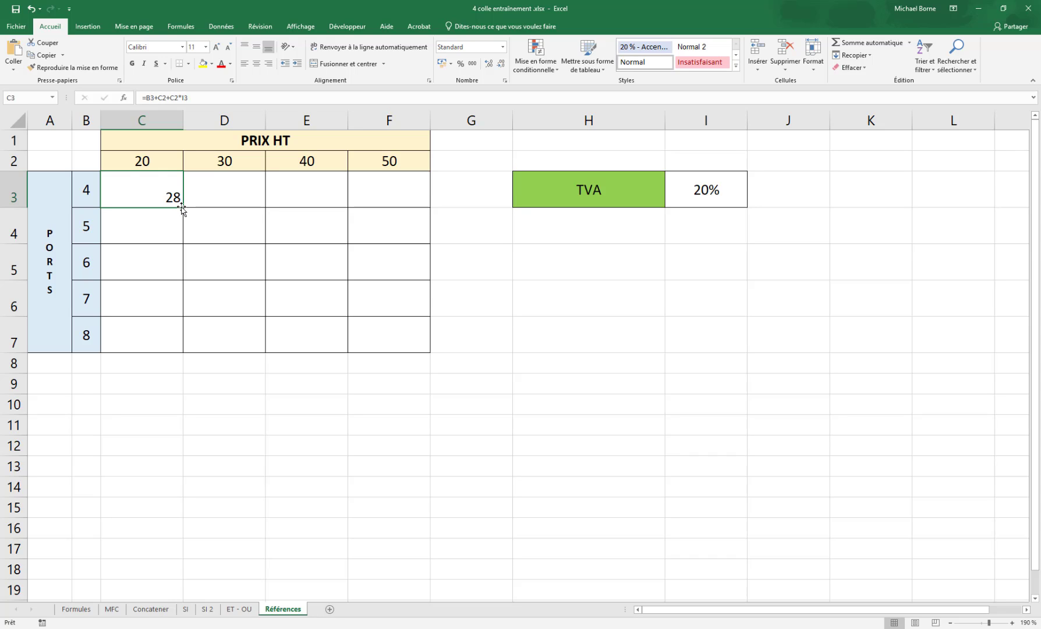
{"action": "left_click_drag", "start_coordinate": [182, 209], "coordinate": [396, 352]}
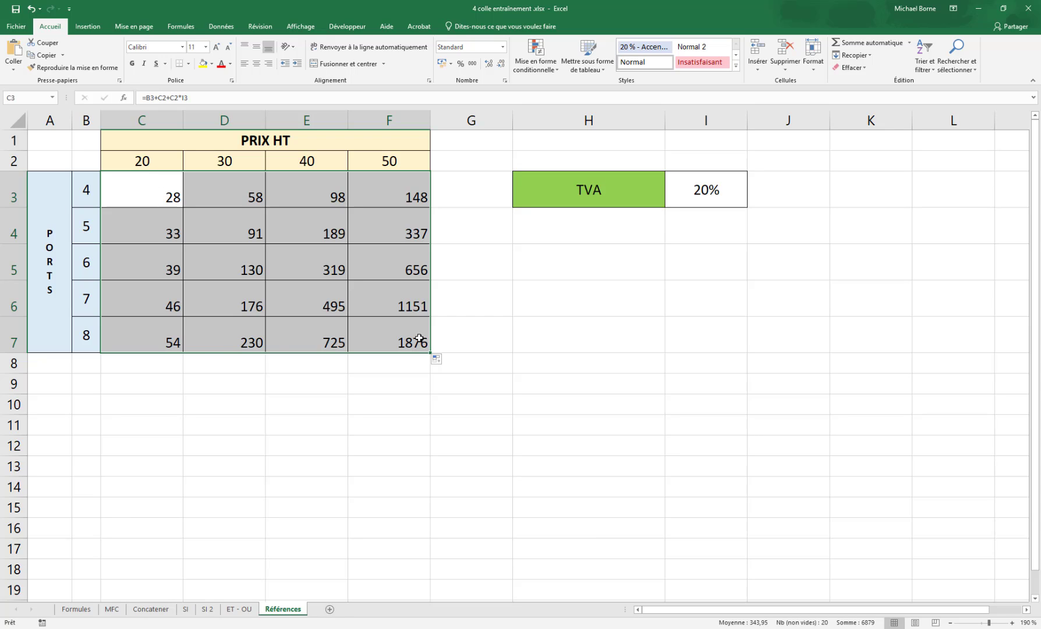
{"action": "key", "text": "ctrl+z"}
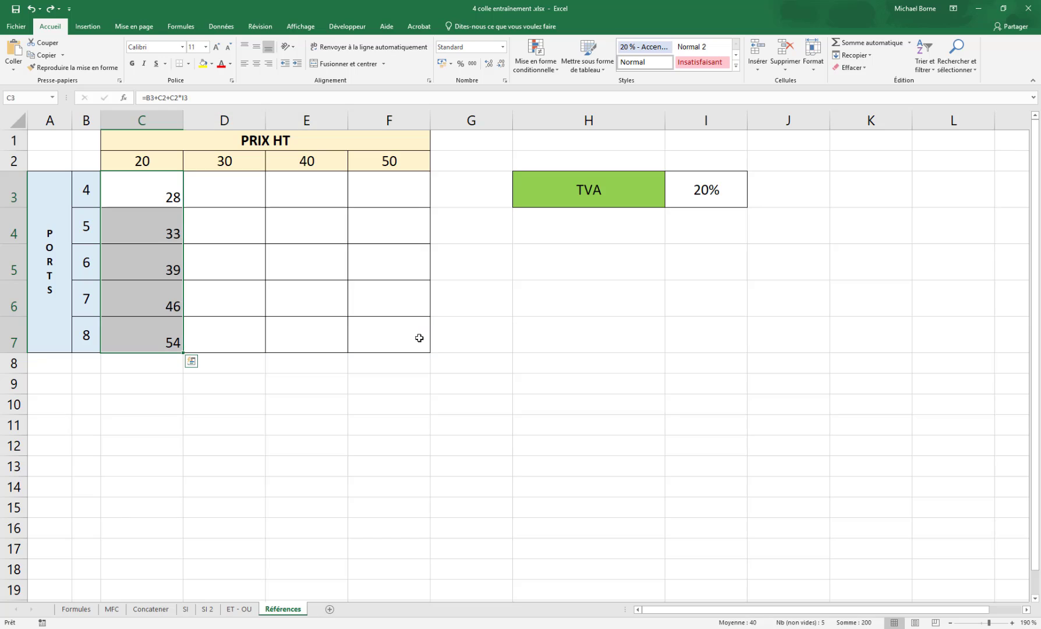
{"action": "key", "text": "ctrl+z"}
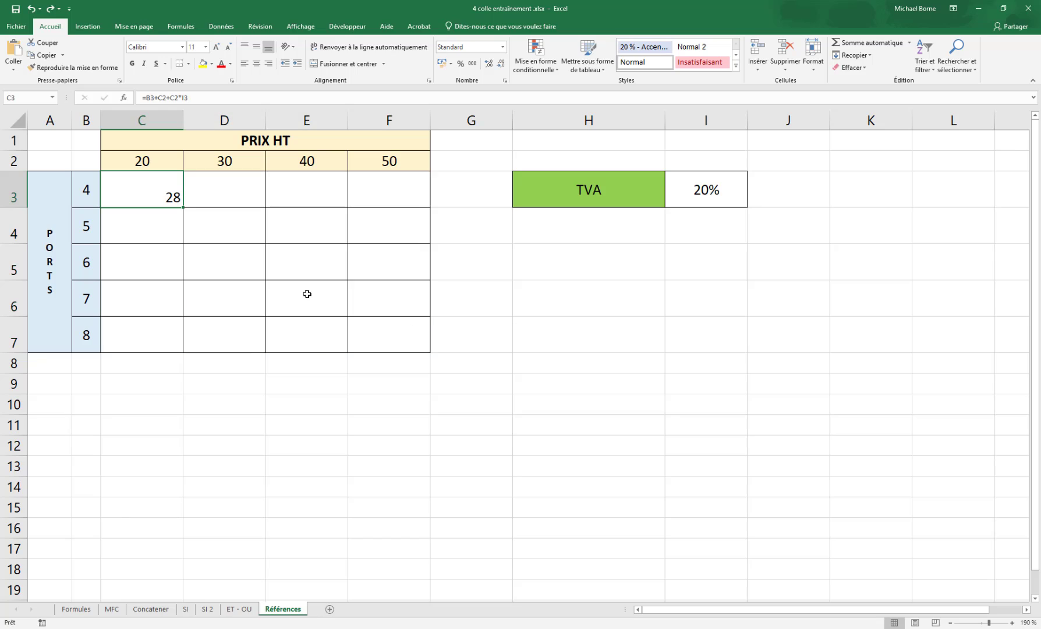
In the C3 formula on the Références sheet, make the TVA rate reference fully absolute as $I$3.
{"action": "double_click", "coordinate": [147, 190]}
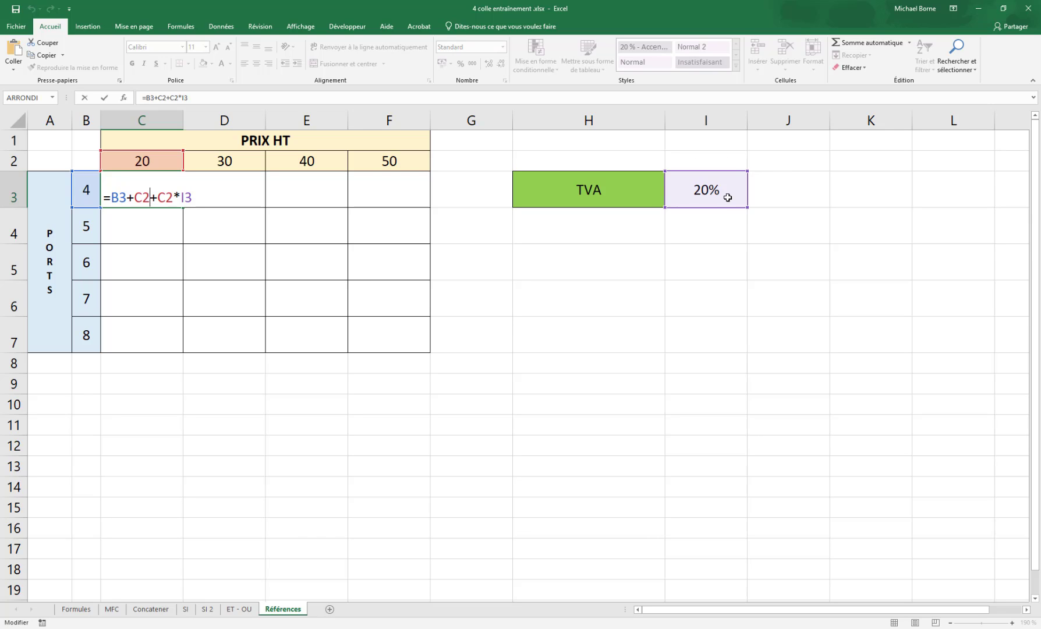
{"action": "left_click", "coordinate": [187, 200]}
{"action": "left_click", "coordinate": [194, 203]}
{"action": "key", "text": "F4"}
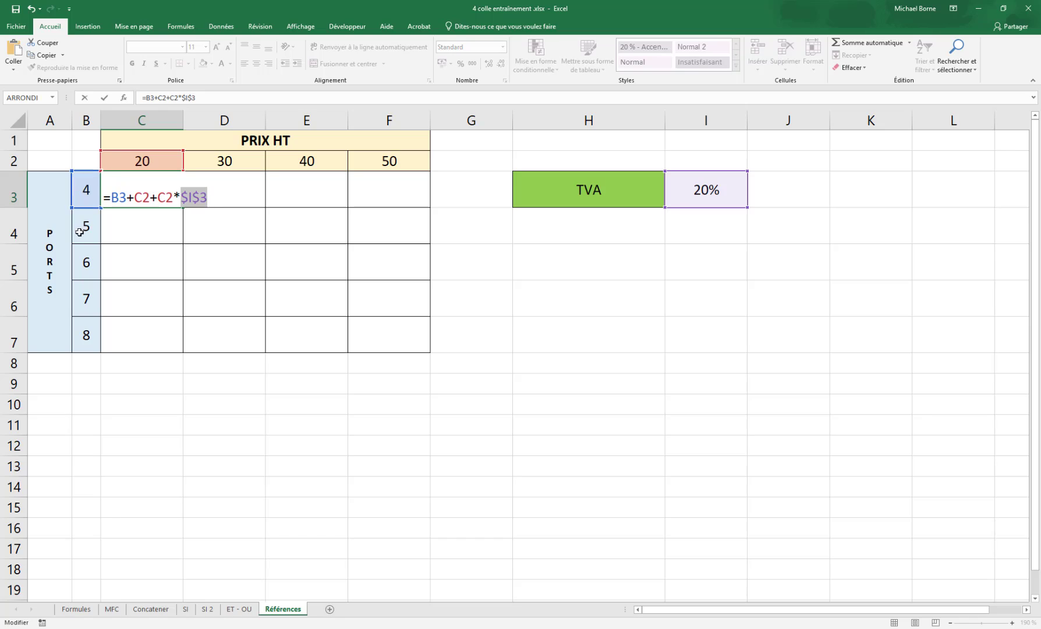
Lock only the column of the port cost reference in the C3 formula, making it $B3.
{"action": "left_click", "coordinate": [119, 198]}
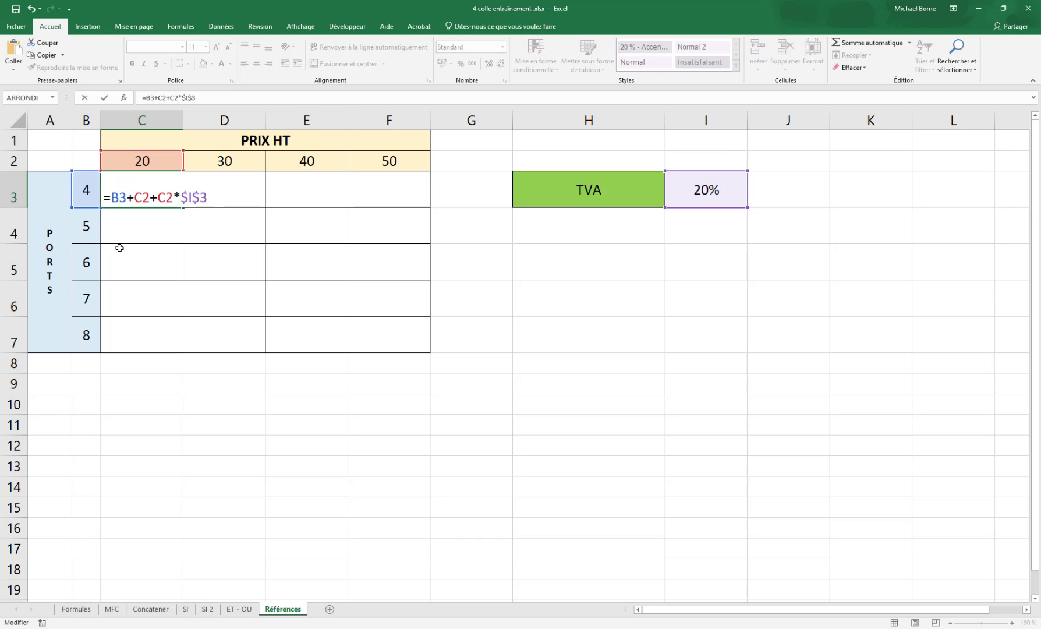
{"action": "key", "text": "F4"}
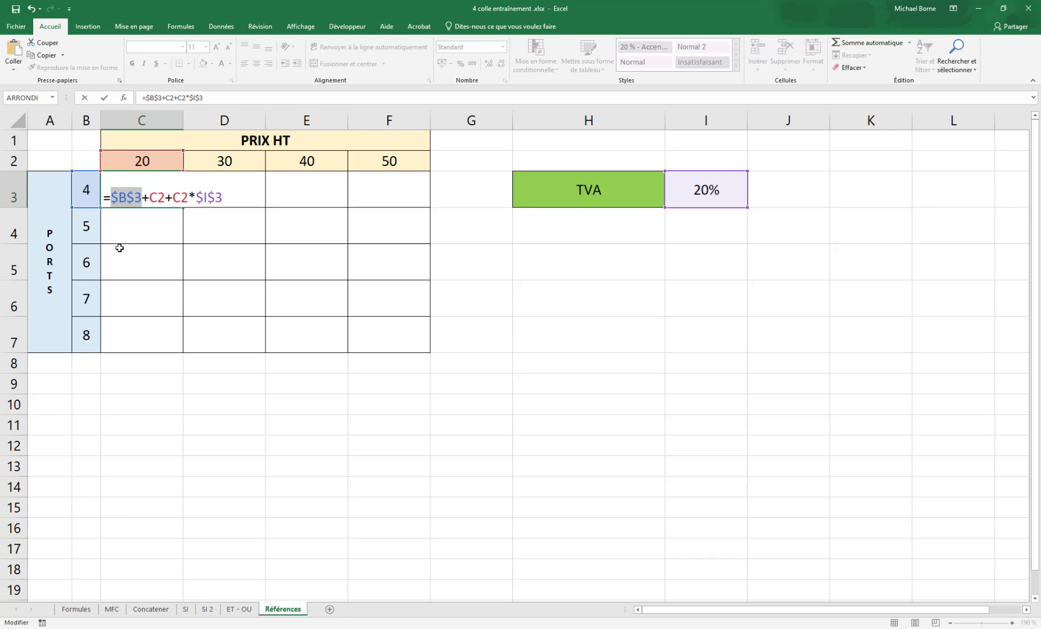
{"action": "key", "text": "F4"}
{"action": "key", "text": "F4"}
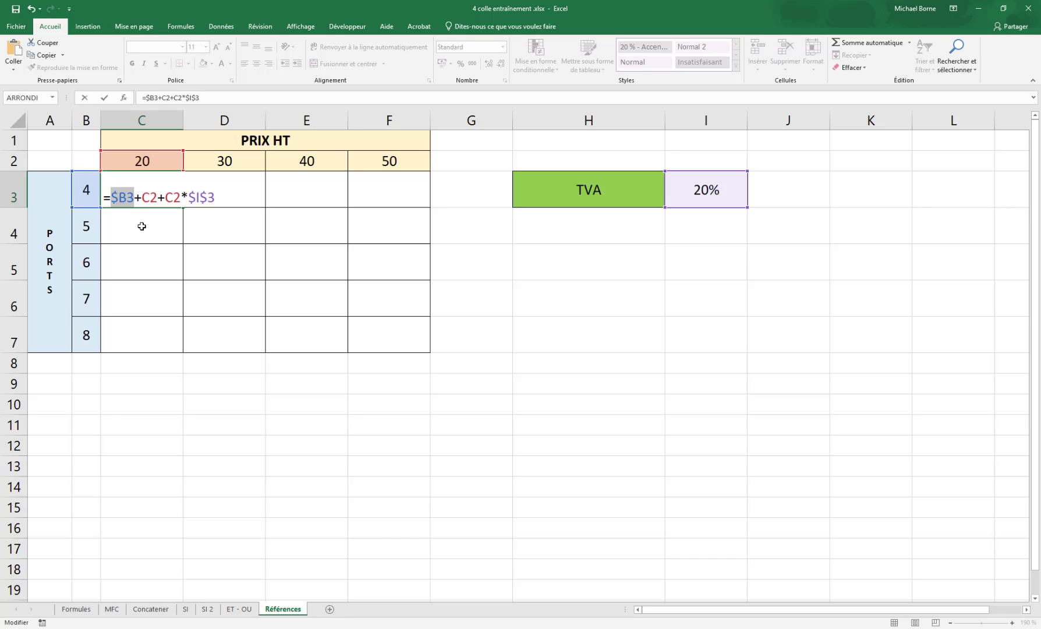
Lock only the row of both price references in C3, completing the formula as =$B3+C$2+C$2*$I$3.
{"action": "left_click", "coordinate": [153, 198]}
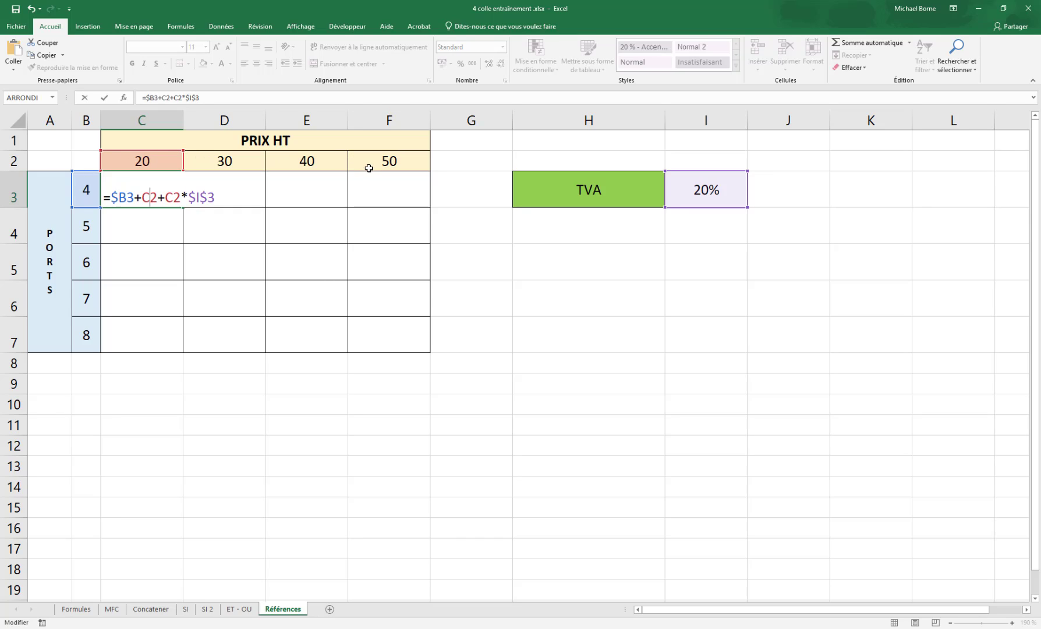
{"action": "key", "text": "F4"}
{"action": "key", "text": "F4"}
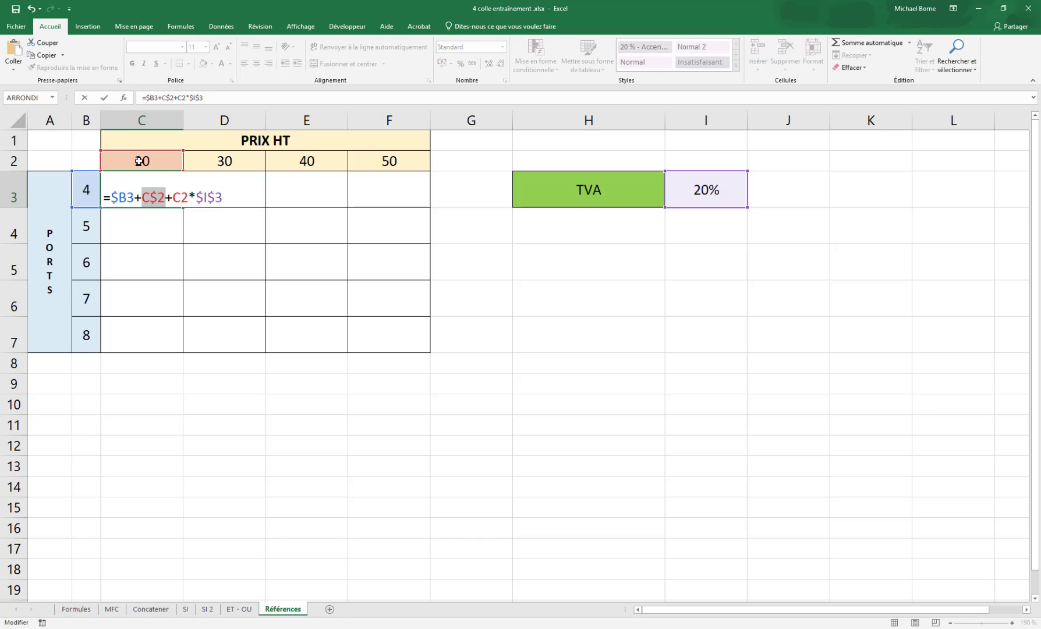
{"action": "left_click", "coordinate": [185, 199]}
{"action": "key", "text": "F4"}
{"action": "key", "text": "F4"}
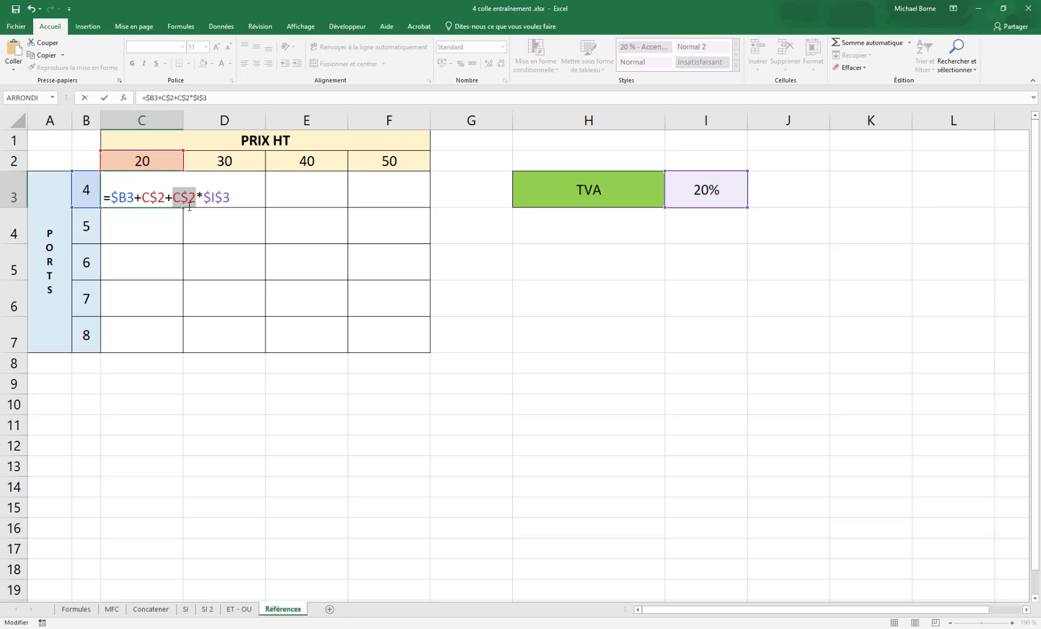
{"action": "key", "text": "Return"}
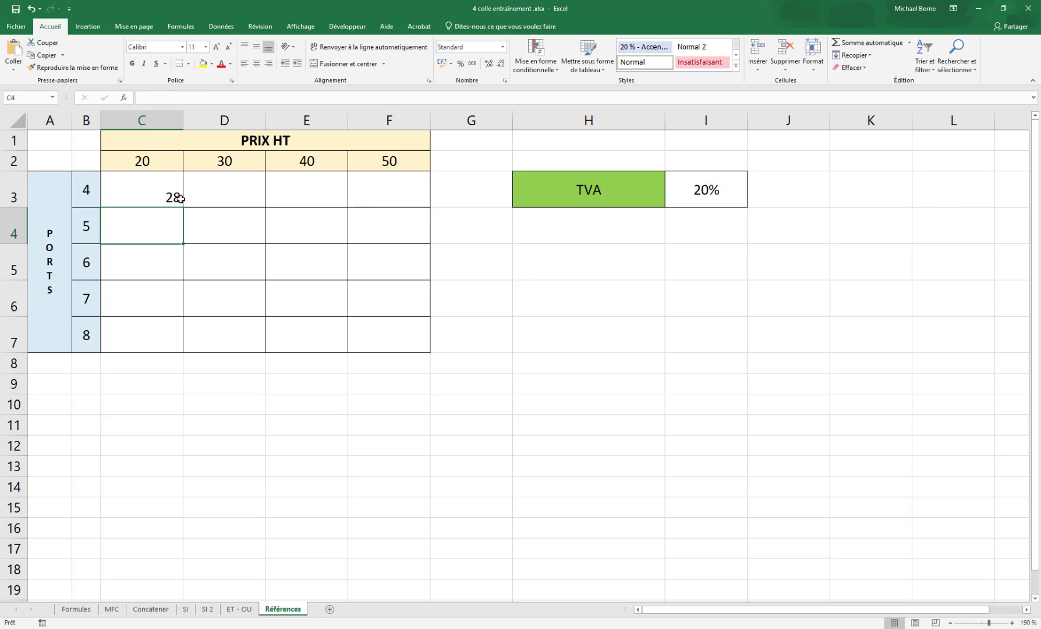
Fill the C3 formula down to C7 and across to column F, and check the cell references in F6.
{"action": "left_click", "coordinate": [166, 196]}
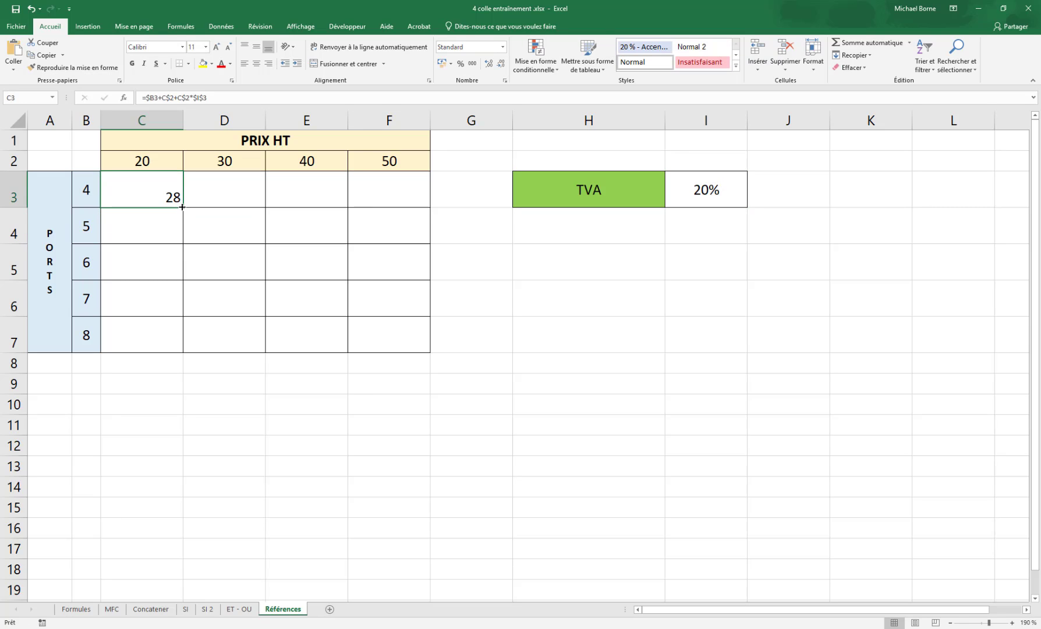
{"action": "left_click_drag", "start_coordinate": [181, 207], "coordinate": [183, 350]}
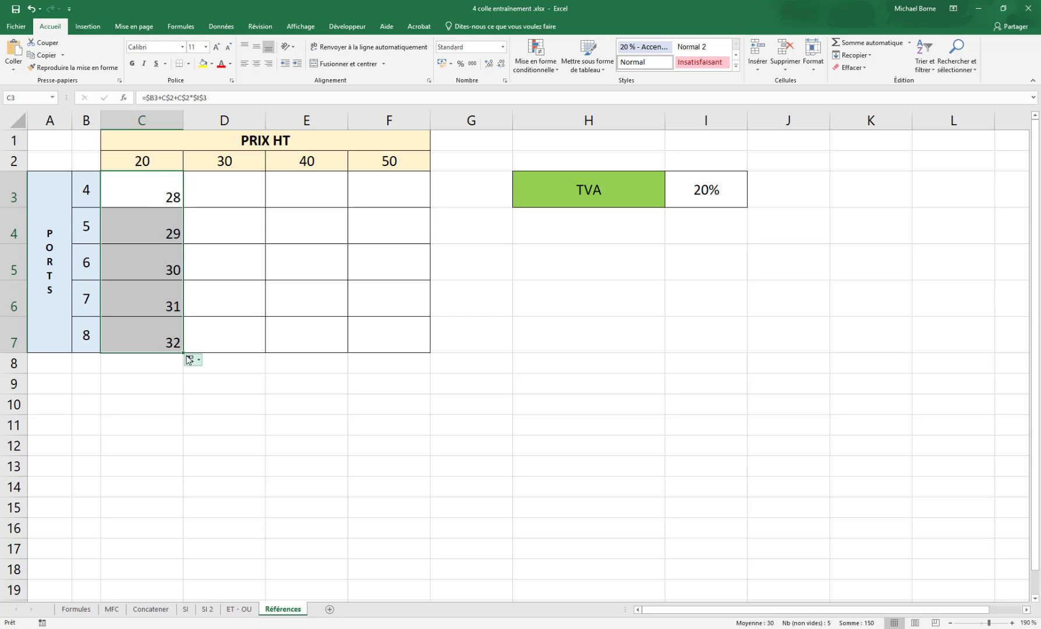
{"action": "left_click_drag", "start_coordinate": [182, 353], "coordinate": [420, 354]}
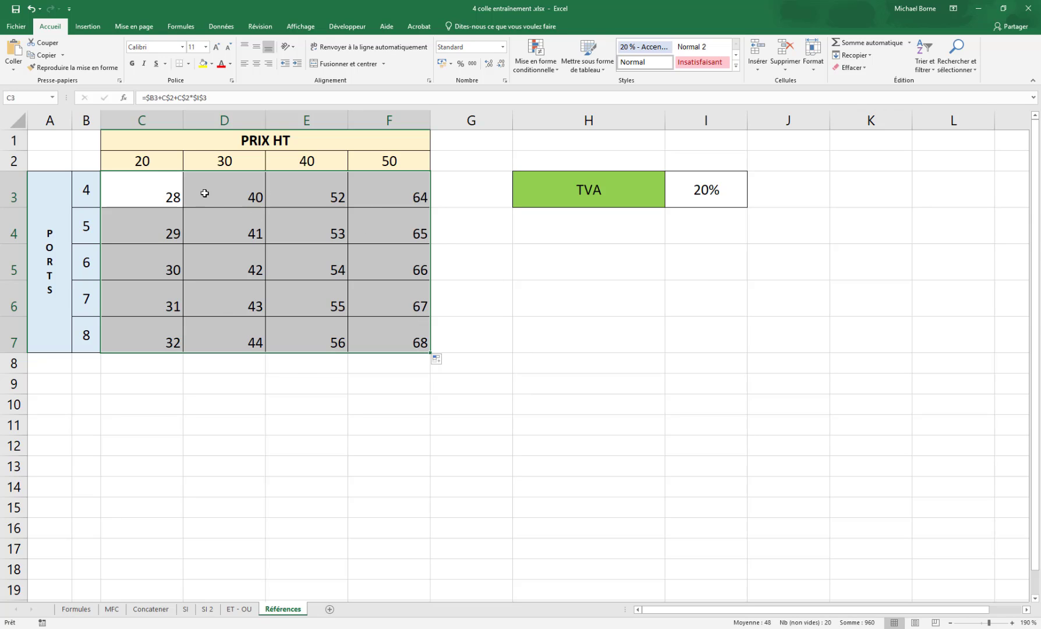
{"action": "double_click", "coordinate": [390, 298]}
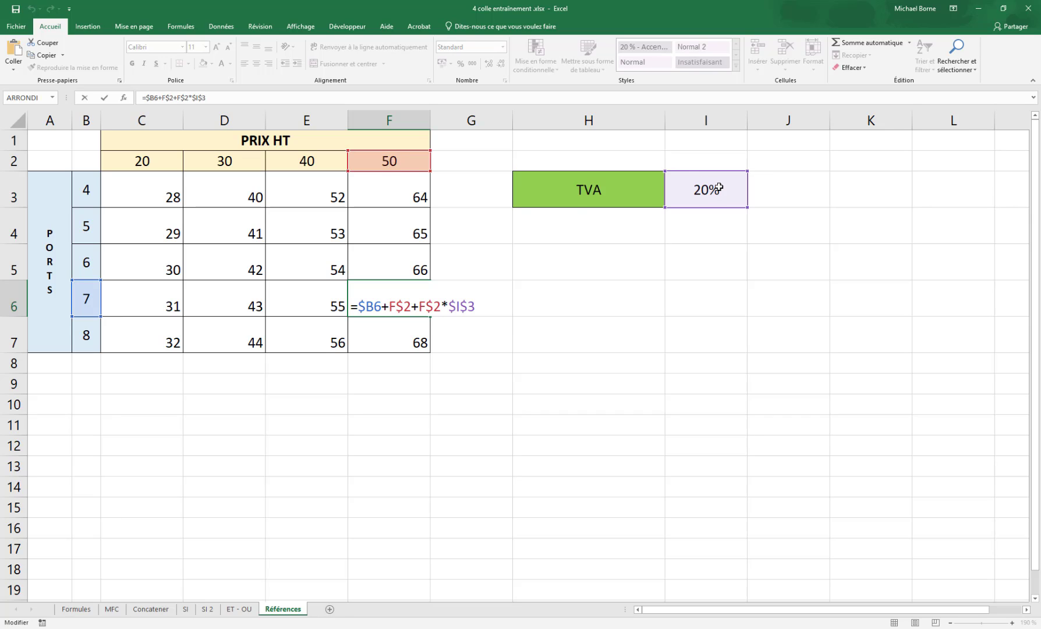
{"action": "key", "text": "Return"}
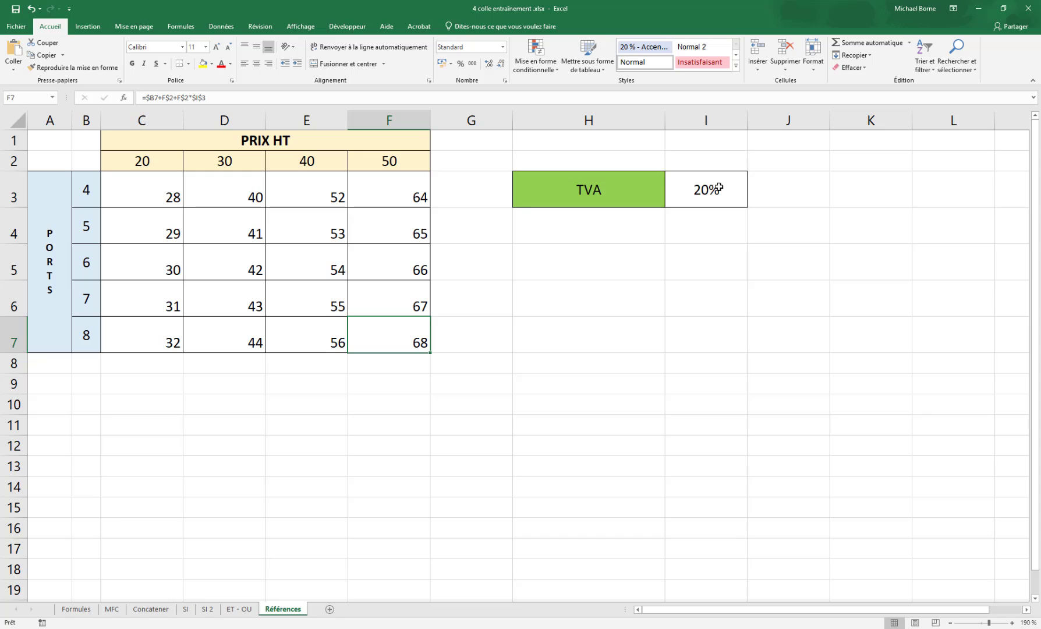